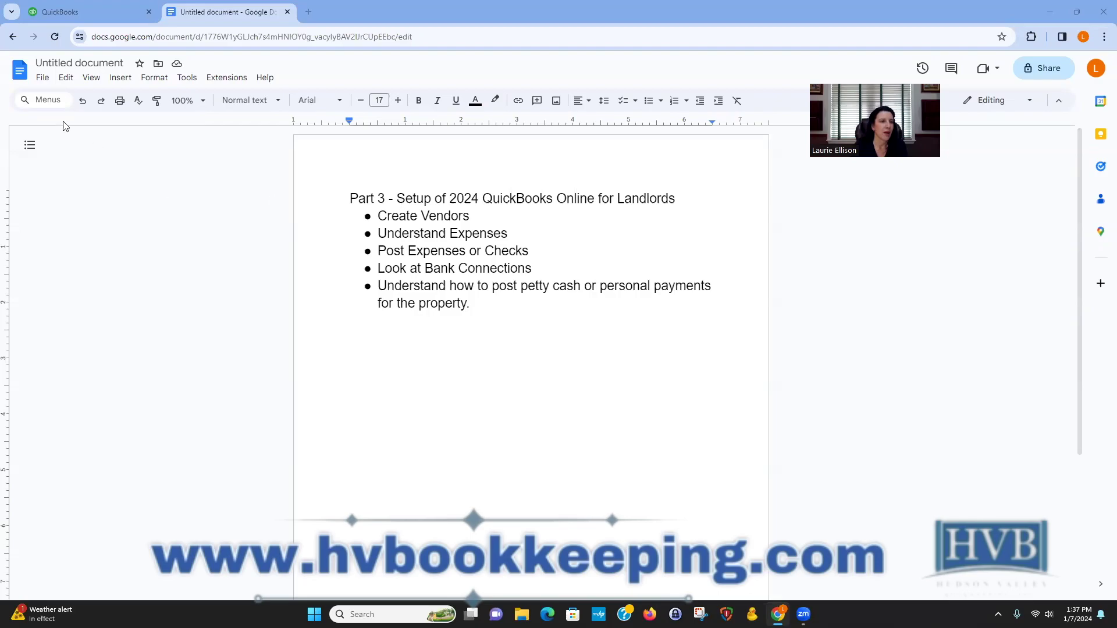
# Switch to QuickBooks, dismiss the online payments banner, and open the Vendors page under Expenses
pyautogui.click(79, 12)
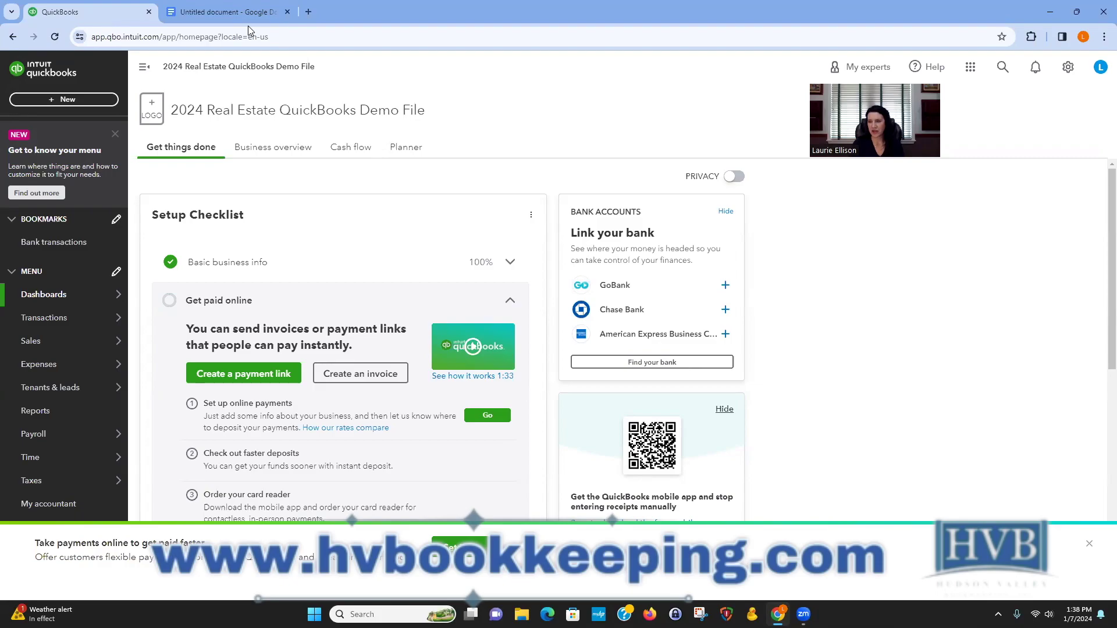
pyautogui.click(1091, 544)
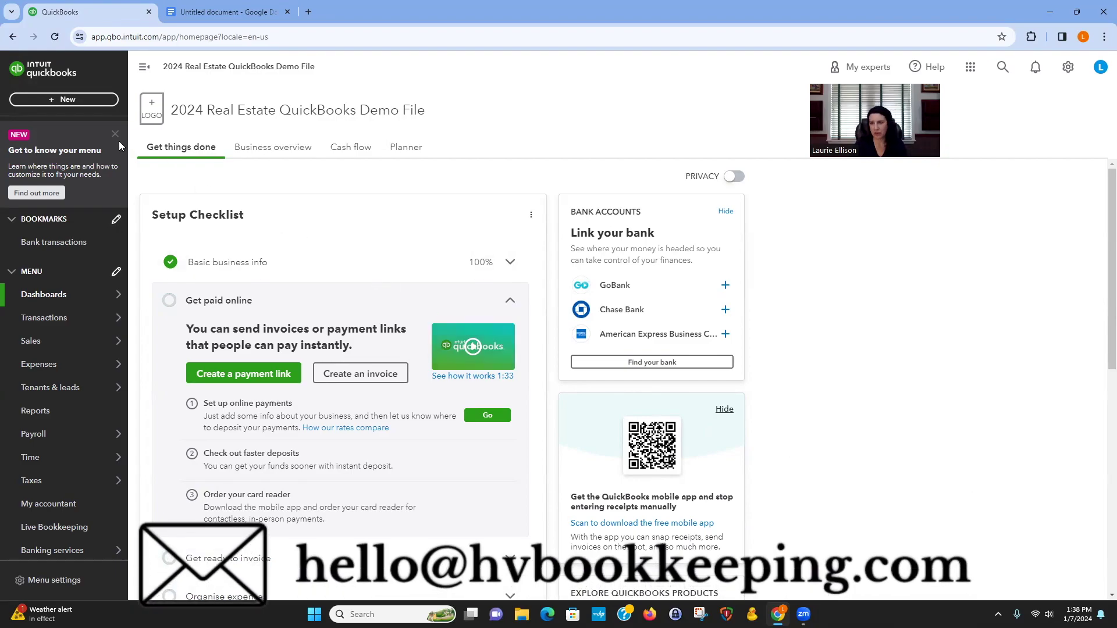
pyautogui.moveTo(70, 320)
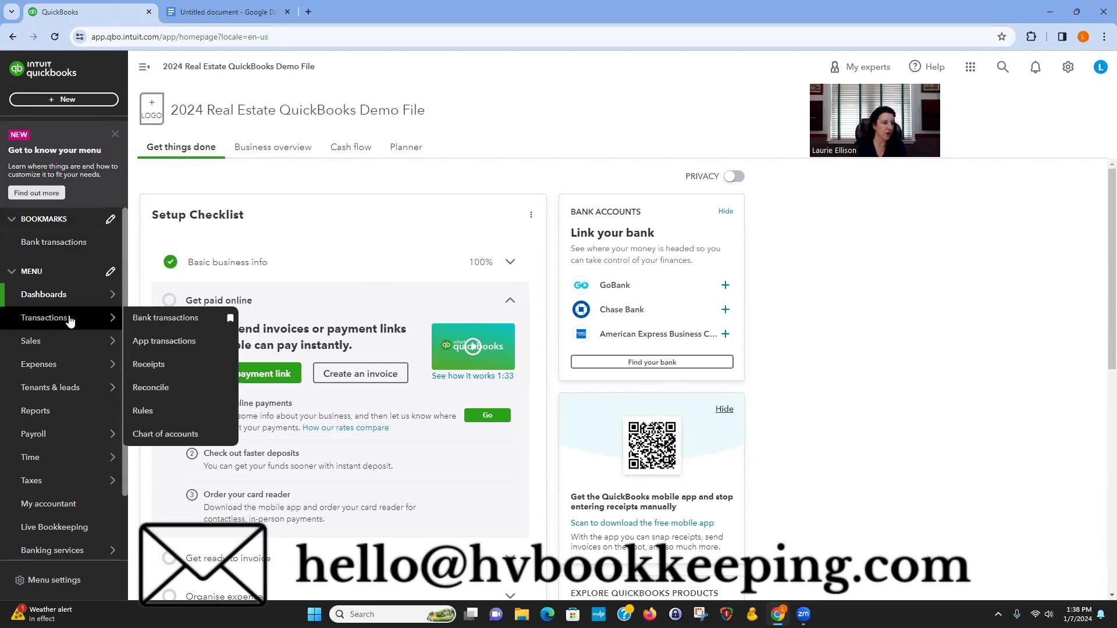
pyautogui.moveTo(58, 365)
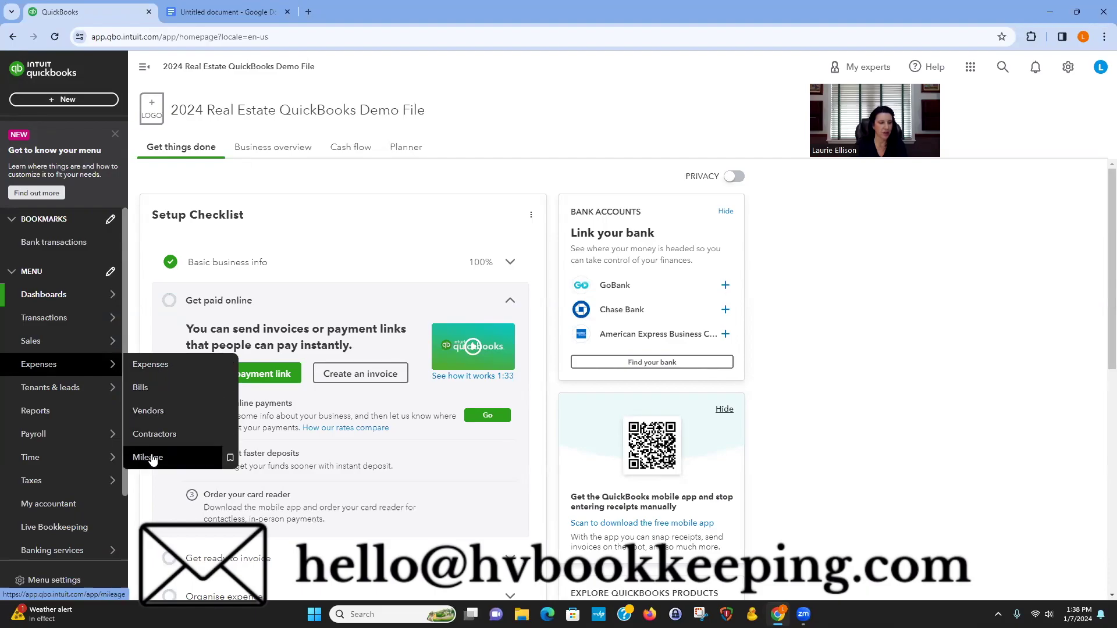
pyautogui.click(153, 411)
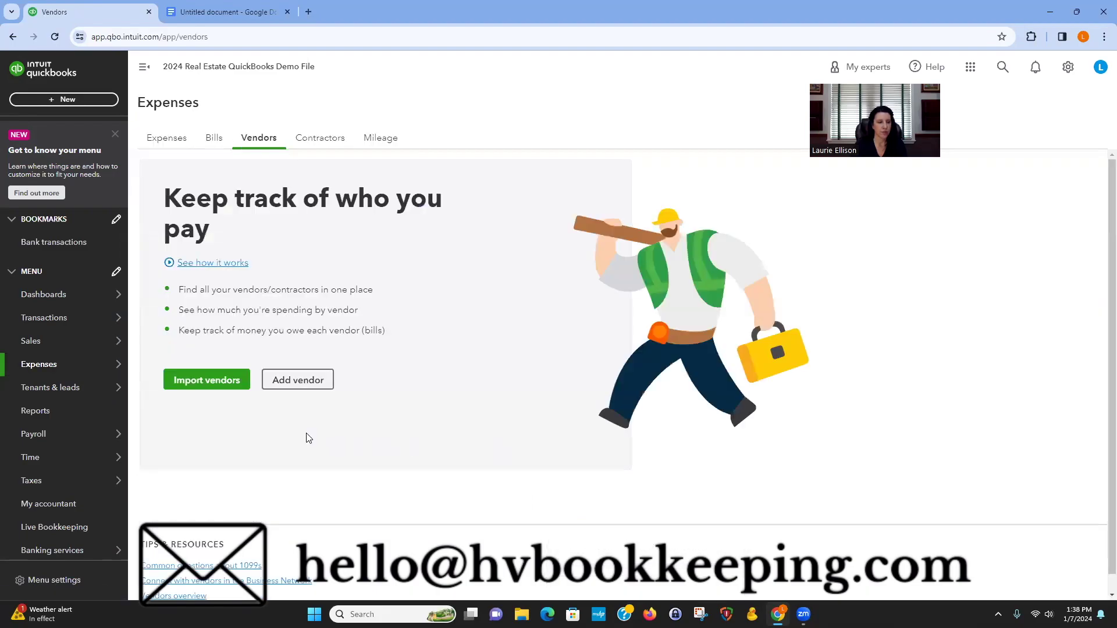
pyautogui.click(298, 380)
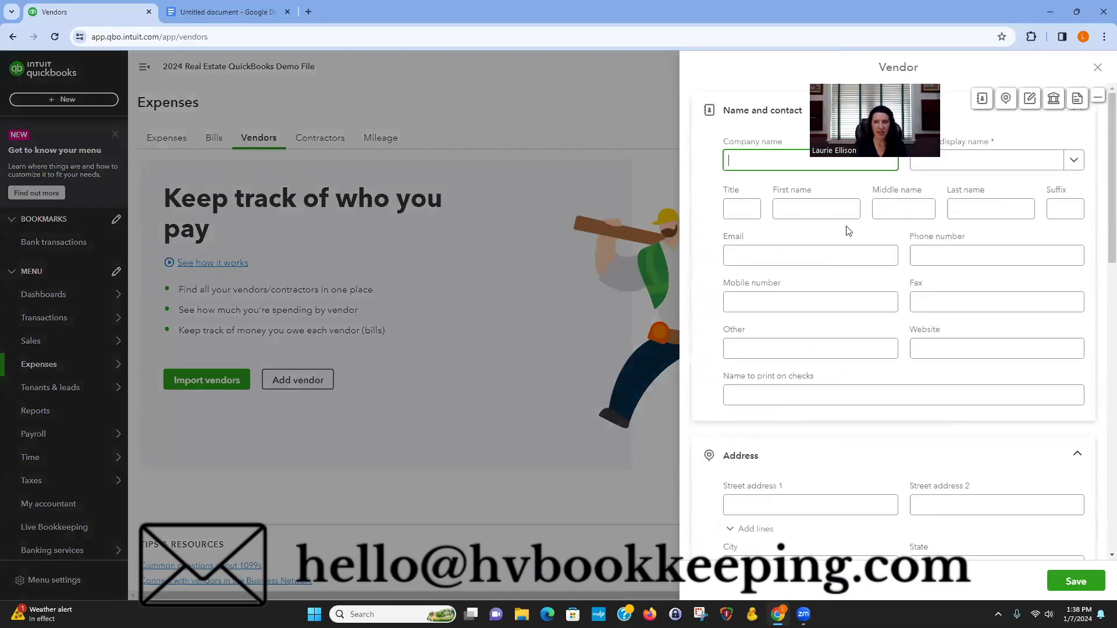
pyautogui.click(593, 366)
pyautogui.scroll(-1, 391, 467)
pyautogui.scroll(1, 355, 460)
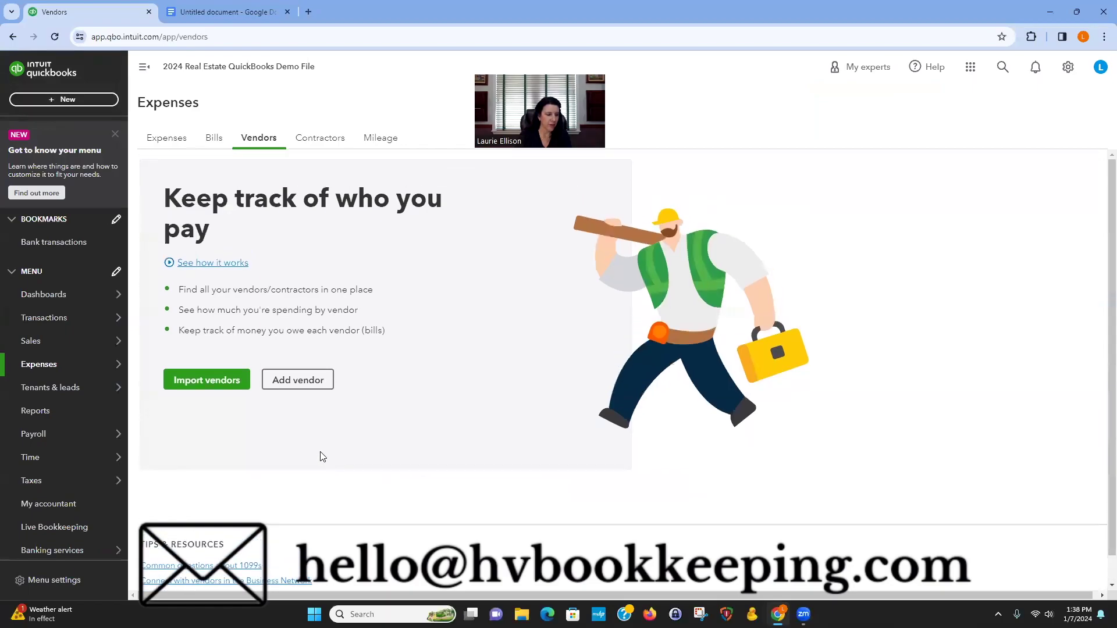
# Add a new vendor with the company name Lowes and save it
pyautogui.click(308, 381)
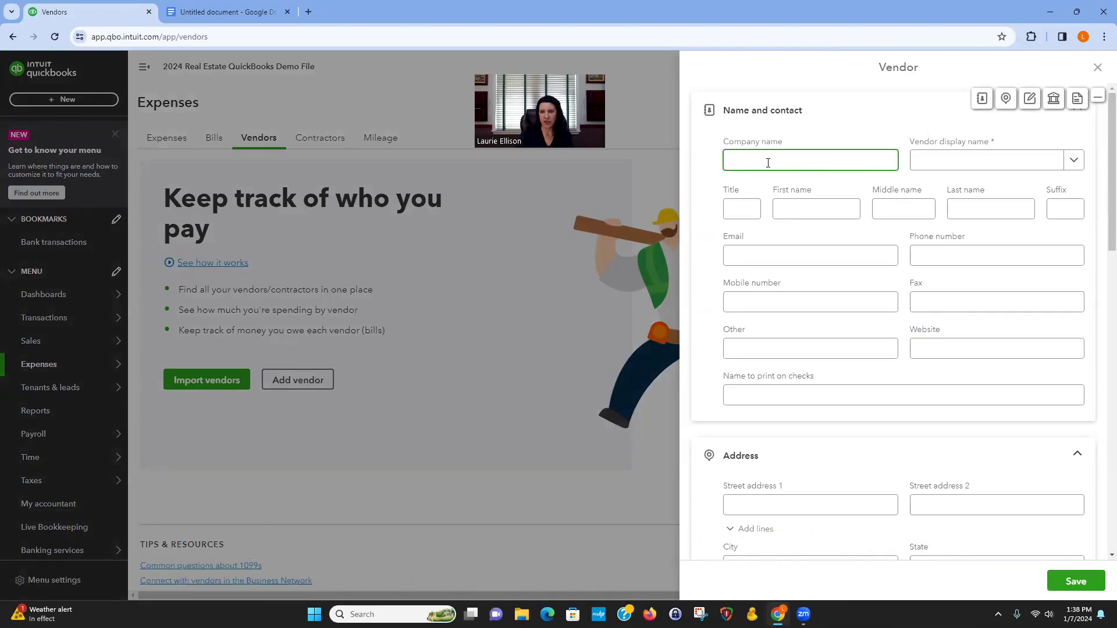
pyautogui.write('Lowes')
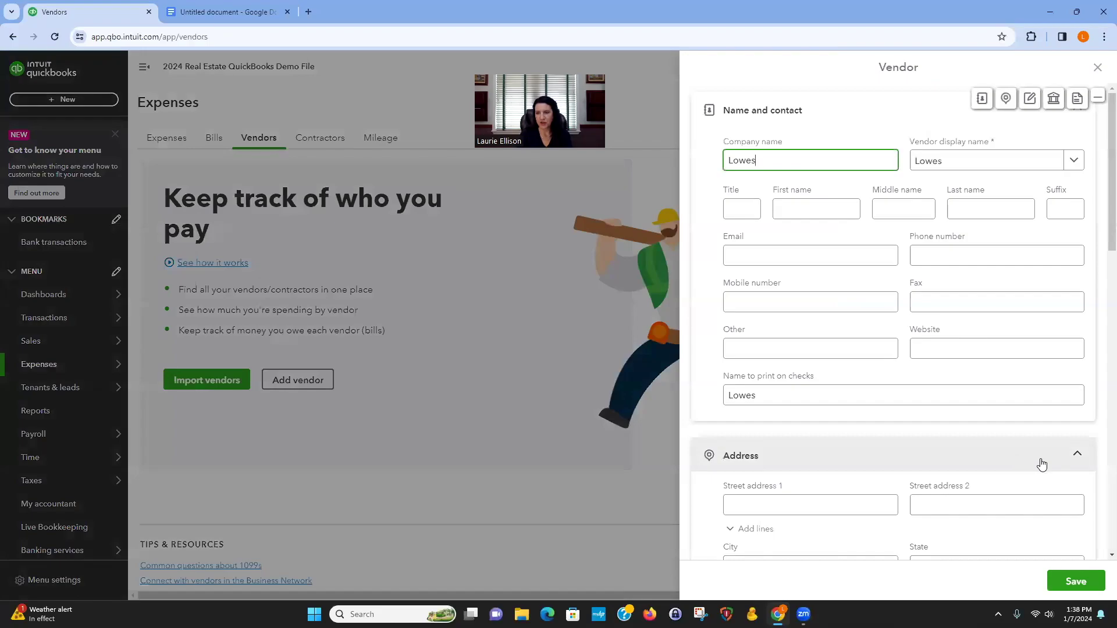
pyautogui.scroll(-2, 1042, 463)
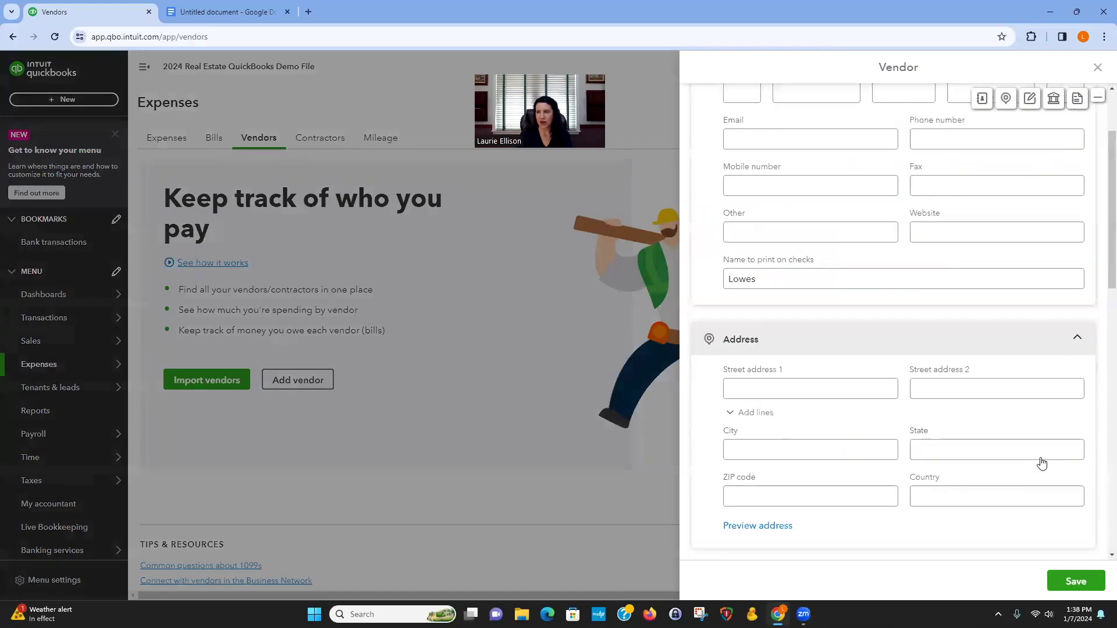
pyautogui.click(1073, 579)
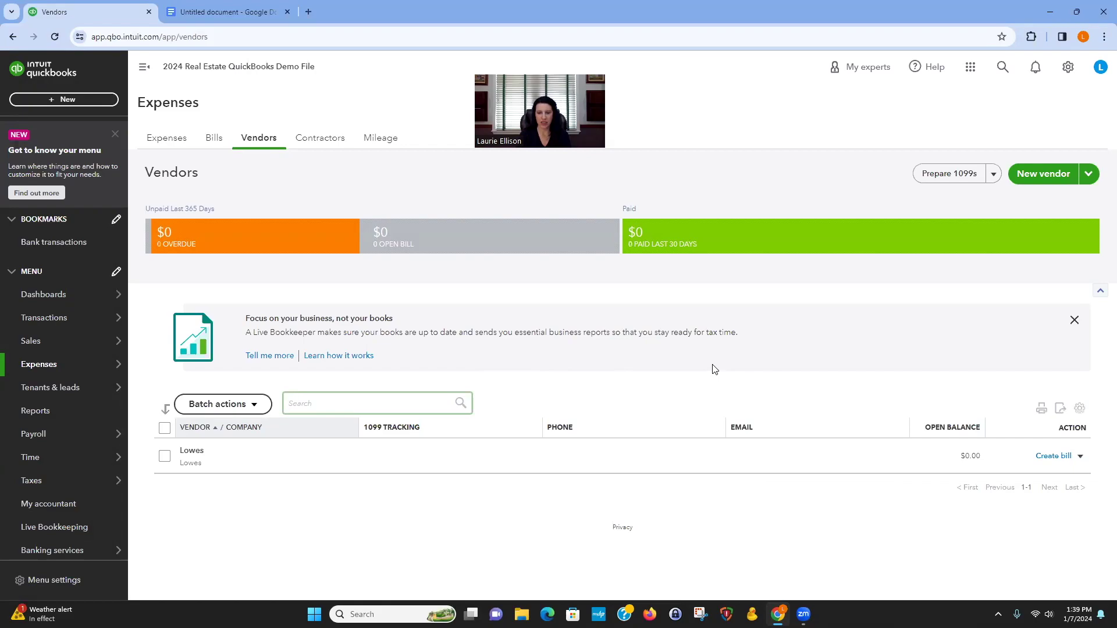
# Add another vendor with the company name Con Edison and save it
pyautogui.click(1037, 175)
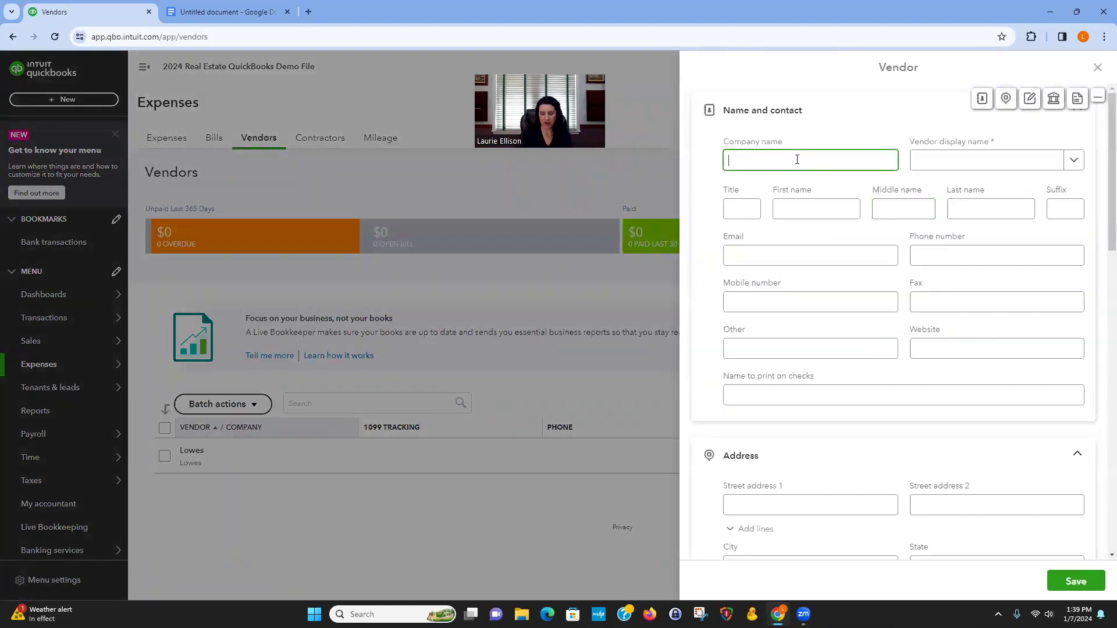
pyautogui.write('Con Edison')
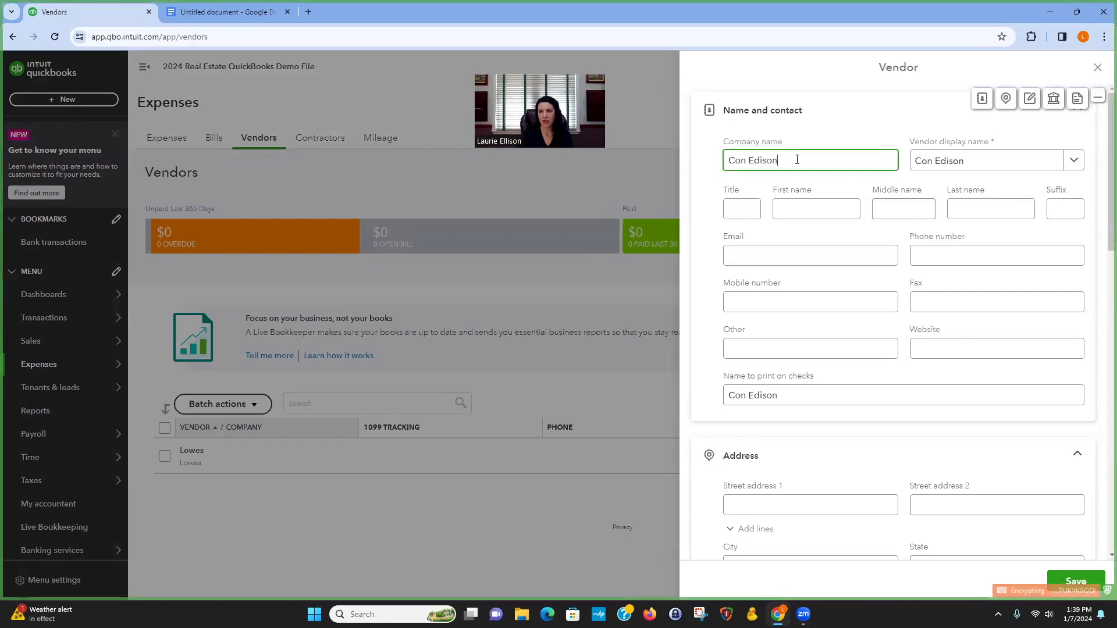
pyautogui.scroll(-9, 914, 289)
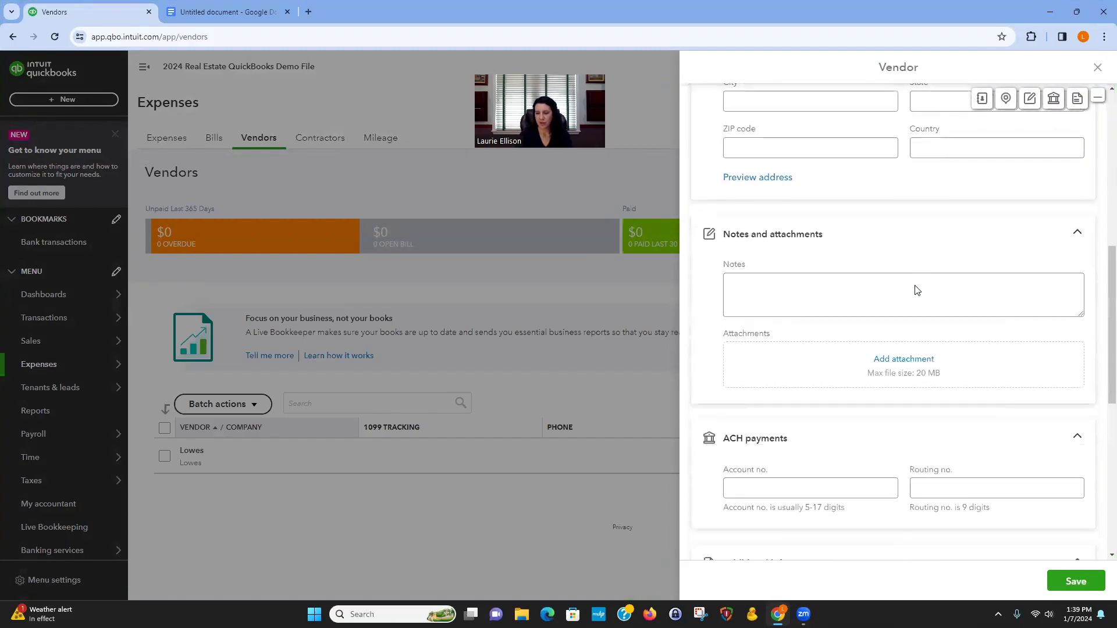
pyautogui.click(1076, 581)
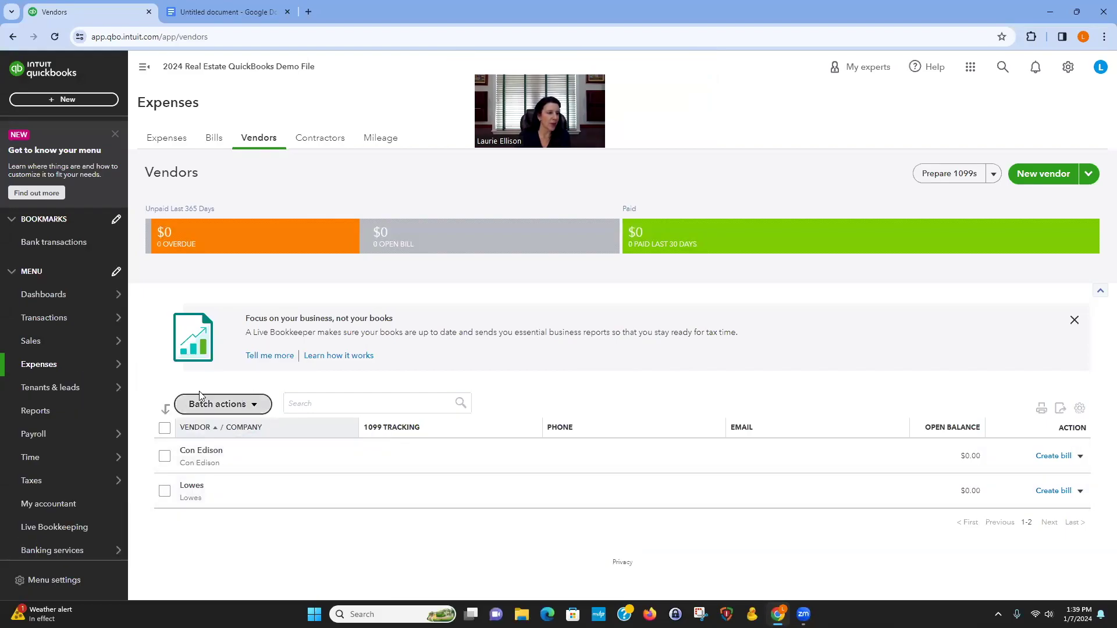
# Open the chart of accounts
pyautogui.moveTo(101, 396)
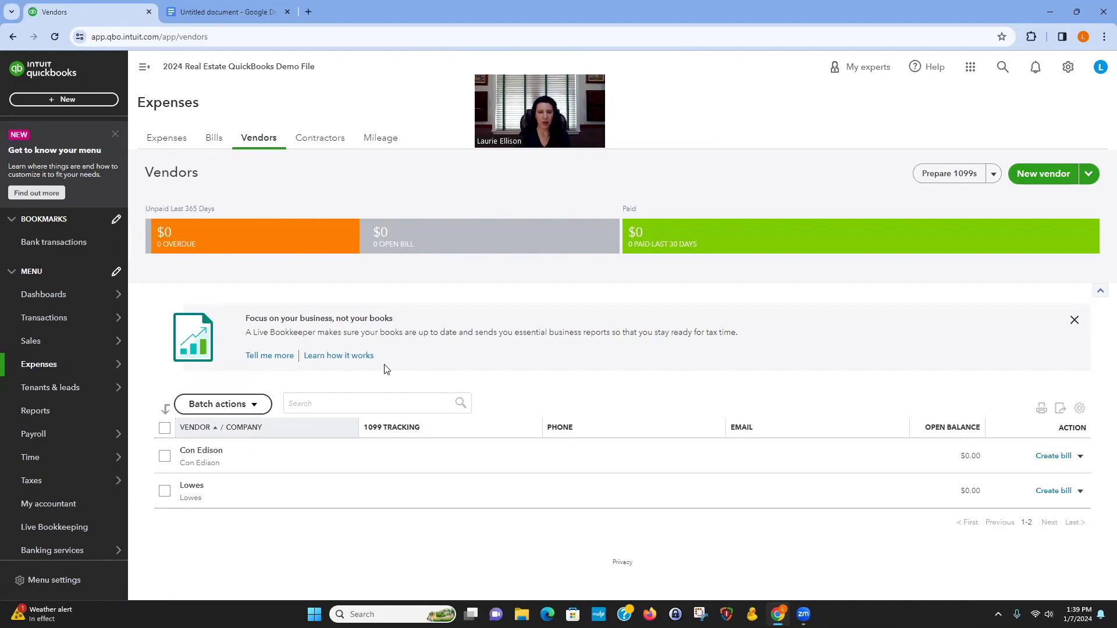
pyautogui.moveTo(97, 319)
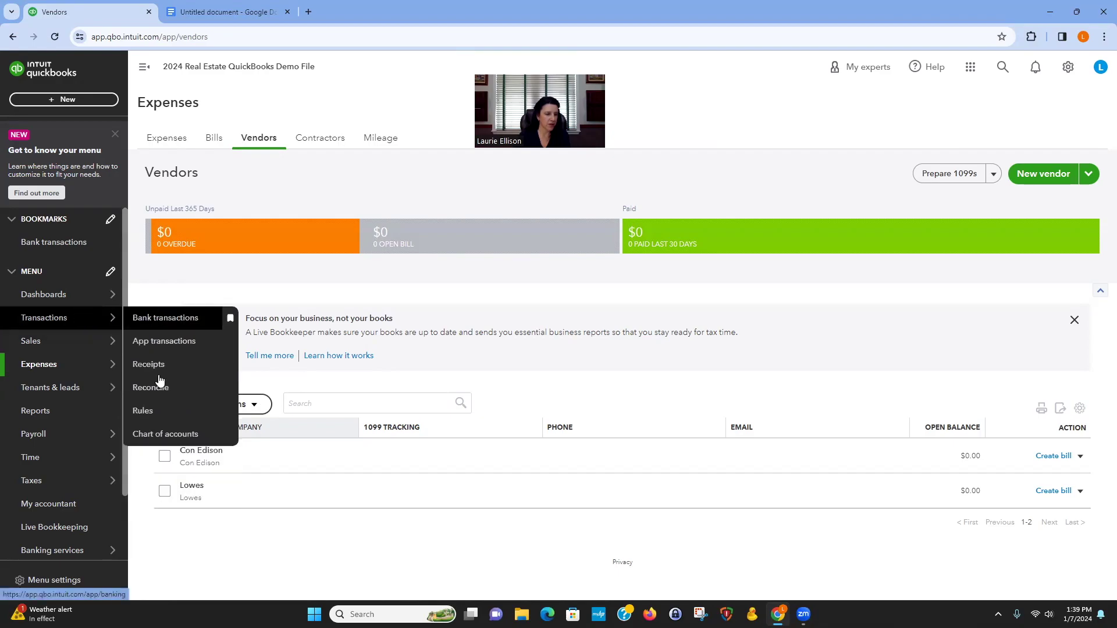
pyautogui.click(163, 435)
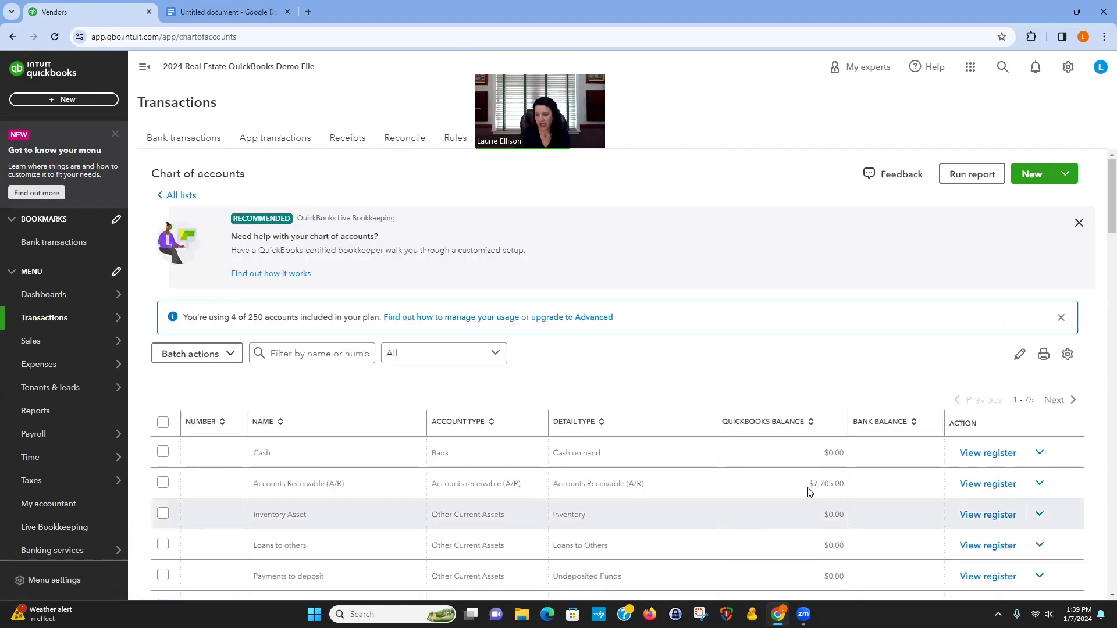
# View the Cash account's register, dismissing the register tour, and return to the chart of accounts
pyautogui.click(988, 453)
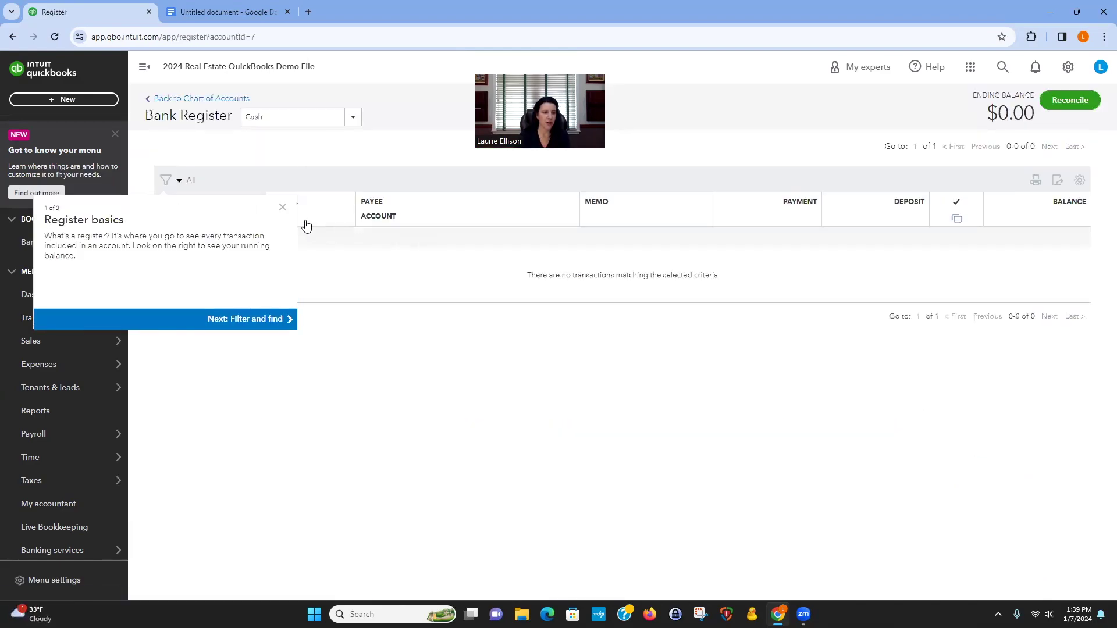
pyautogui.click(282, 209)
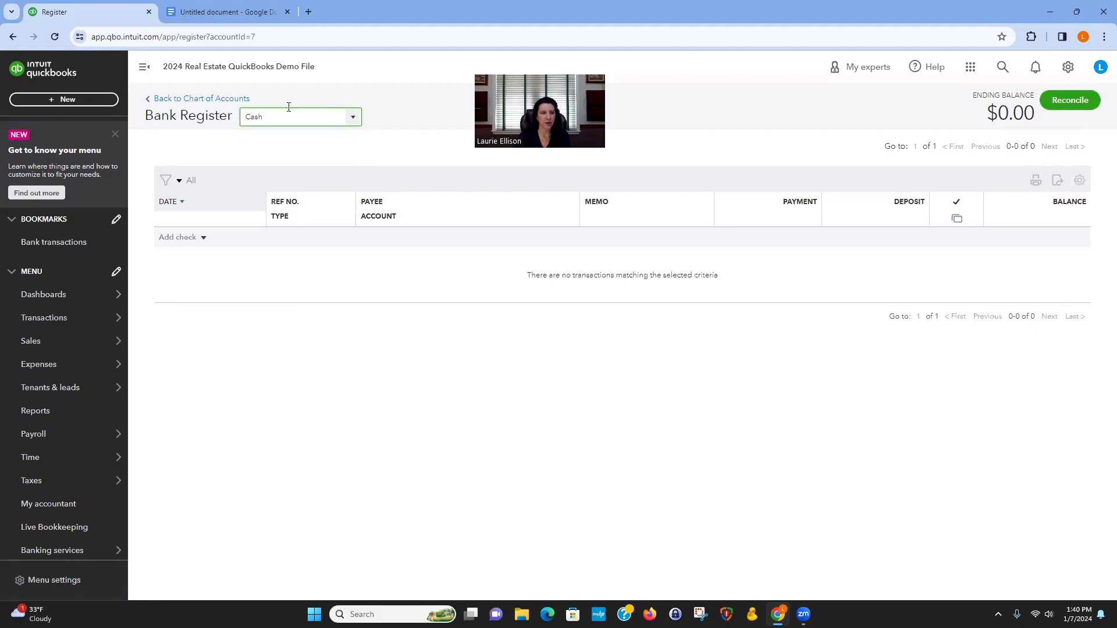
pyautogui.click(236, 99)
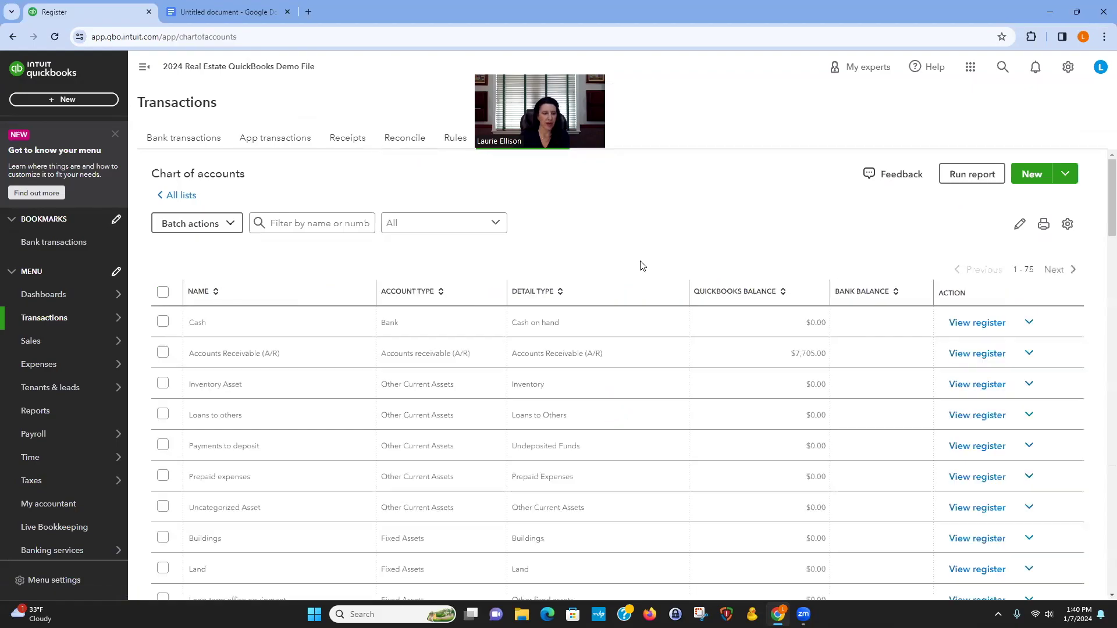
# Create a new account of type Bank with detail type Cash on hand, name it Chase Checking, and save it
pyautogui.click(1028, 177)
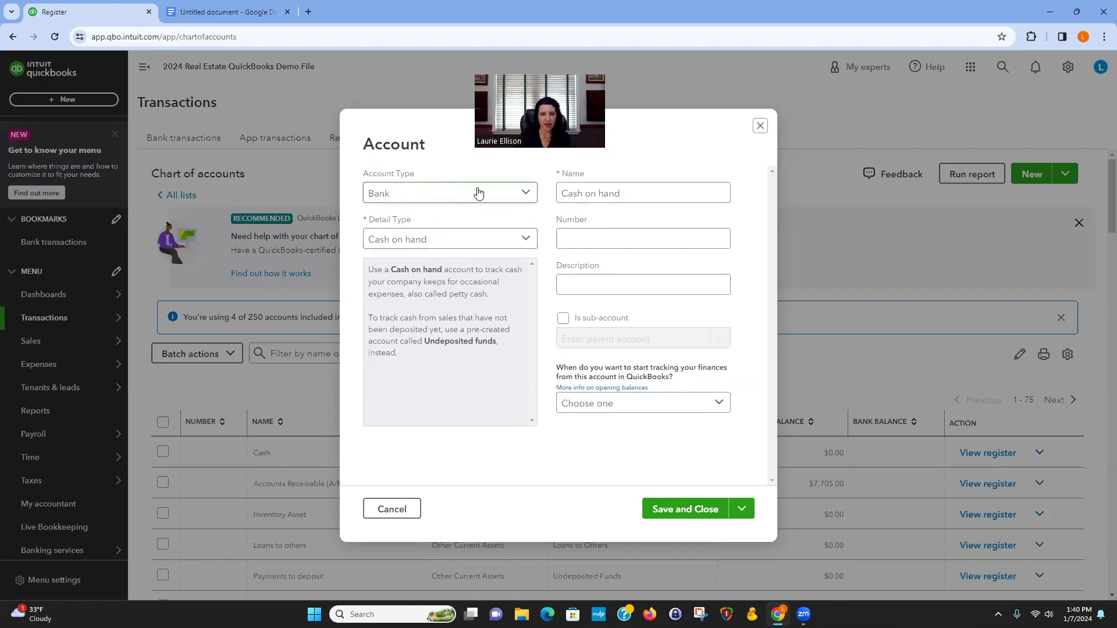
pyautogui.click(534, 196)
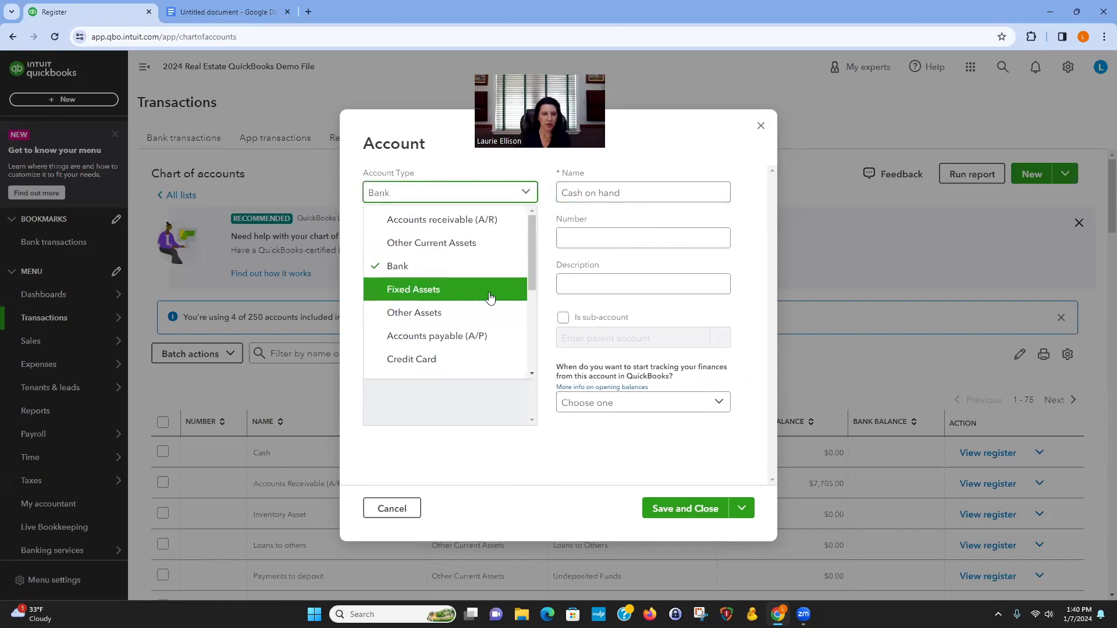
pyautogui.scroll(-3, 459, 294)
pyautogui.scroll(3, 427, 349)
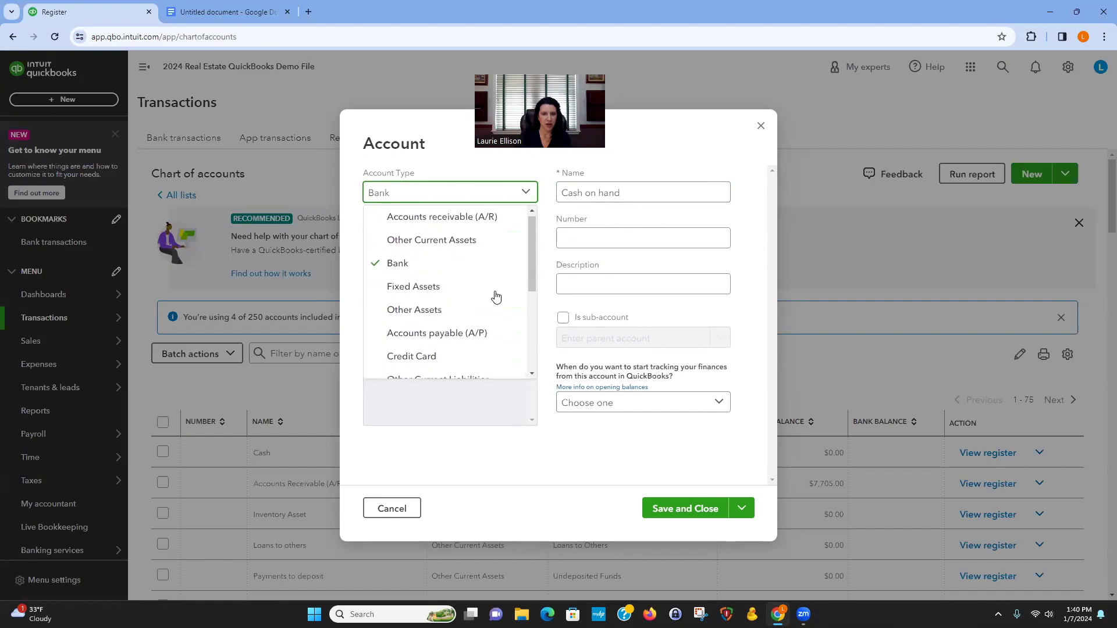
pyautogui.click(641, 193)
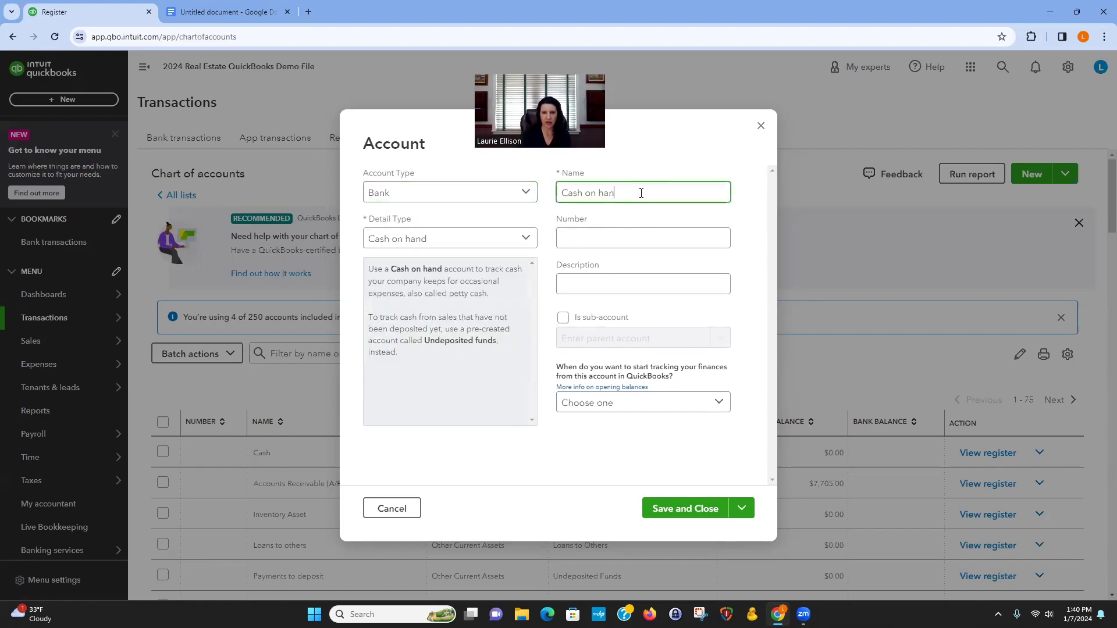
pyautogui.press('BackSpace')
pyautogui.press('BackSpace')
pyautogui.press('BackSpace')
pyautogui.press('BackSpace')
pyautogui.press('BackSpace')
pyautogui.press('BackSpace')
pyautogui.write('Chase Checking')
pyautogui.click(685, 510)
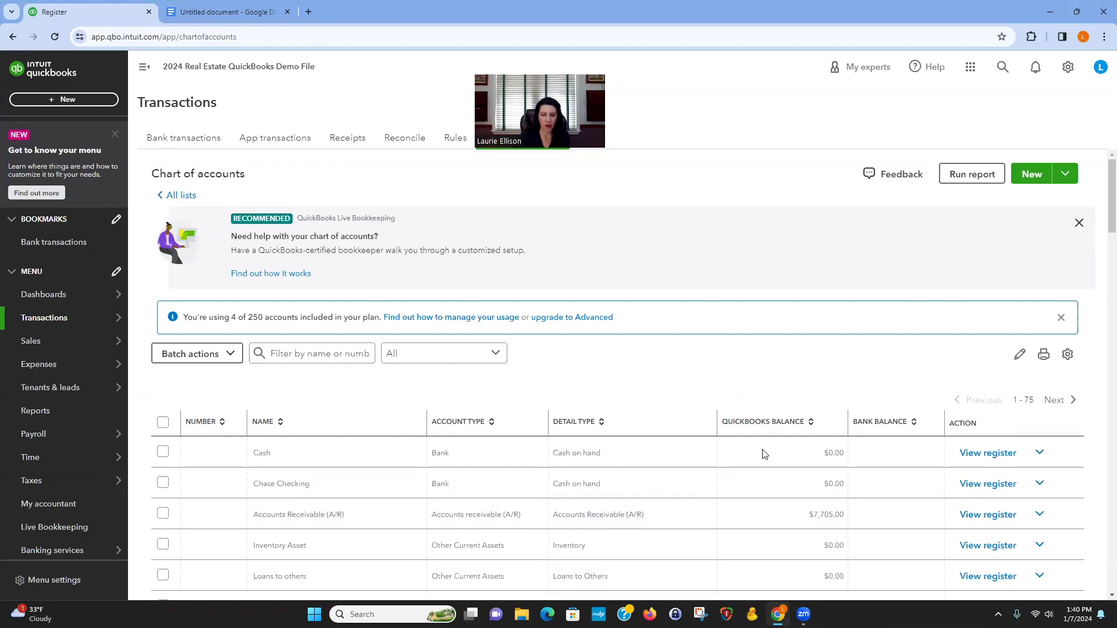
# Open the Chase Checking register, dismiss the register tour, and add an expense entry with Lowes as payee
pyautogui.click(988, 485)
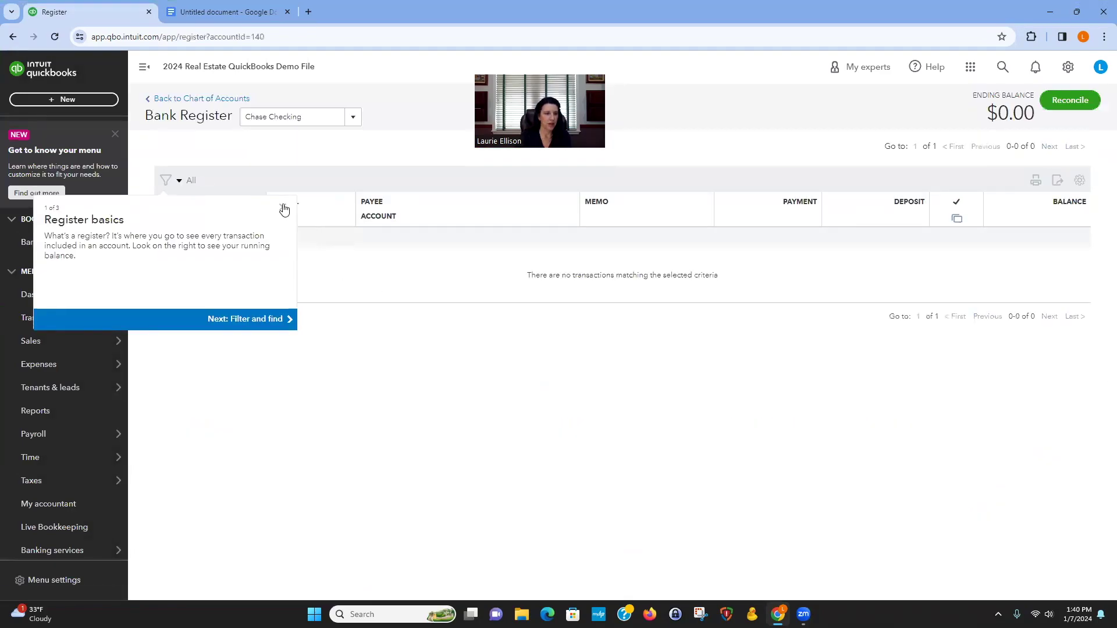
pyautogui.click(284, 208)
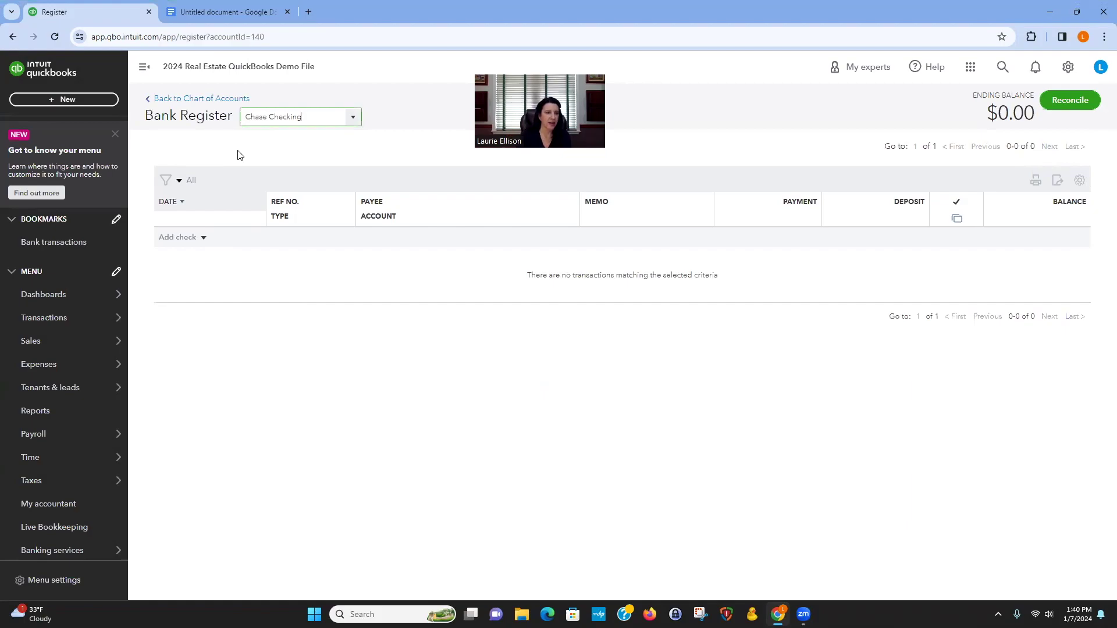
pyautogui.click(203, 238)
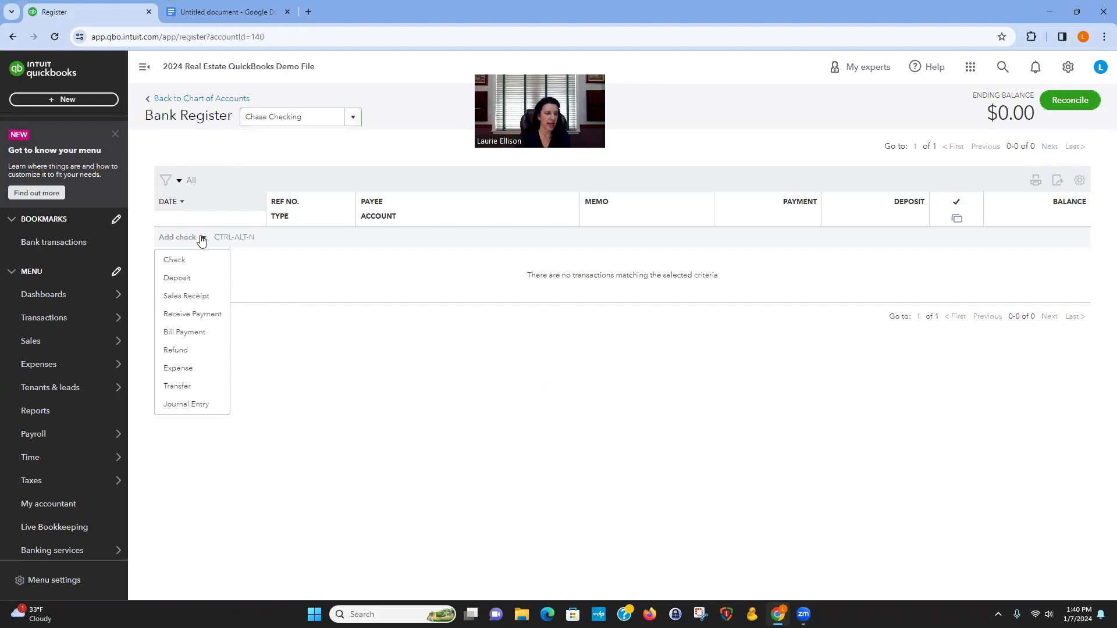
pyautogui.click(187, 369)
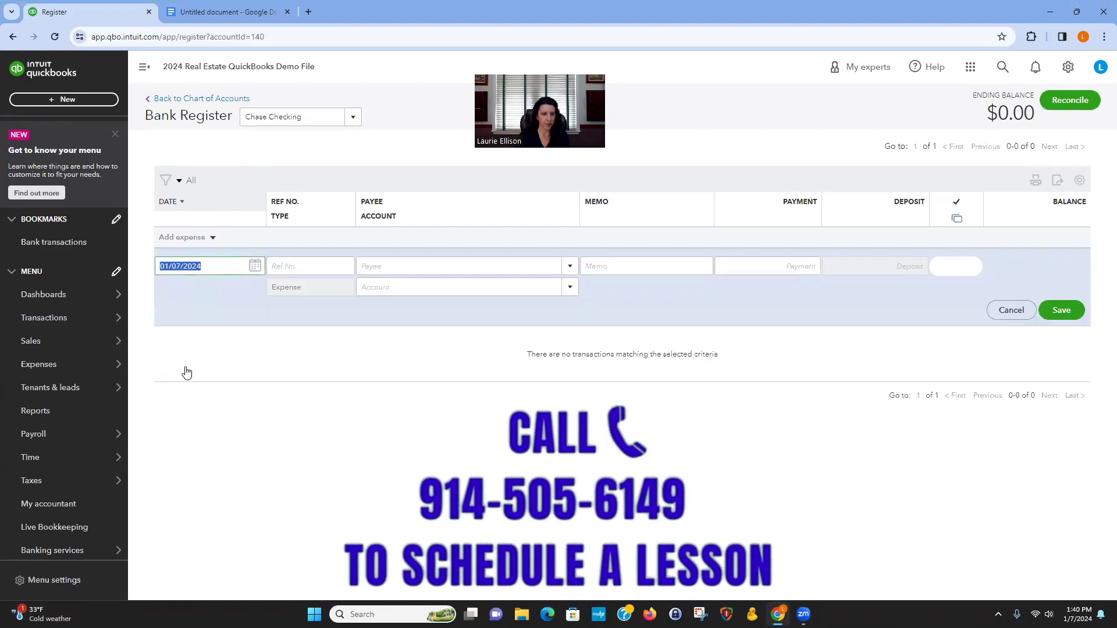
pyautogui.press('Tab')
pyautogui.press('Tab')
pyautogui.write('Lowes')
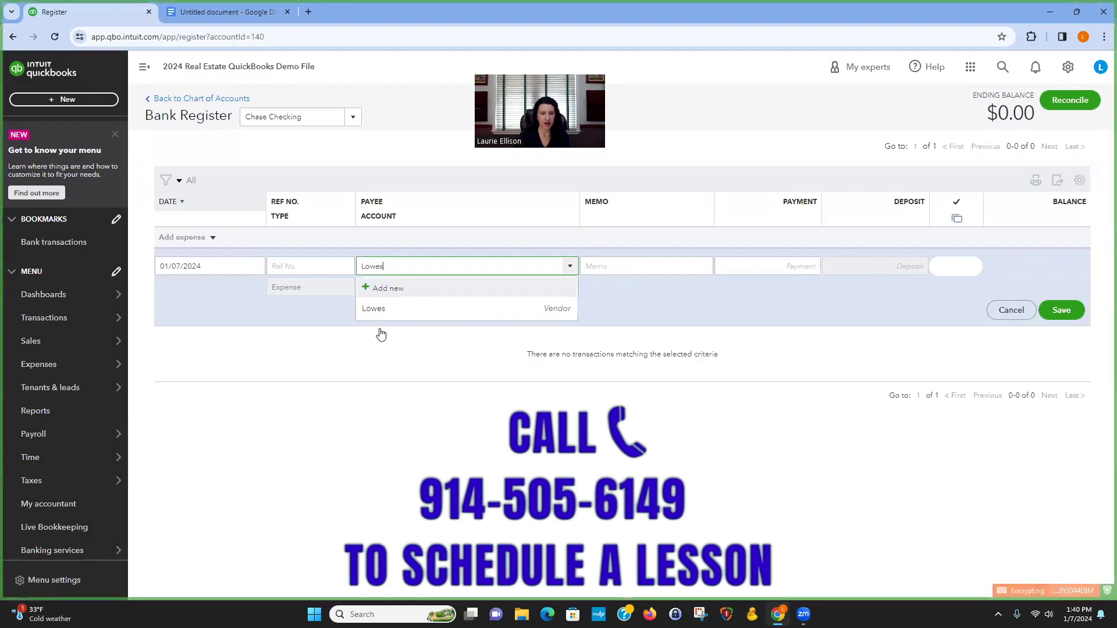
pyautogui.click(412, 310)
# Set the Lowes expense's payment to 500, assign it to the Repairs & maintenance expense account, and save the entry
pyautogui.press('Tab')
pyautogui.press('Tab')
pyautogui.write('500')
pyautogui.press('Tab')
pyautogui.write('rep')
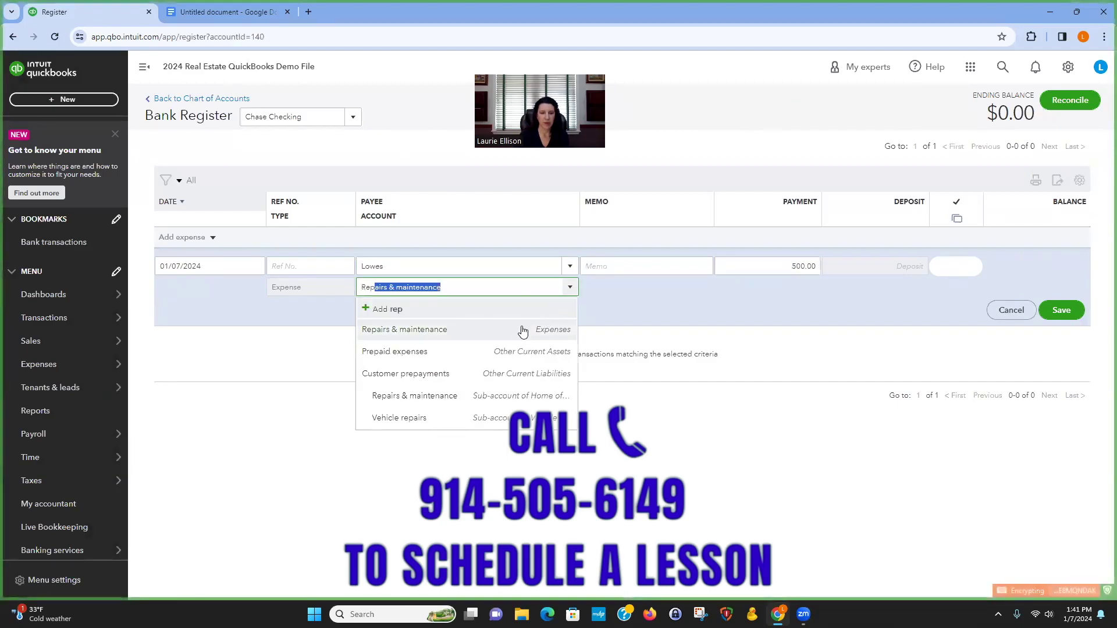
pyautogui.click(519, 331)
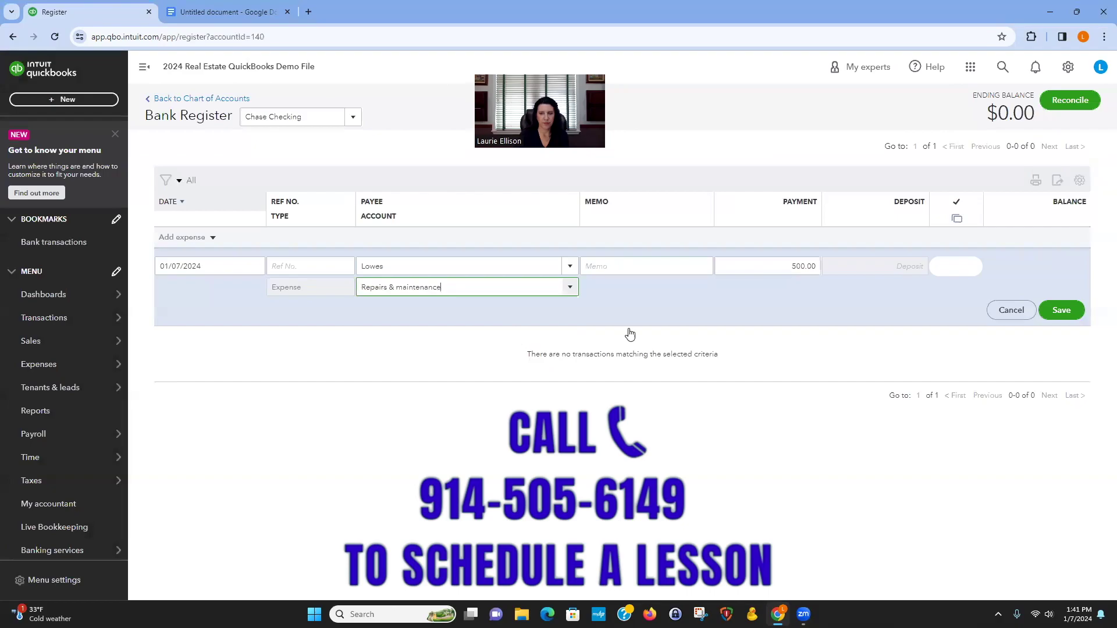
pyautogui.click(1058, 310)
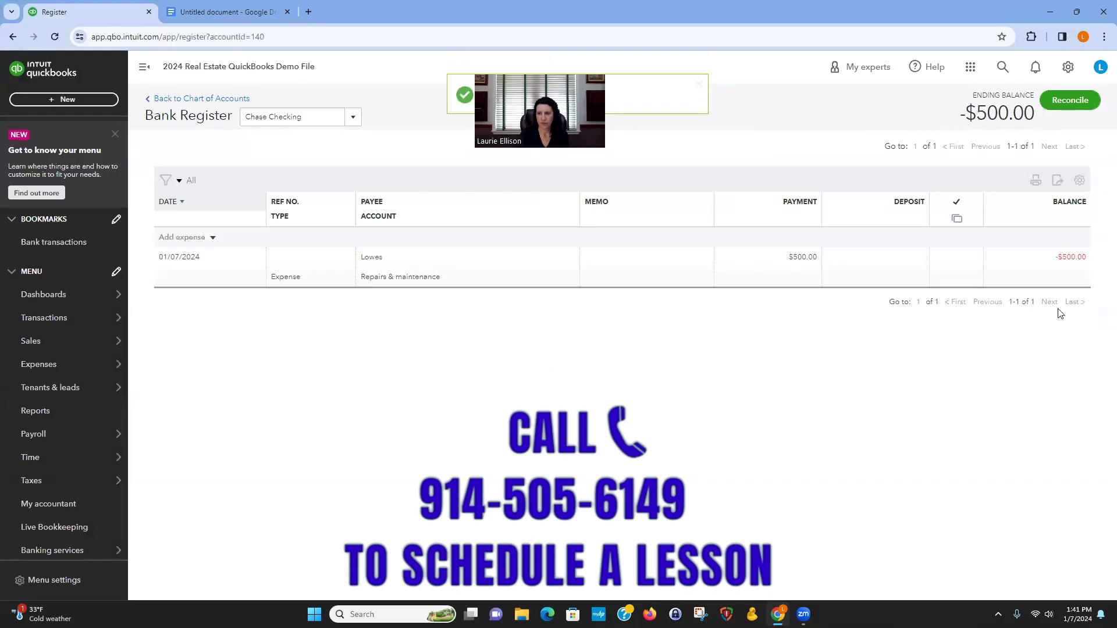
# Add a check entry to the Chase Checking register with Con Edison as payee and reference number 152
pyautogui.click(213, 238)
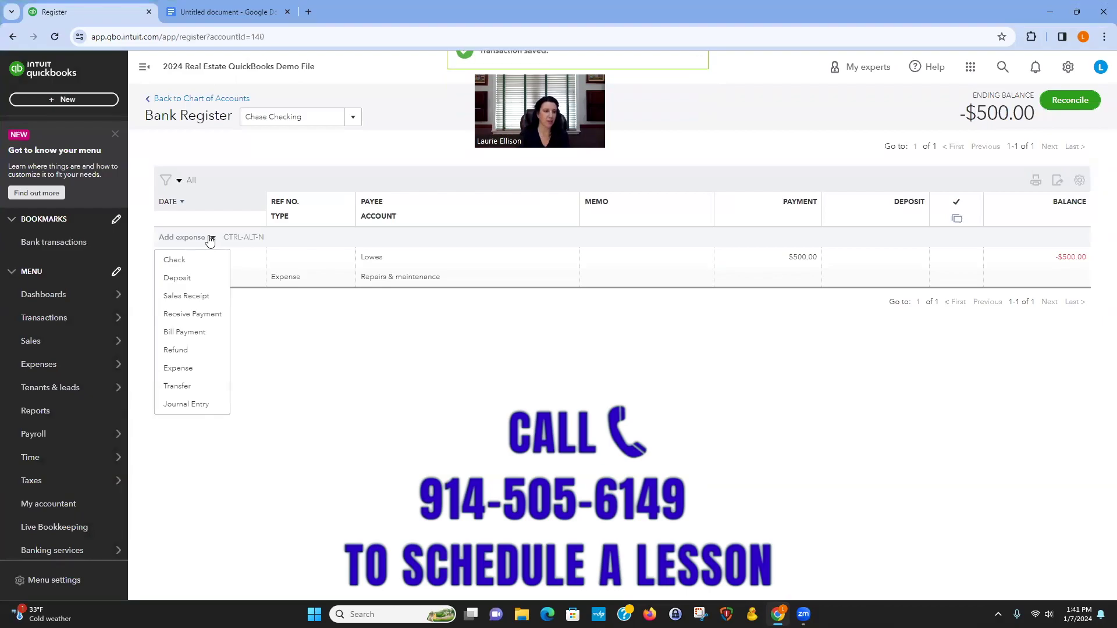
pyautogui.click(170, 259)
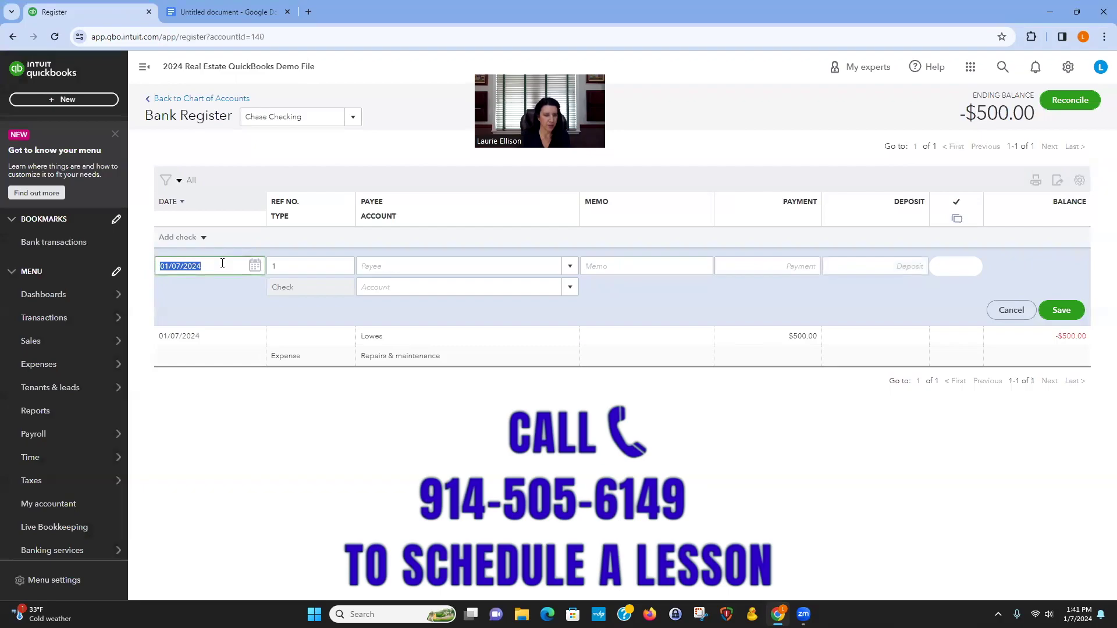
pyautogui.press('Tab')
pyautogui.press('Tab')
pyautogui.write('c')
pyautogui.press('Tab')
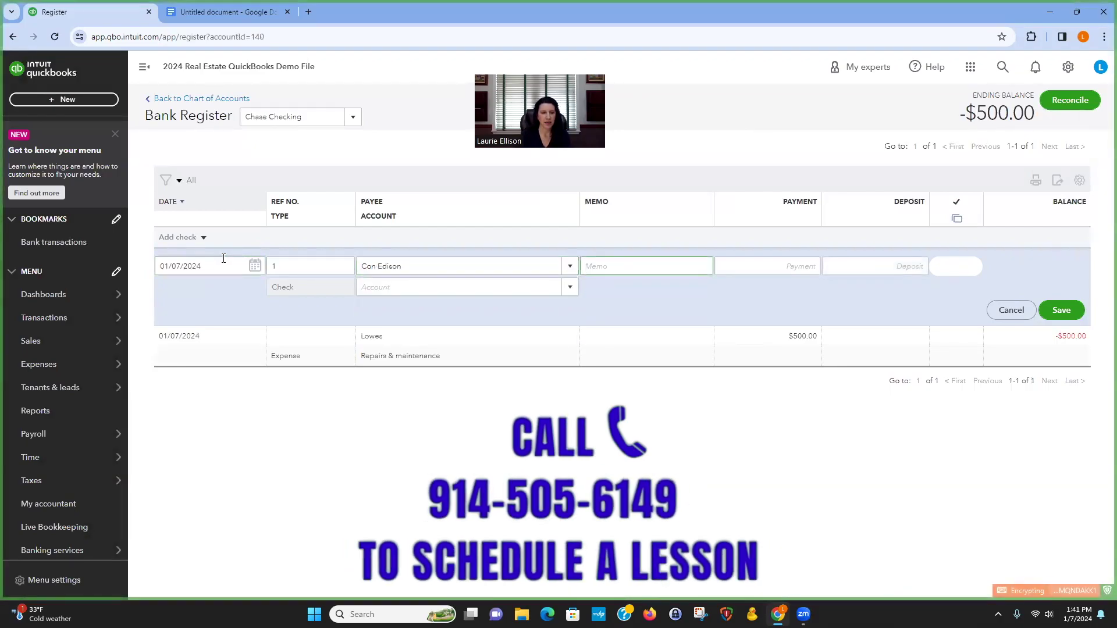
pyautogui.click(283, 266)
pyautogui.write('15')
# Set the Con Edison check's payment to 250, assign it to the Utilities: Electricity account, and save the entry
pyautogui.press('Tab')
pyautogui.press('Tab')
pyautogui.press('Tab')
pyautogui.write('2')
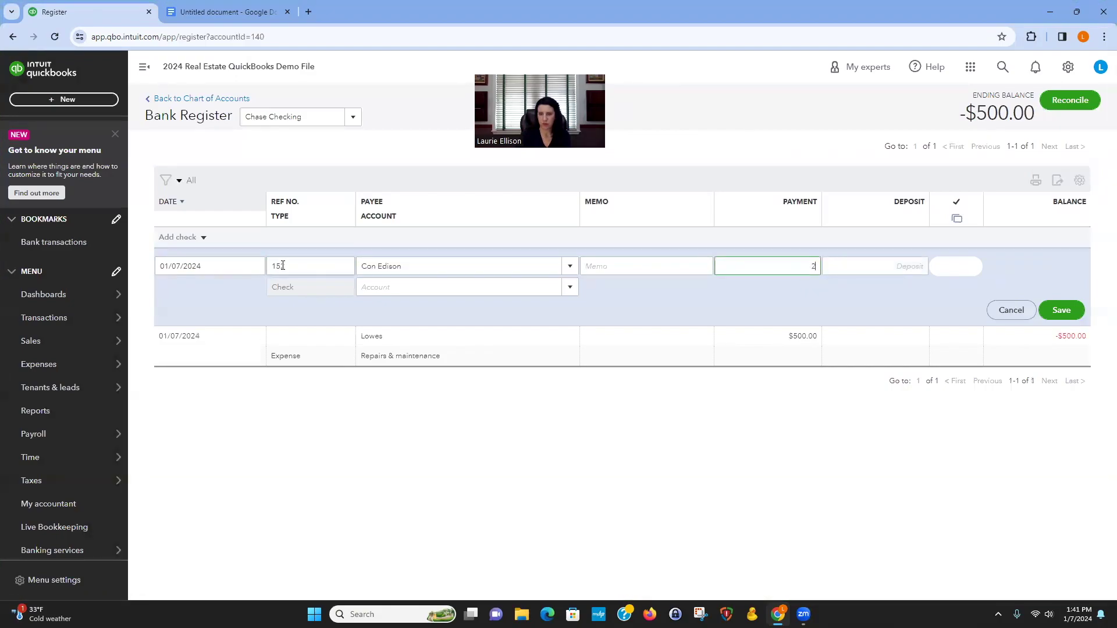
pyautogui.write('50')
pyautogui.press('Tab')
pyautogui.press('Tab')
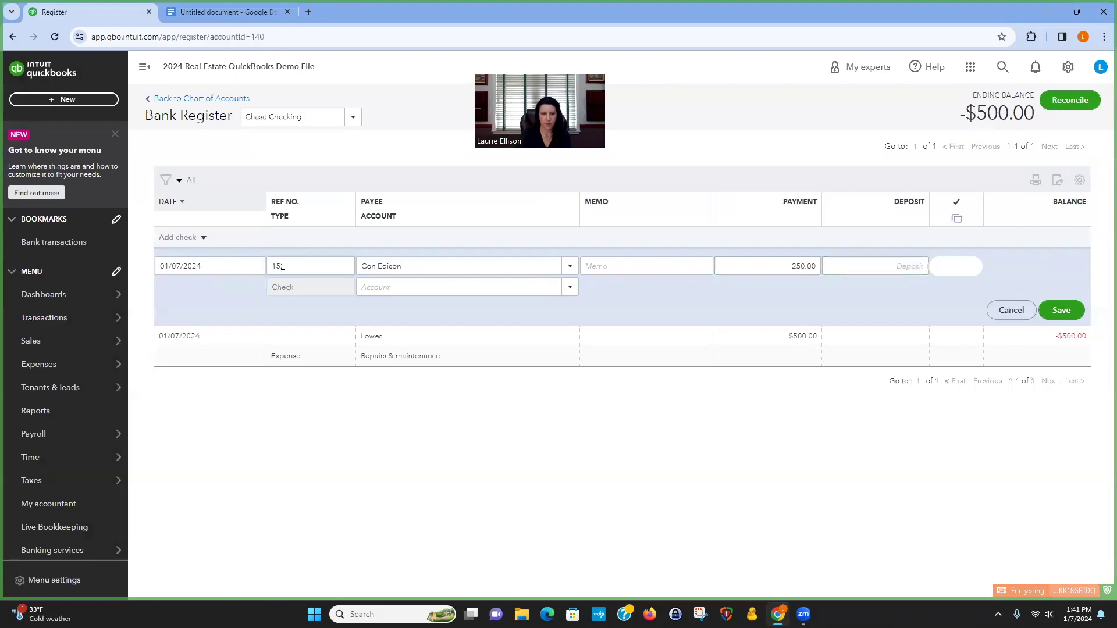
pyautogui.write('uti')
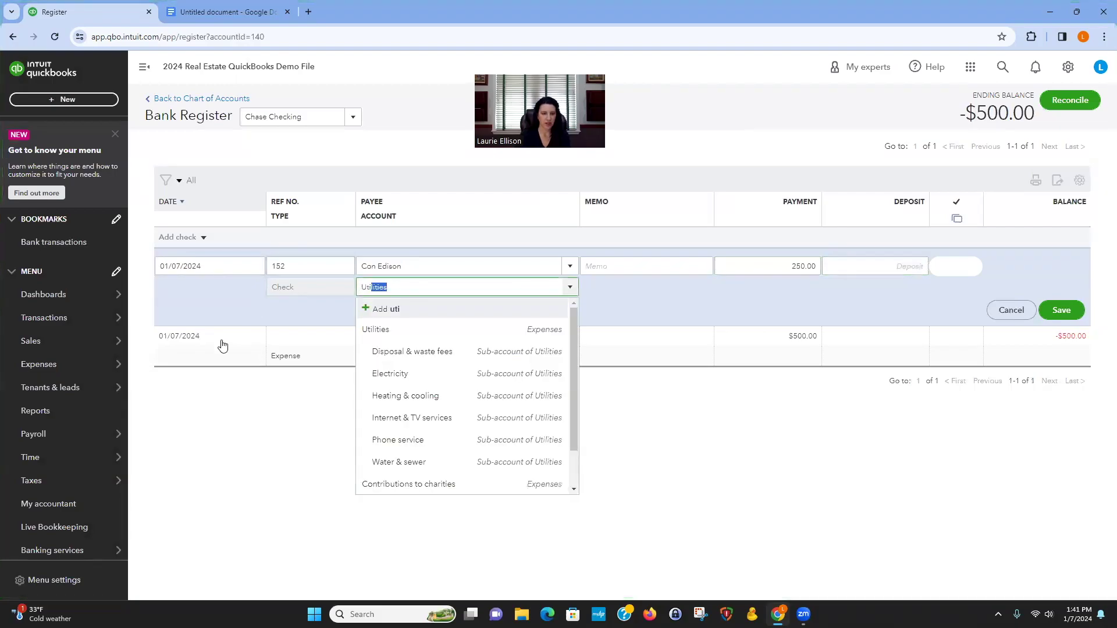
pyautogui.click(390, 374)
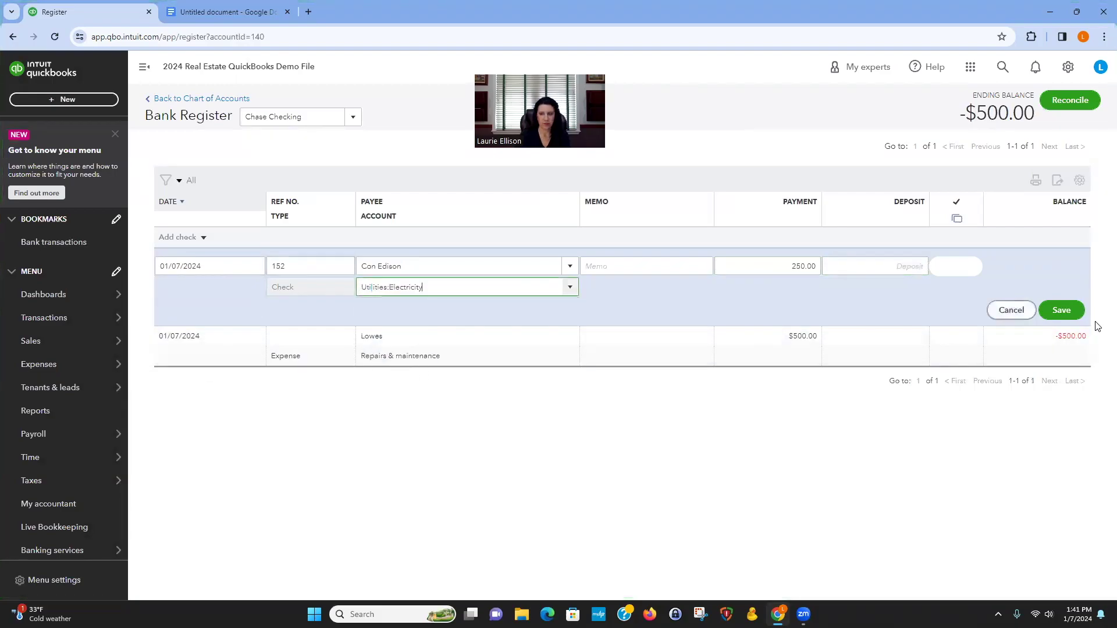
pyautogui.click(1061, 310)
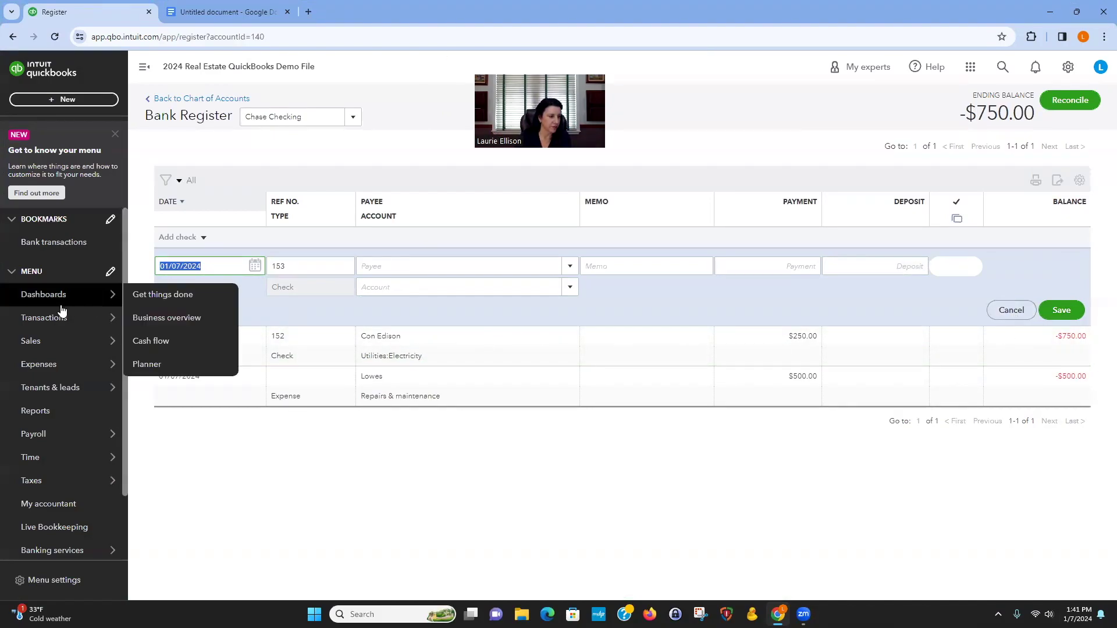
# Open the chart of accounts and look through the first page of accounts, from bank accounts down to expenses
pyautogui.moveTo(62, 313)
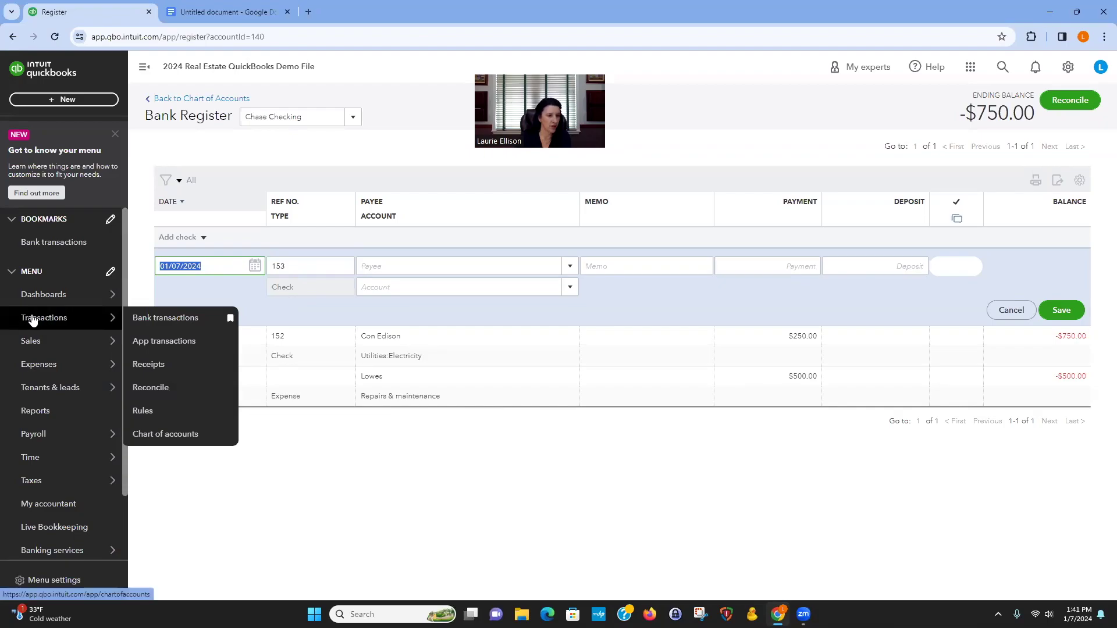
pyautogui.moveTo(107, 318)
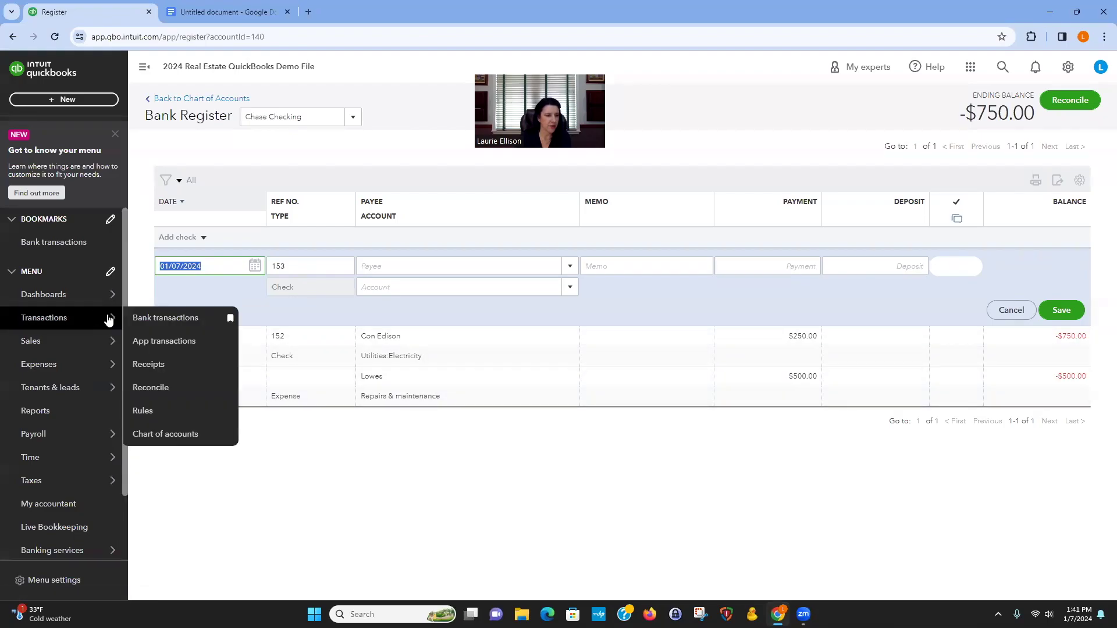
pyautogui.click(169, 434)
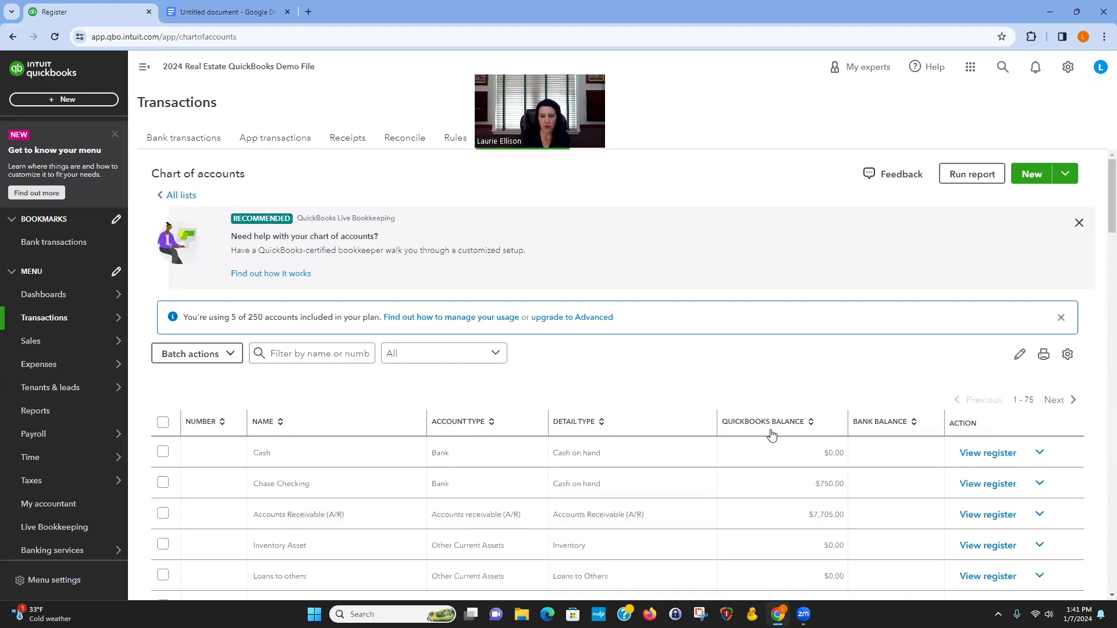
pyautogui.scroll(-4, 772, 432)
pyautogui.scroll(2, 771, 432)
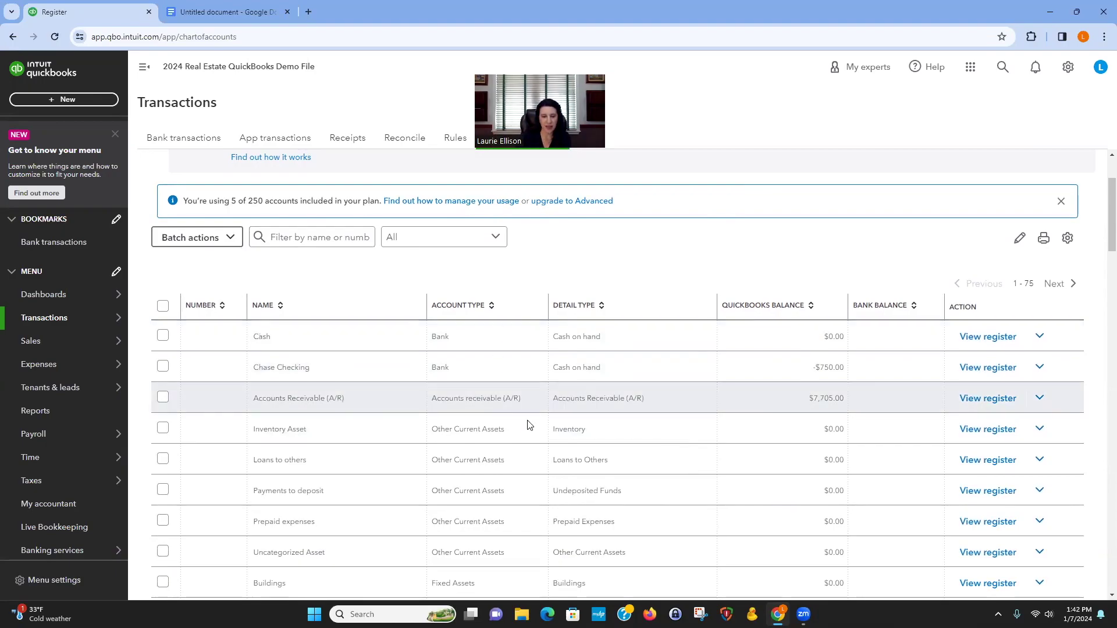
pyautogui.scroll(-5, 521, 422)
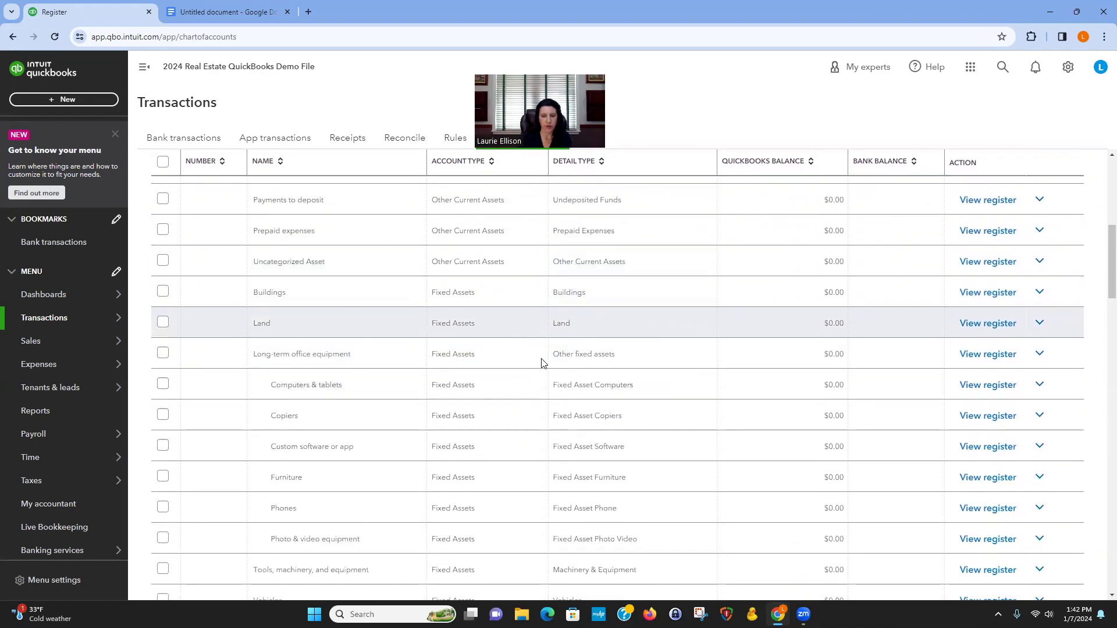
pyautogui.scroll(-4, 535, 510)
pyautogui.scroll(-2, 535, 511)
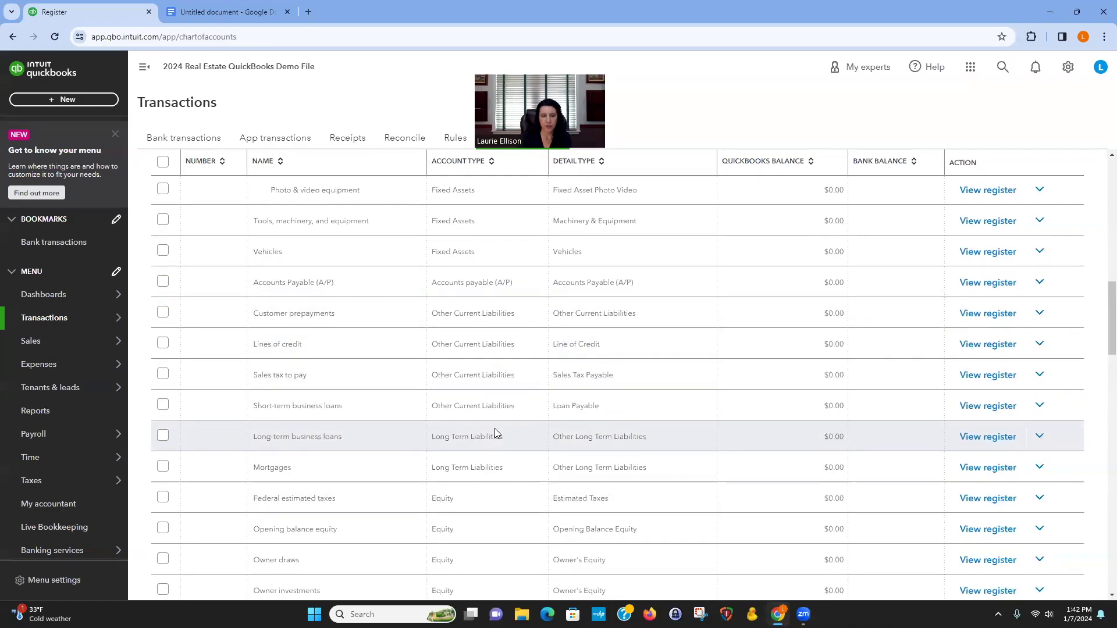
pyautogui.scroll(-4, 495, 428)
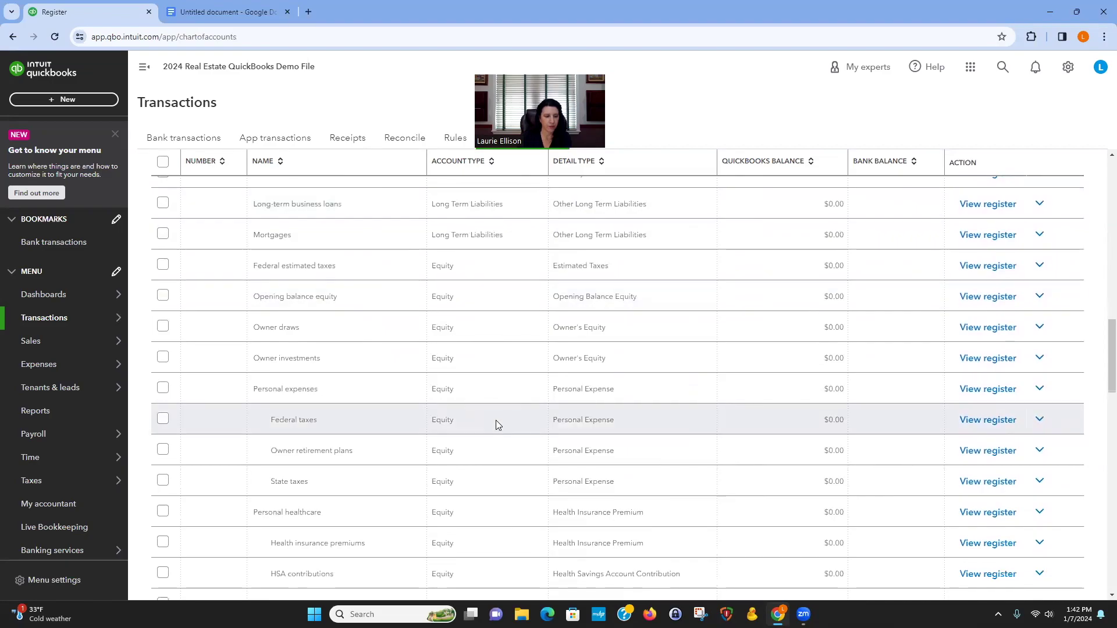
pyautogui.scroll(-3, 495, 427)
pyautogui.scroll(-2, 496, 426)
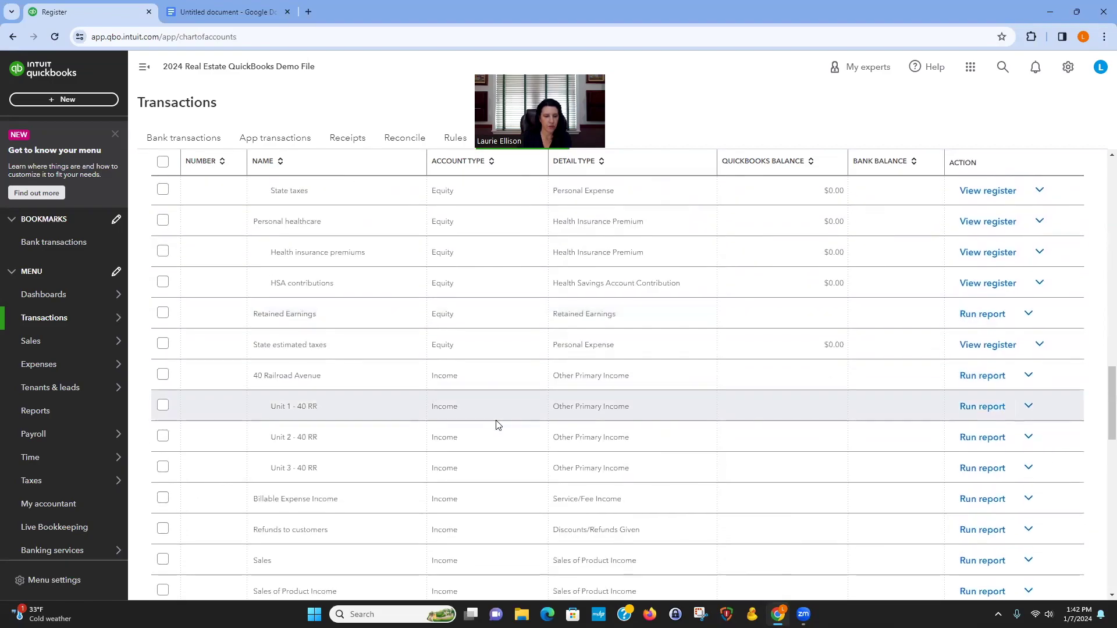
pyautogui.scroll(-2, 483, 378)
pyautogui.scroll(-1, 466, 465)
pyautogui.scroll(-3, 470, 493)
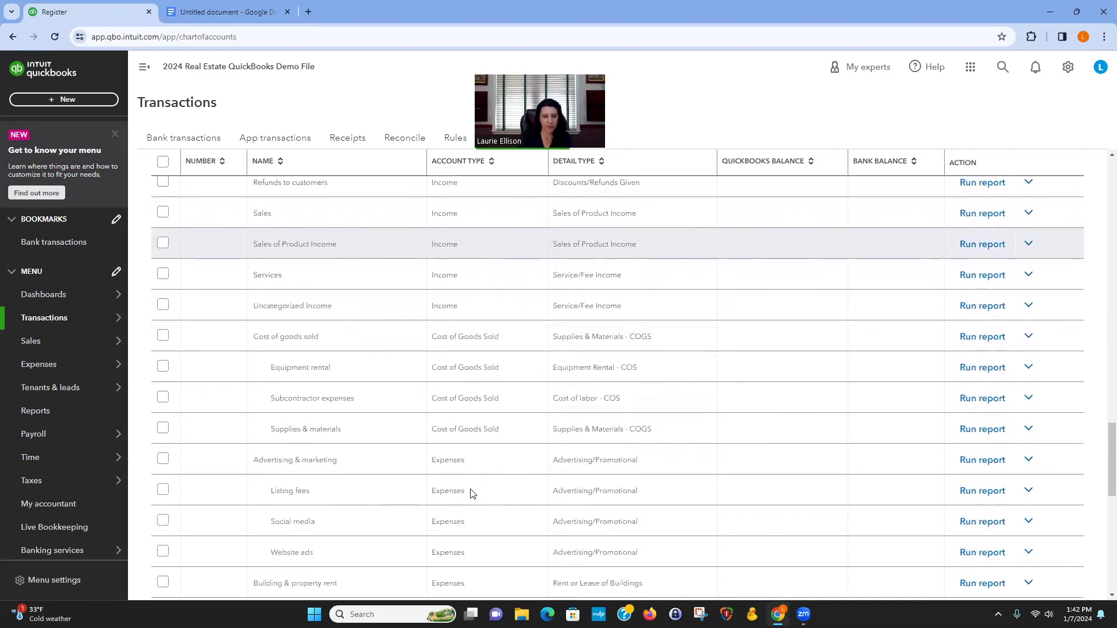
pyautogui.scroll(-3, 514, 496)
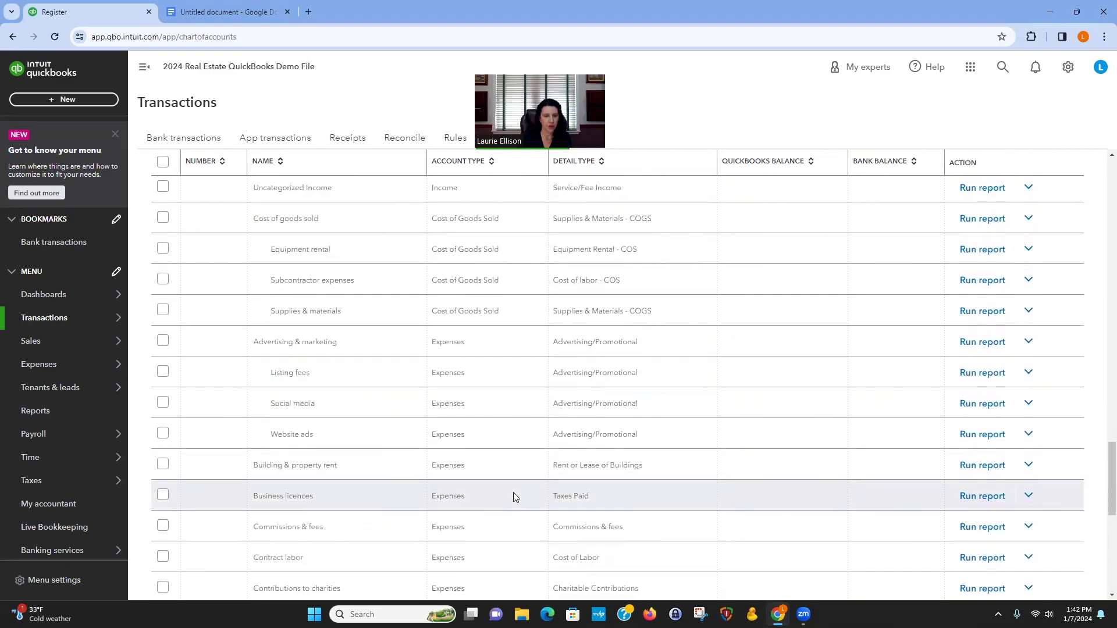
pyautogui.scroll(-1, 513, 492)
pyautogui.scroll(-3, 492, 477)
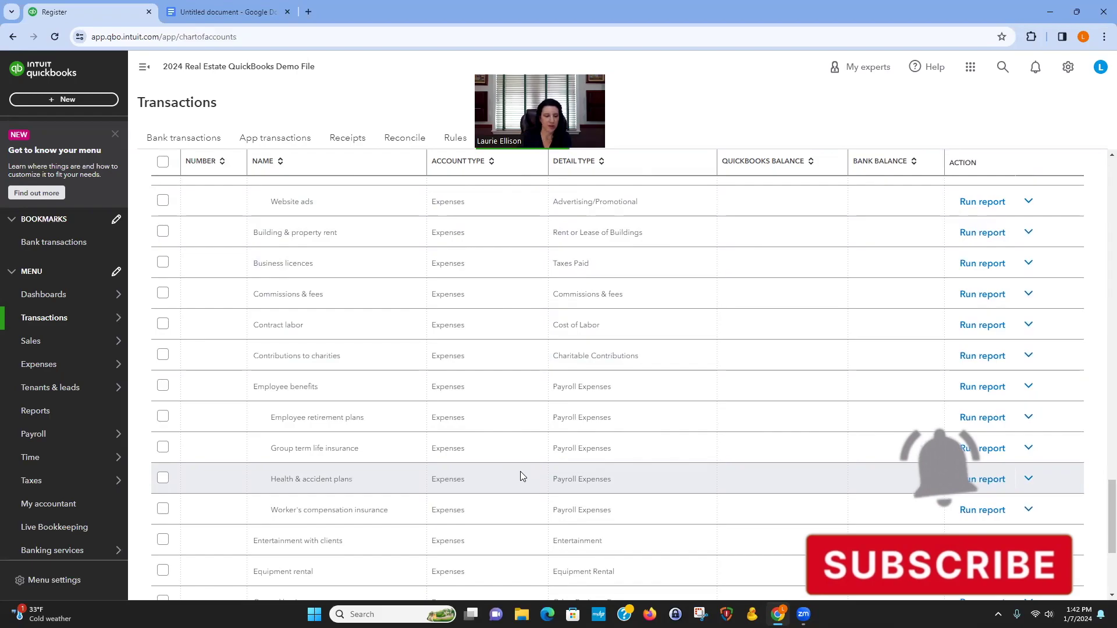
pyautogui.scroll(-4, 521, 476)
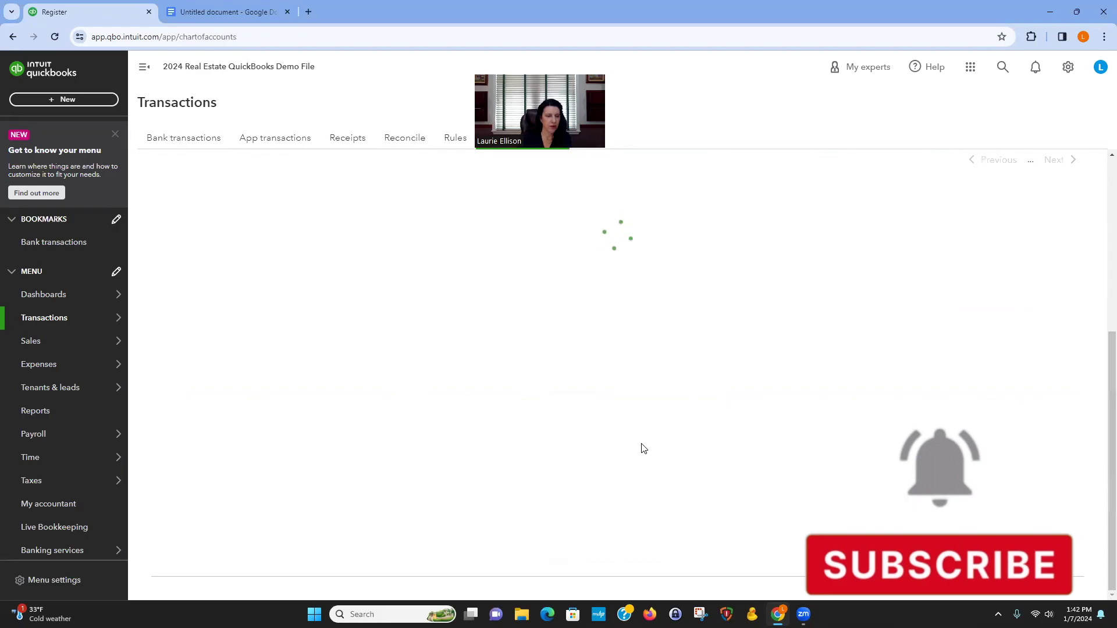
# Review the utilities, other income and other expense accounts on the second page of the chart of accounts
pyautogui.scroll(2, 642, 448)
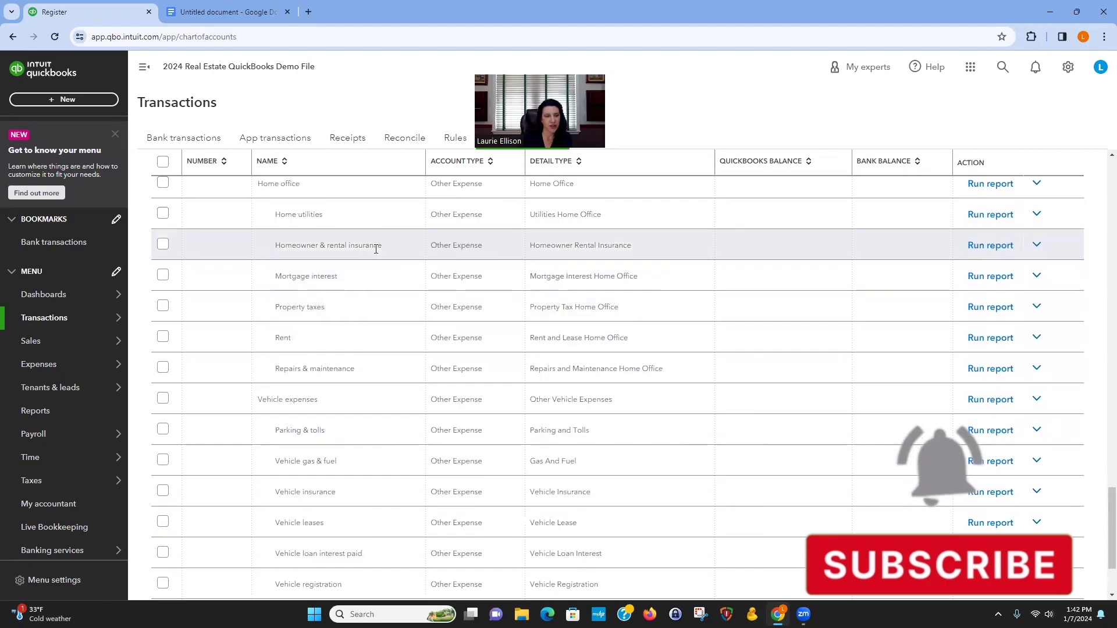
pyautogui.scroll(1, 386, 304)
pyautogui.scroll(3, 391, 318)
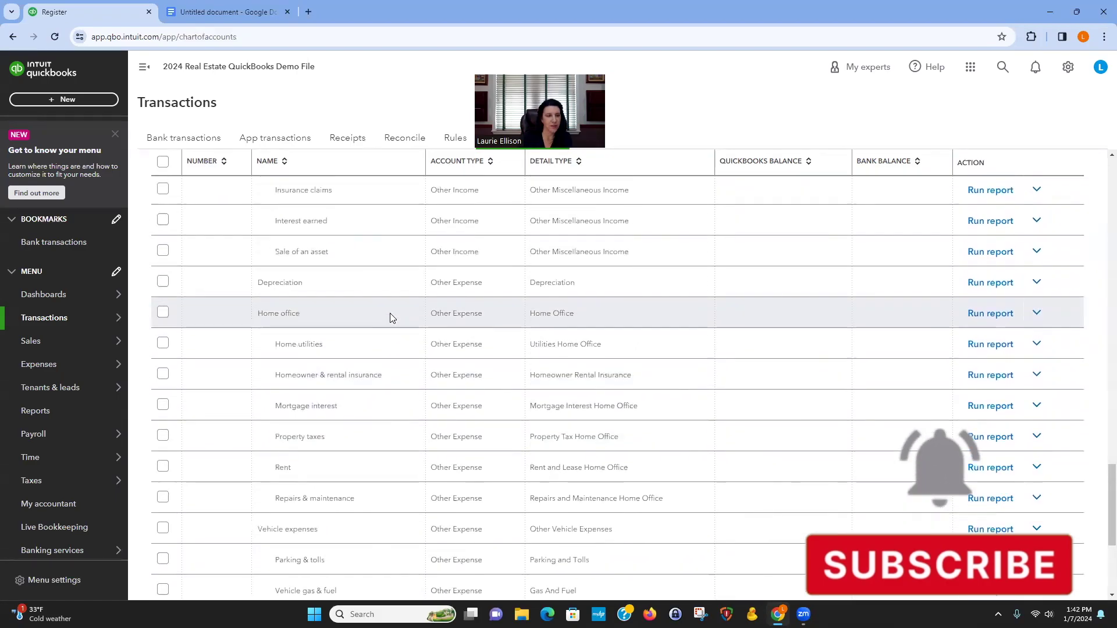
pyautogui.scroll(3, 390, 318)
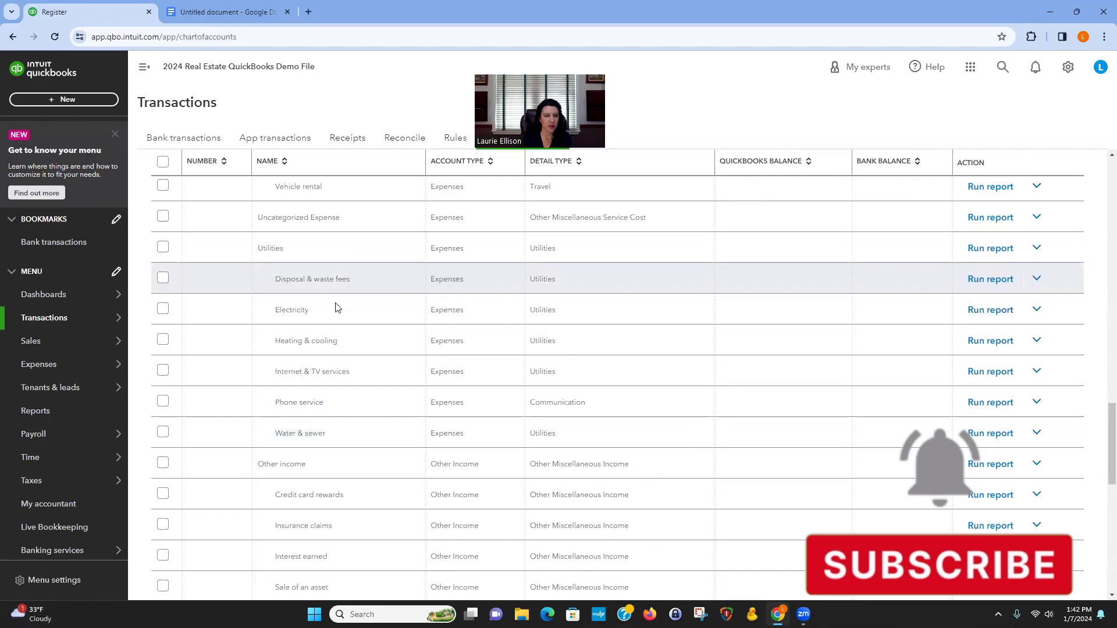
pyautogui.scroll(-4, 692, 483)
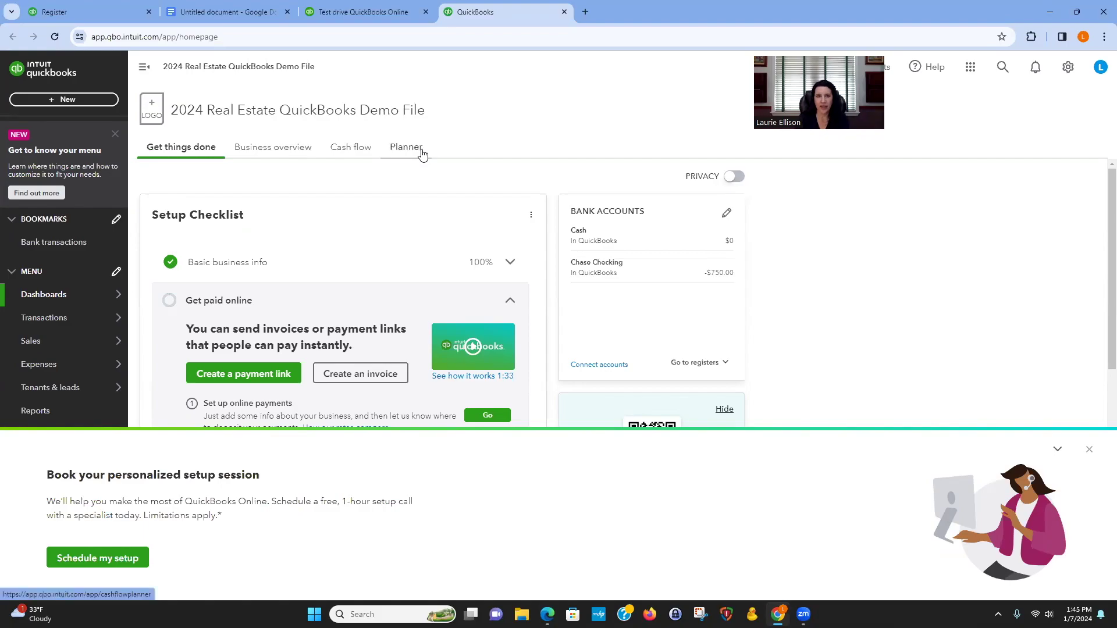
# Dismiss the setup session offer on the home page and open the bank transactions page
pyautogui.click(1089, 452)
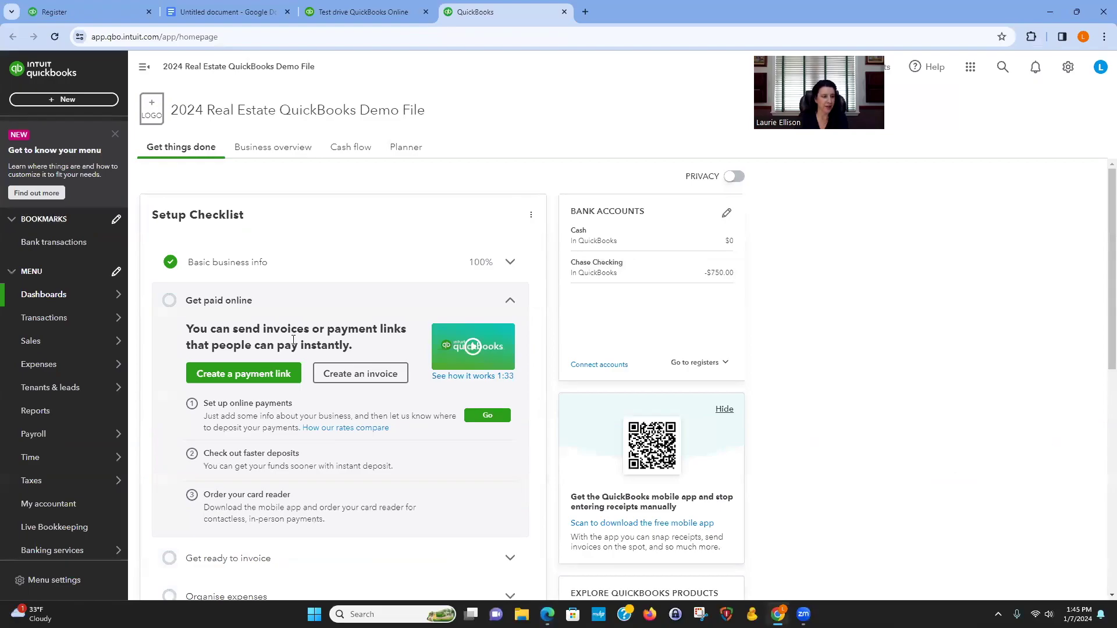
pyautogui.moveTo(34, 289)
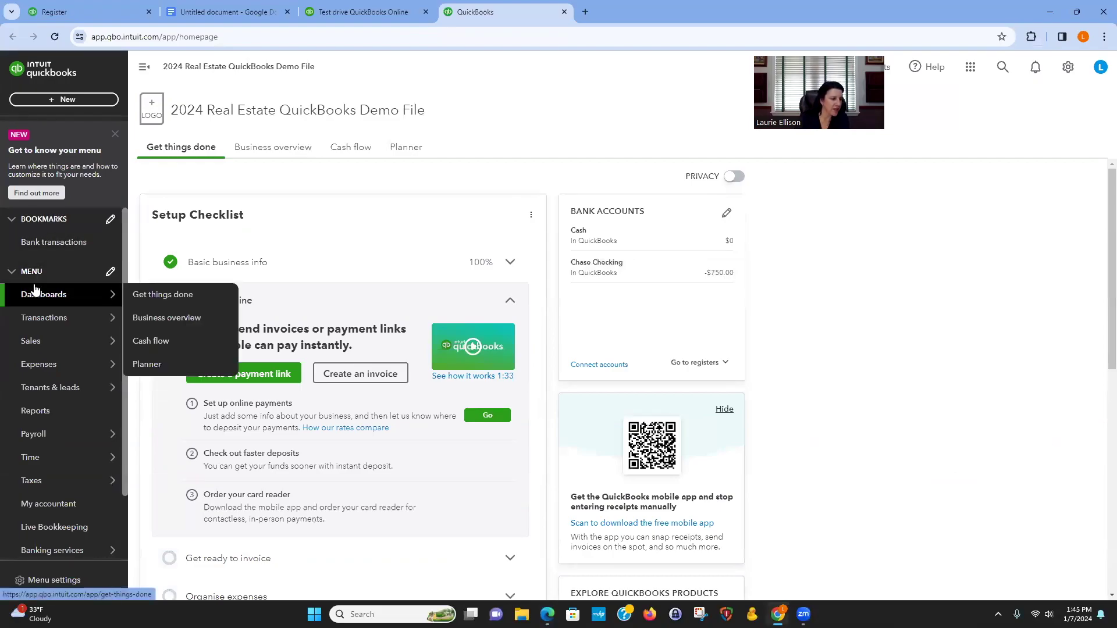
pyautogui.moveTo(46, 315)
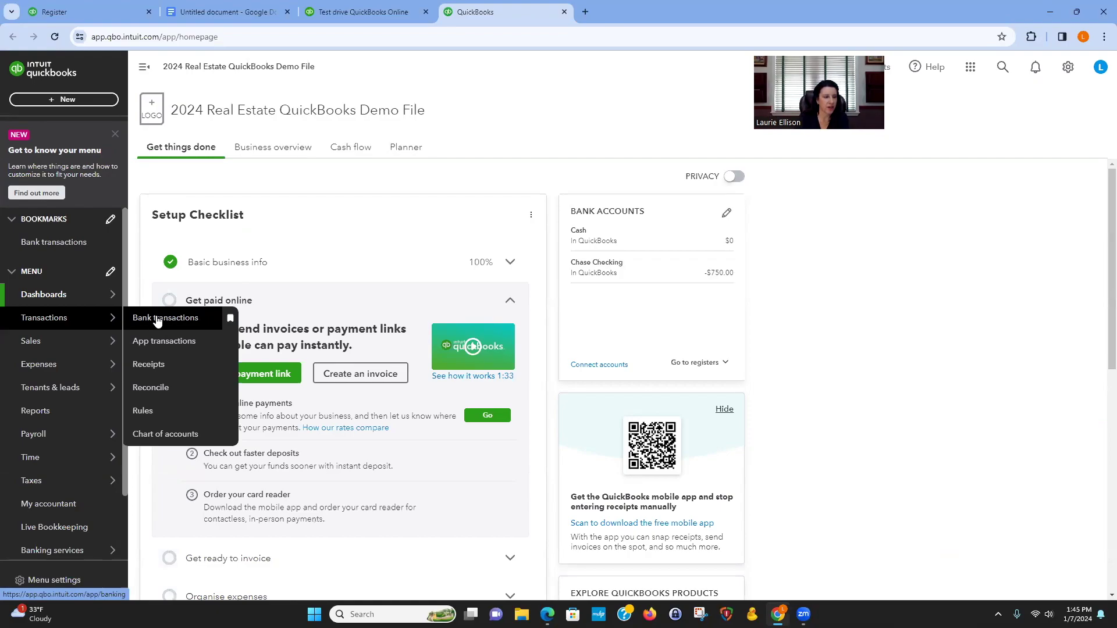
pyautogui.click(185, 318)
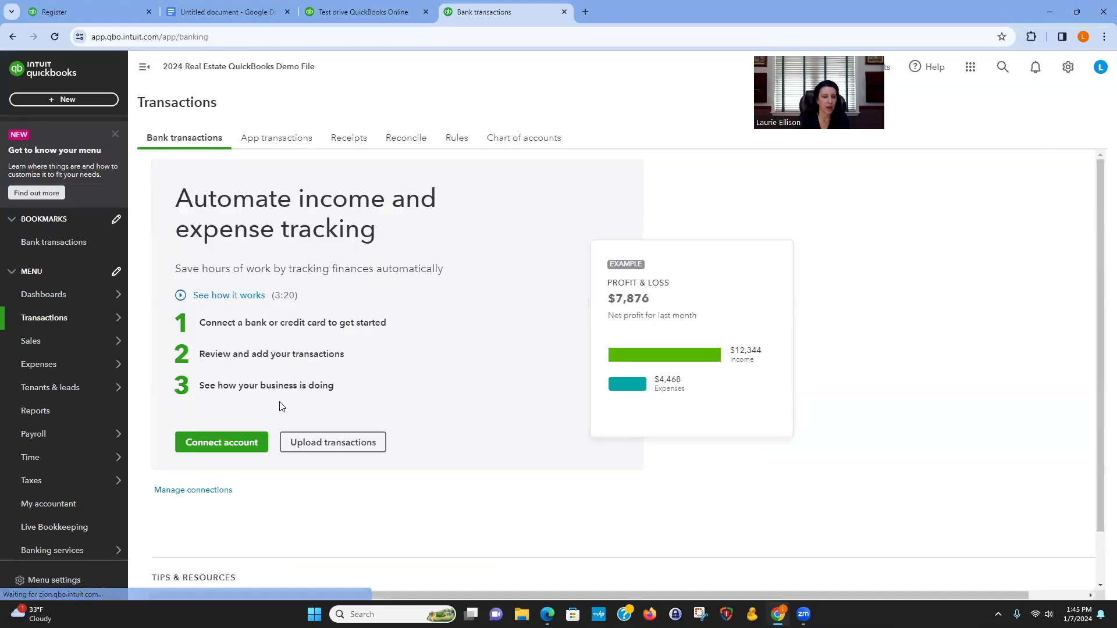
# Start connecting a bank account, choose Chase Bank, and continue to the bank's sign-in window
pyautogui.click(202, 451)
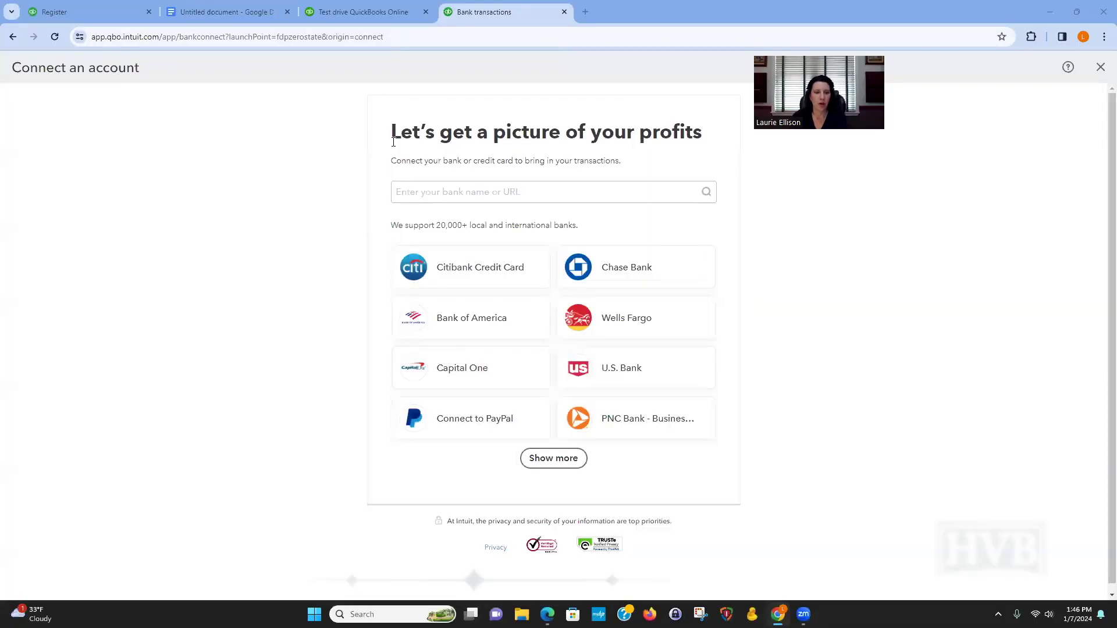
pyautogui.click(618, 271)
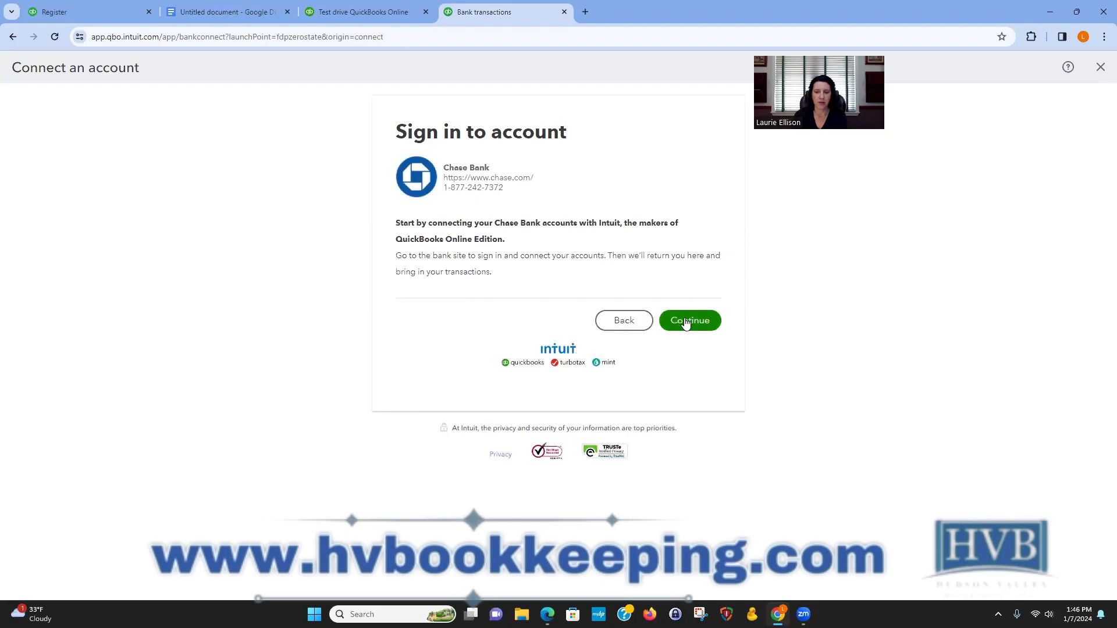
pyautogui.click(687, 323)
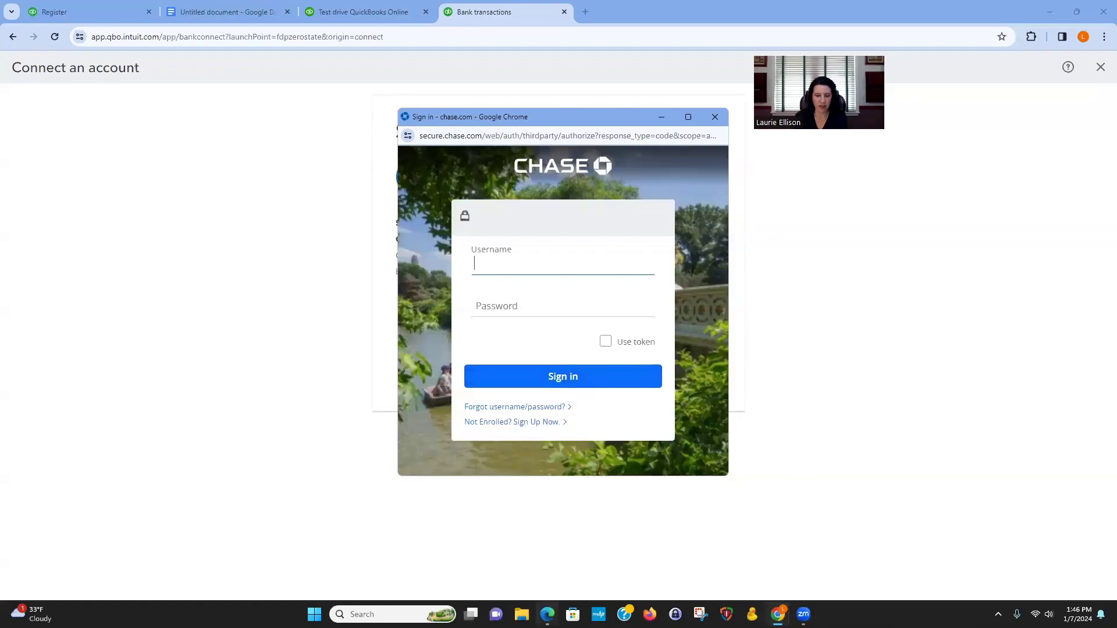
# Switch to the sample company in Microsoft Edge, open the Checking account's bank transactions, and look through the transactions for review
pyautogui.moveTo(547, 614)
pyautogui.click(533, 589)
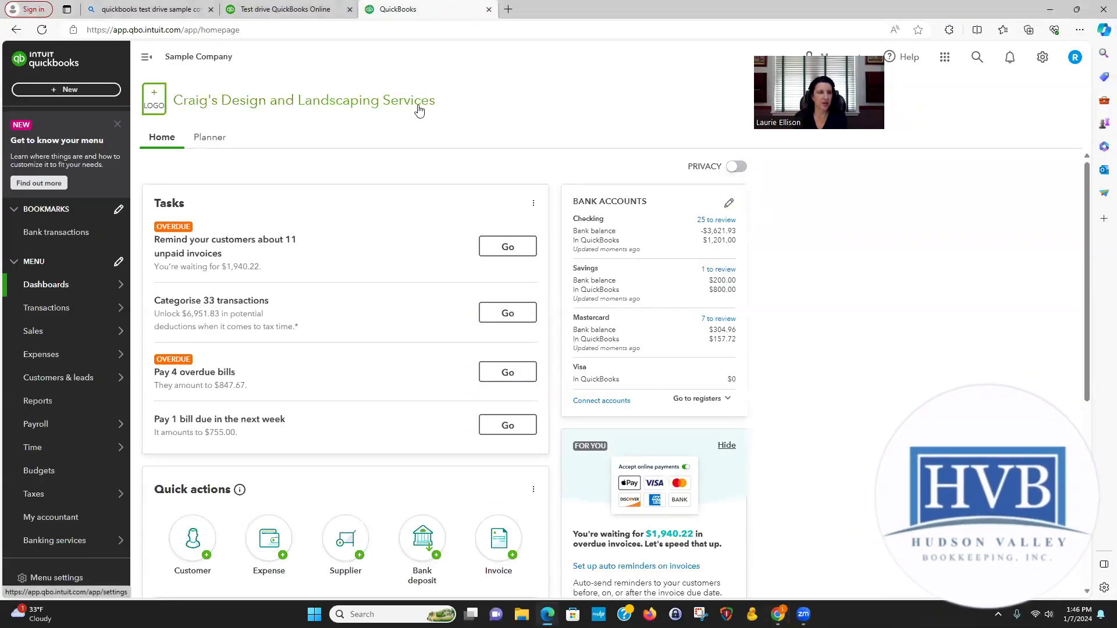
pyautogui.click(633, 240)
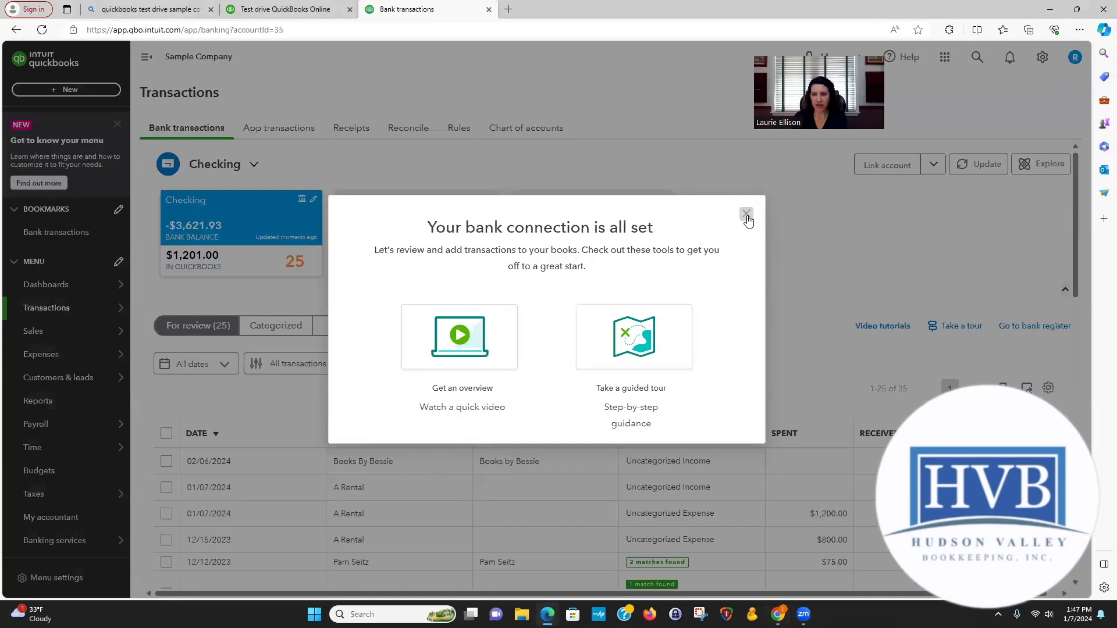
pyautogui.click(747, 215)
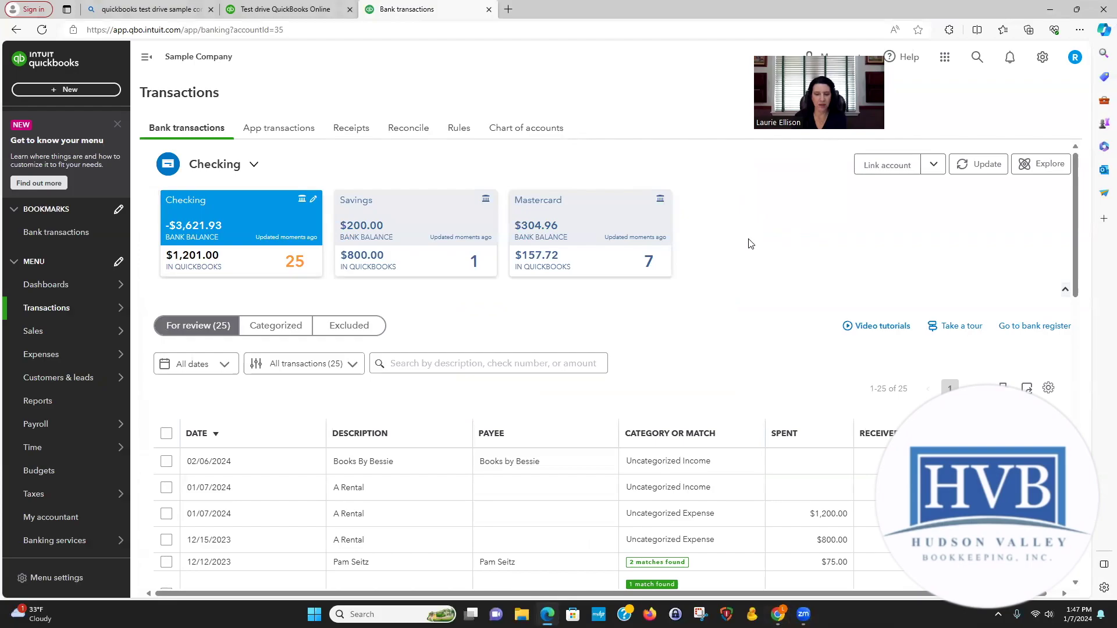
pyautogui.scroll(-5, 751, 244)
pyautogui.scroll(-5, 605, 366)
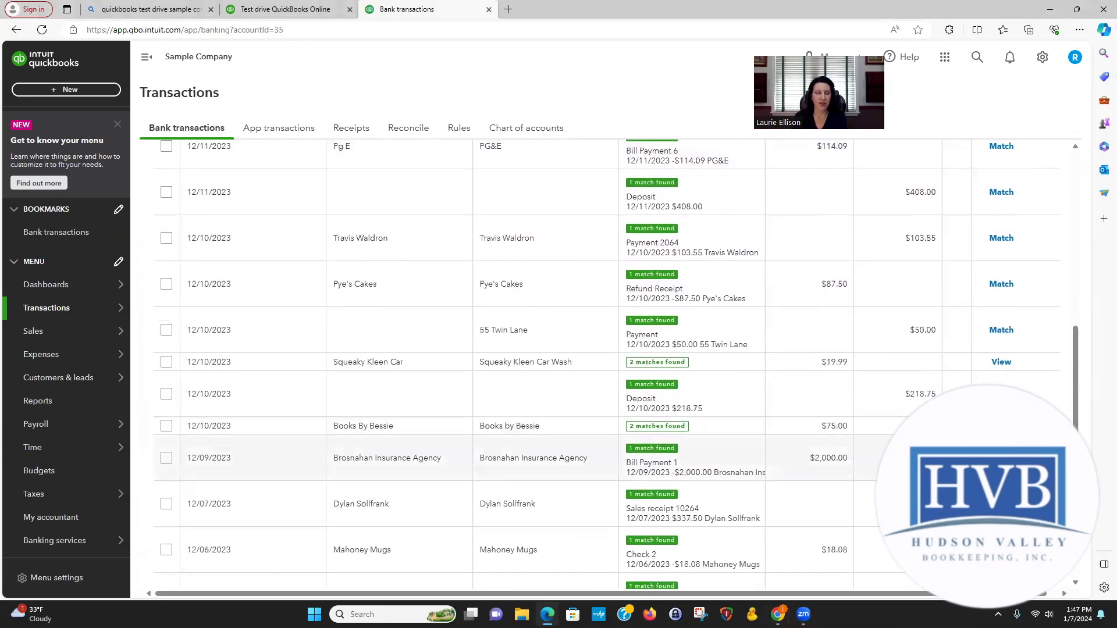
# Open the $1,200.00 A Rental transaction and create A Rental as its vendor, using A Rental as the company name too
pyautogui.scroll(8, 605, 366)
pyautogui.scroll(2, 408, 291)
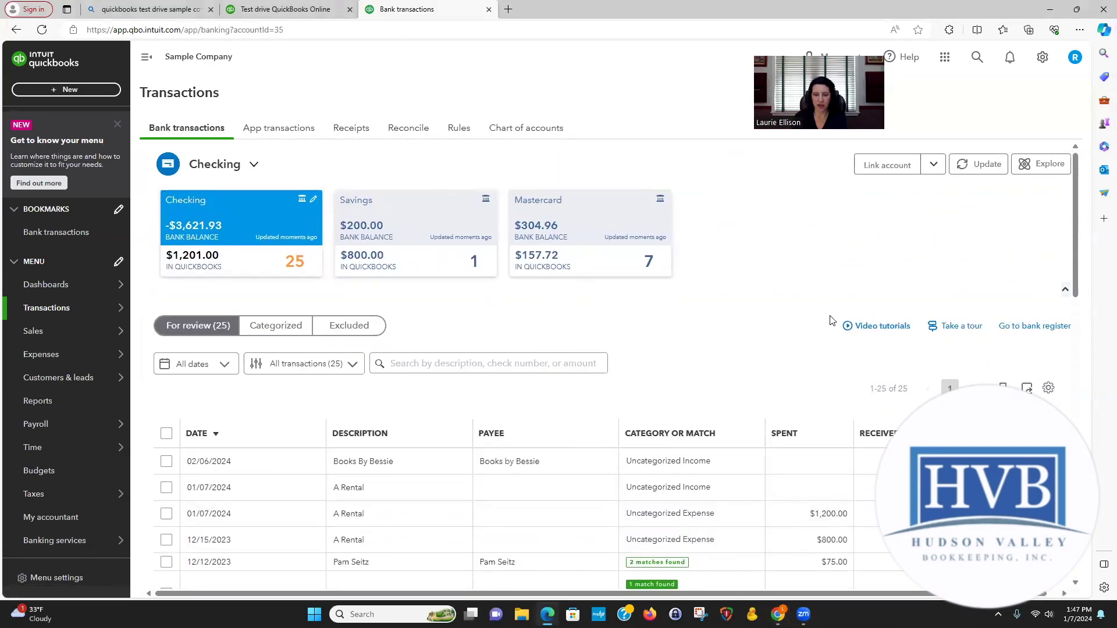
pyautogui.scroll(-1, 823, 315)
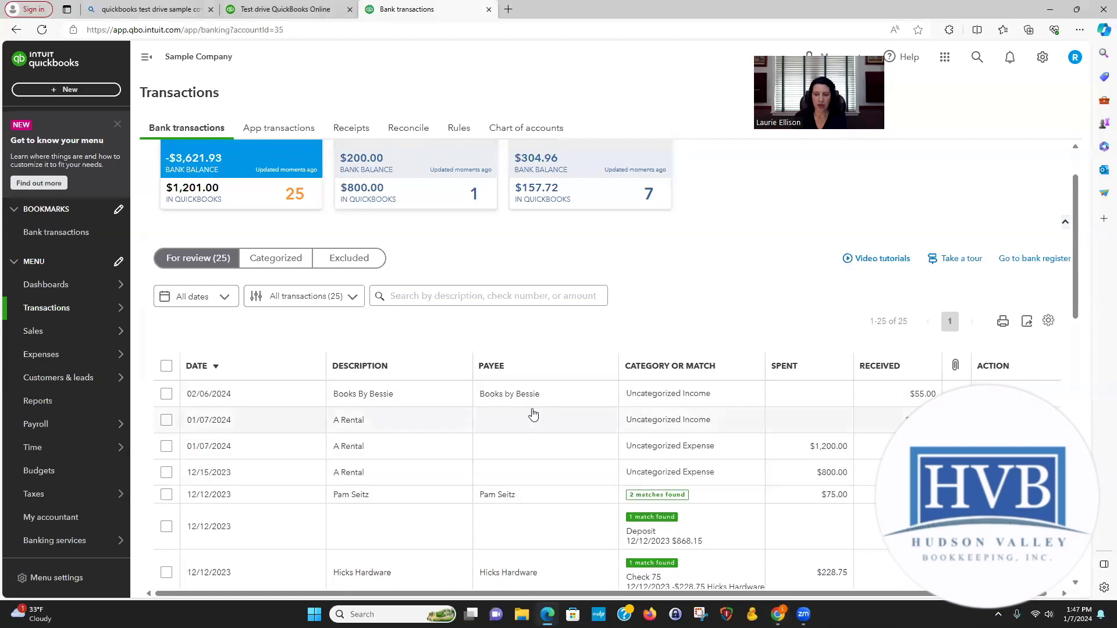
pyautogui.click(516, 449)
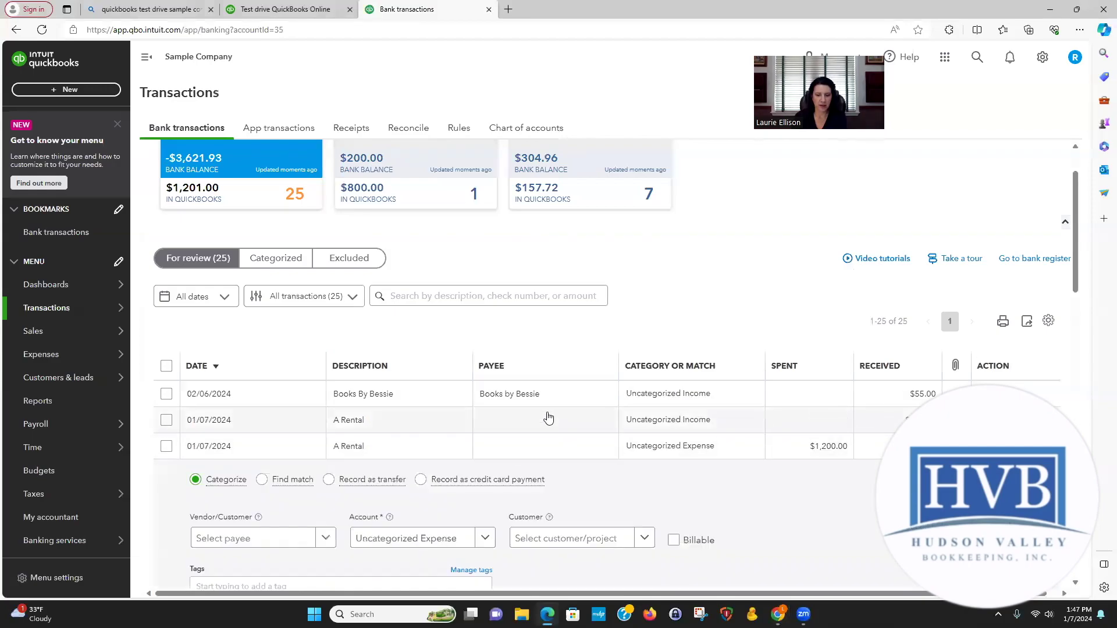
pyautogui.scroll(-1, 469, 410)
pyautogui.click(236, 473)
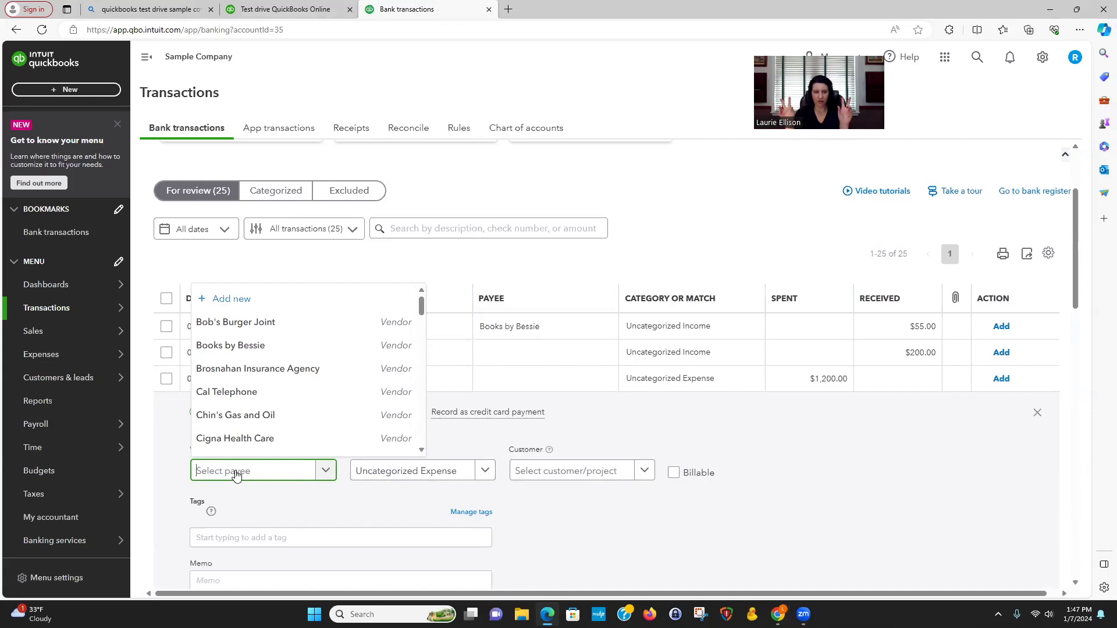
pyautogui.write('A')
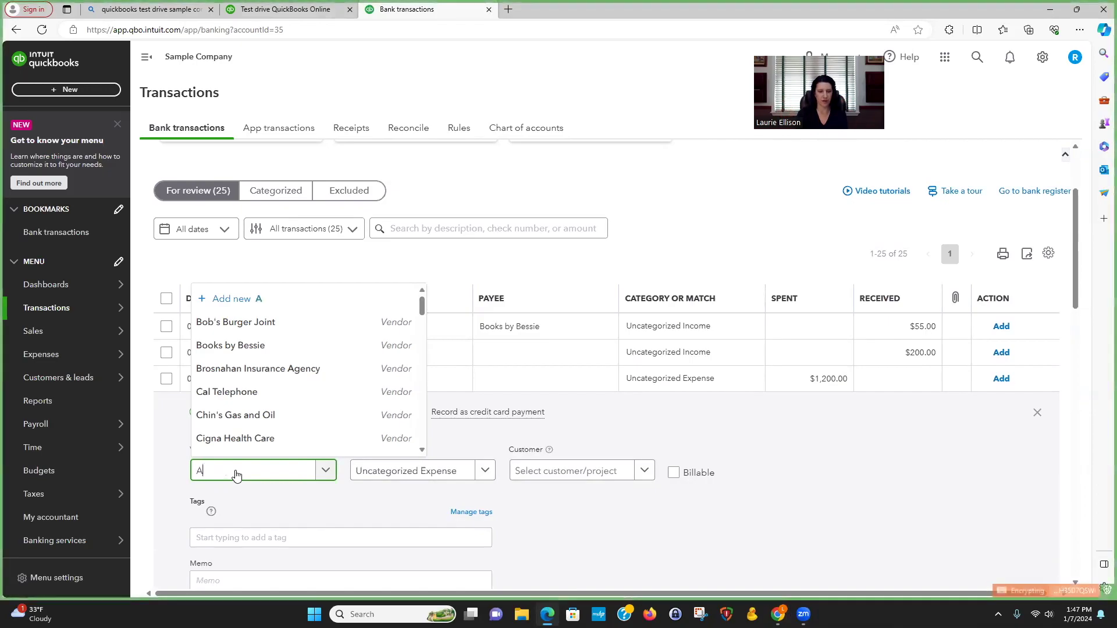
pyautogui.write(' Reb')
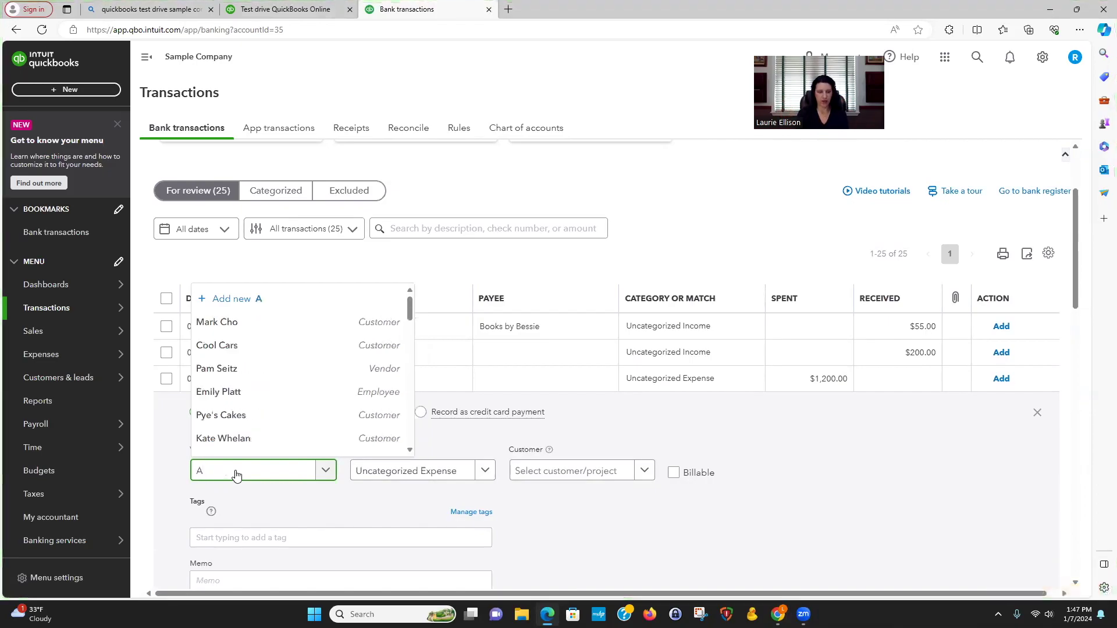
pyautogui.write('ntal')
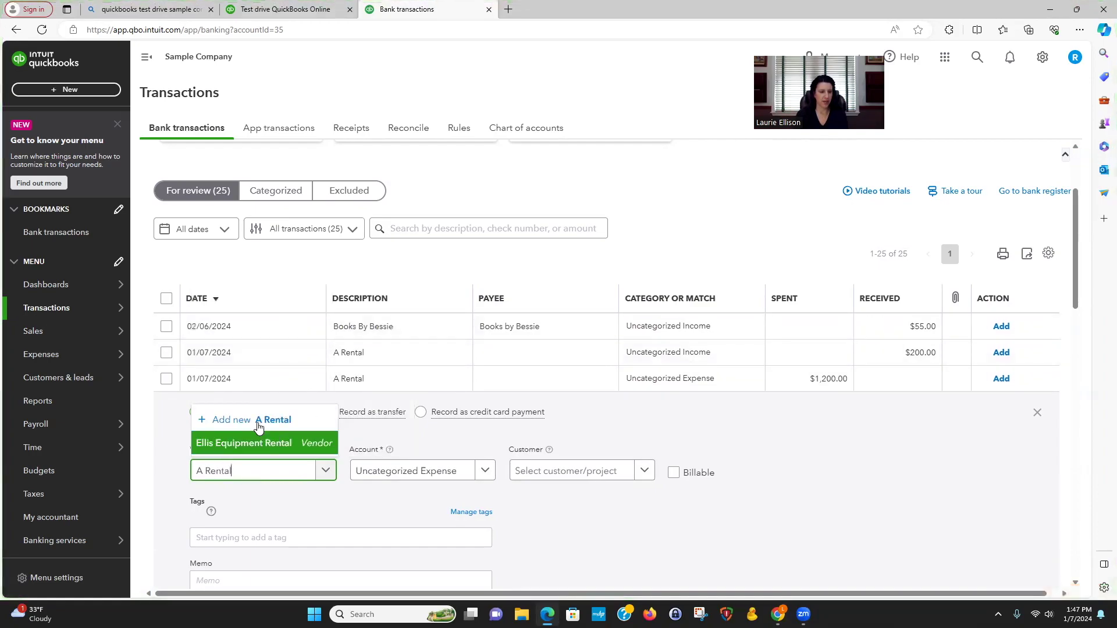
pyautogui.click(259, 420)
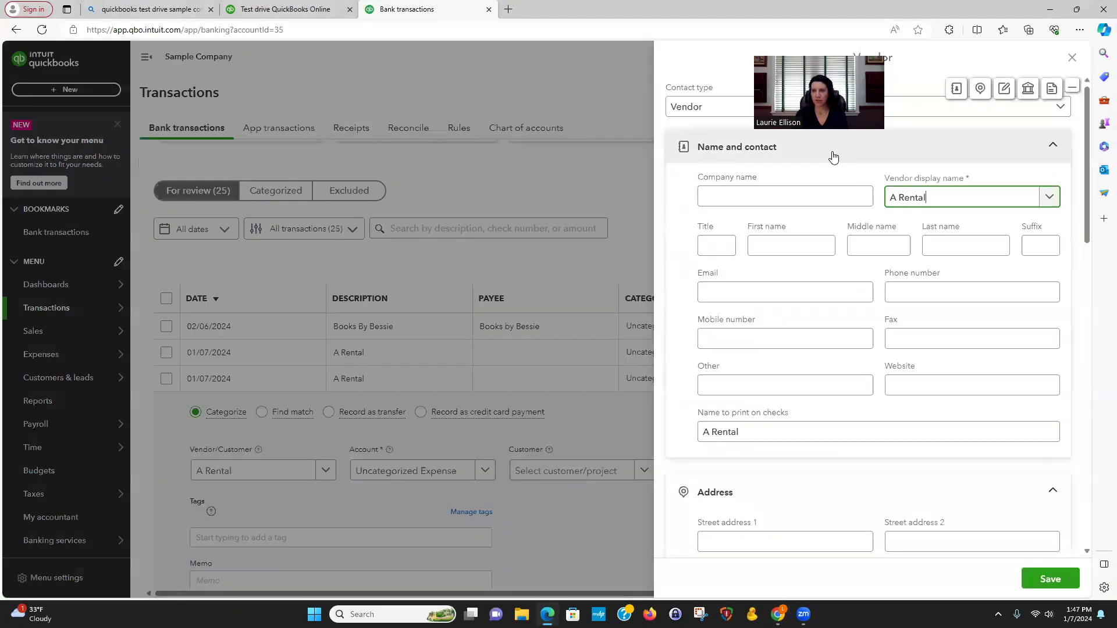
pyautogui.click(728, 195)
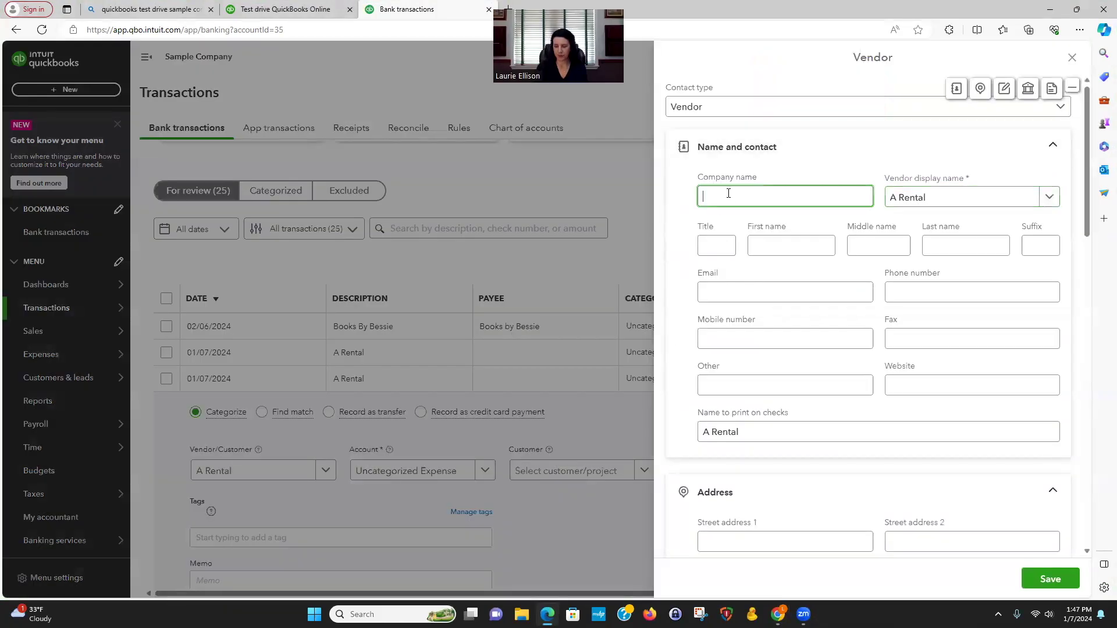
pyautogui.write('A Rental')
pyautogui.click(1051, 579)
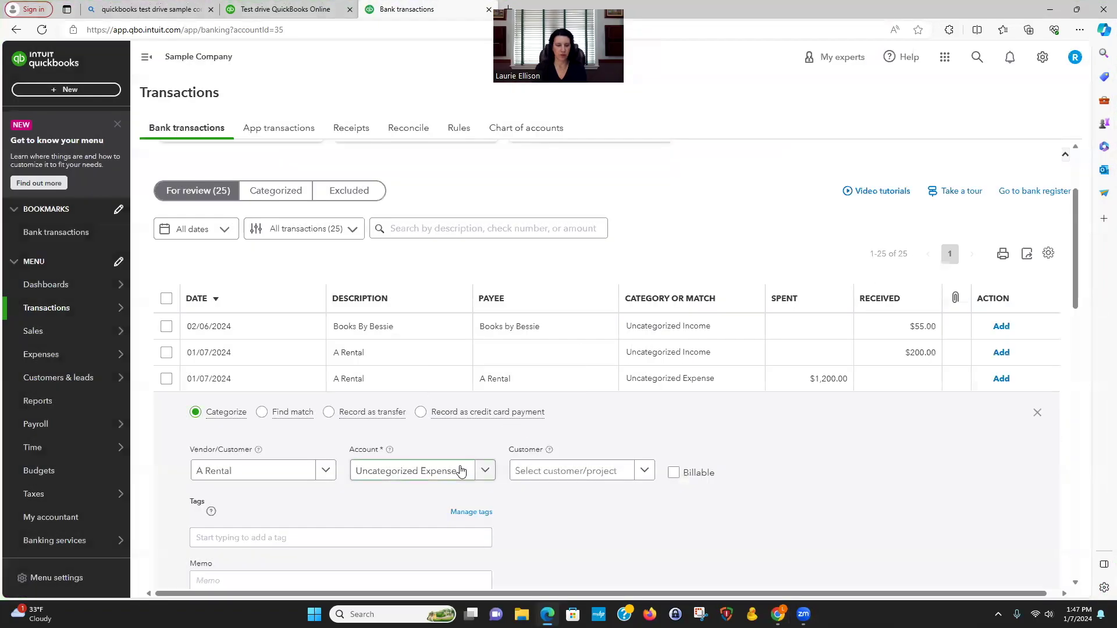
# Categorize the $1,200.00 A Rental transaction as Equipment Rental and add it to the books
pyautogui.click(459, 470)
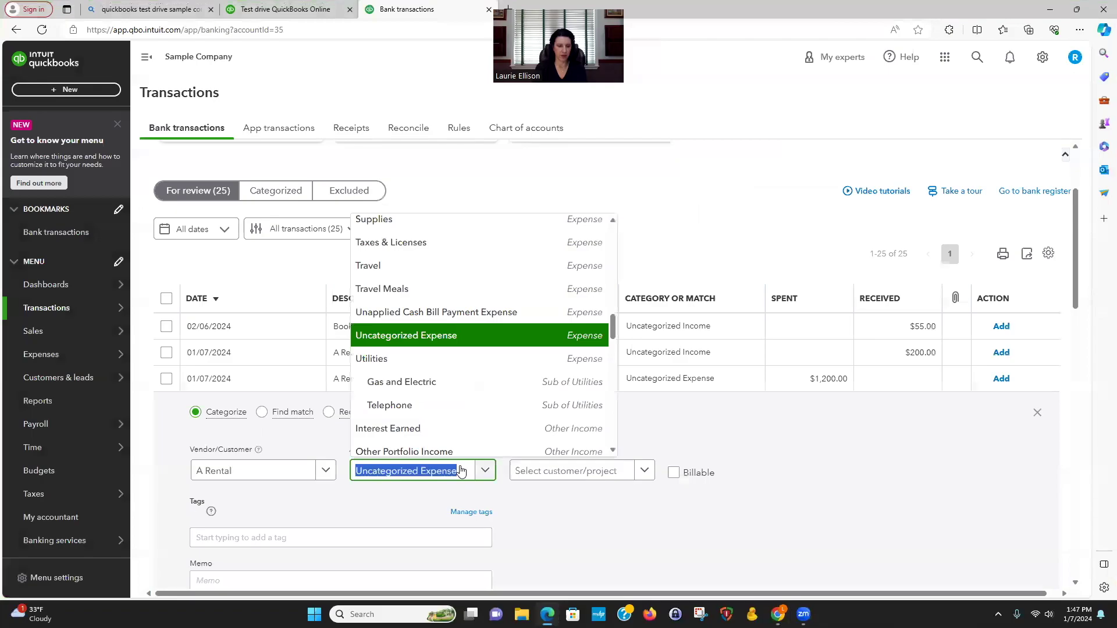
pyautogui.write('equipm')
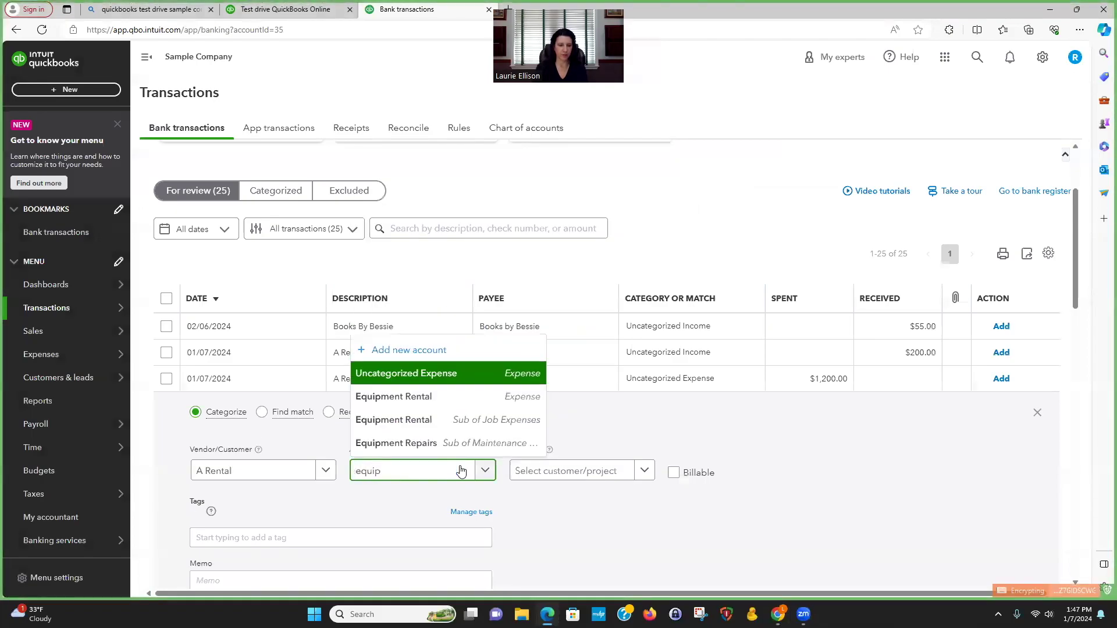
pyautogui.click(461, 398)
pyautogui.scroll(-1, 750, 487)
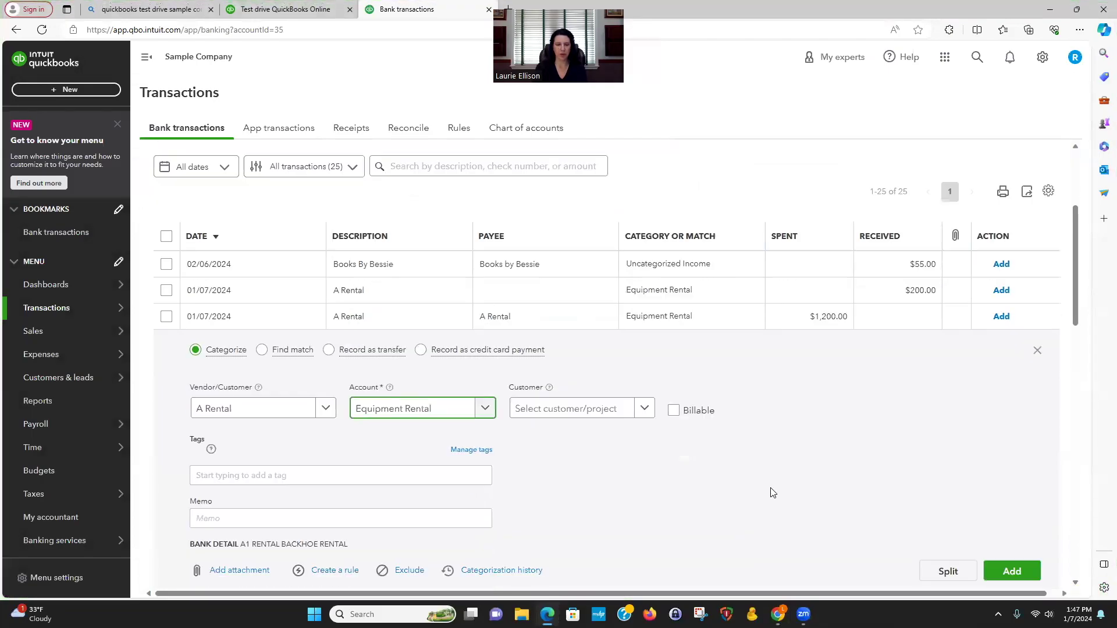
pyautogui.click(1022, 569)
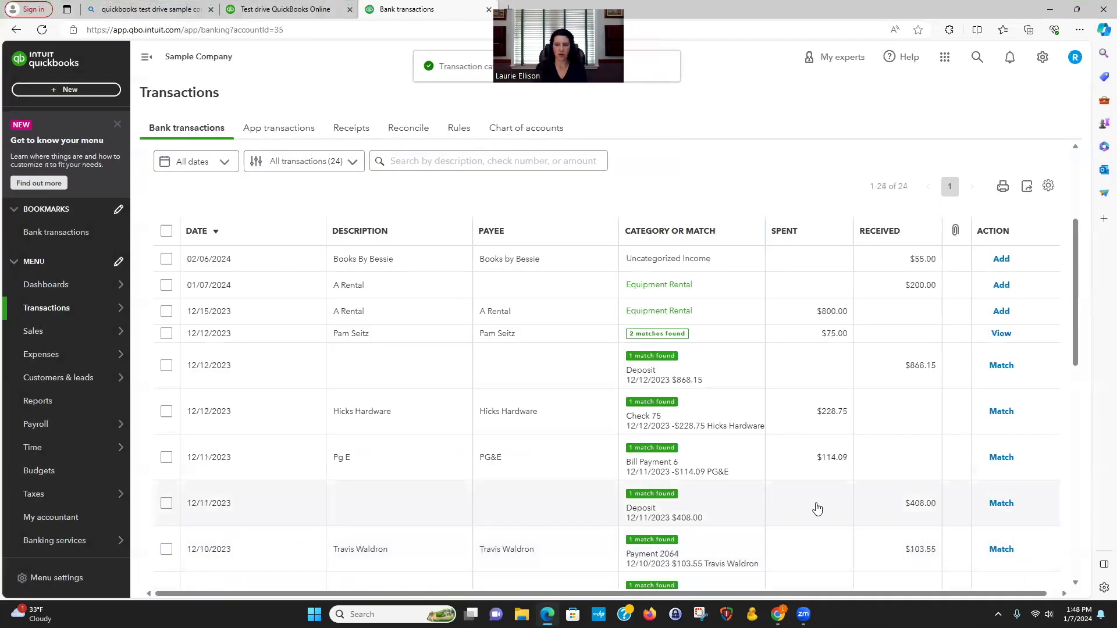
# Review the details of the $75.00 transaction with two matches, the Books by Bessie receipt and the $800.00 A Rental payment
pyautogui.click(539, 340)
pyautogui.scroll(-9, 556, 374)
pyautogui.scroll(-5, 557, 377)
pyautogui.scroll(14, 559, 378)
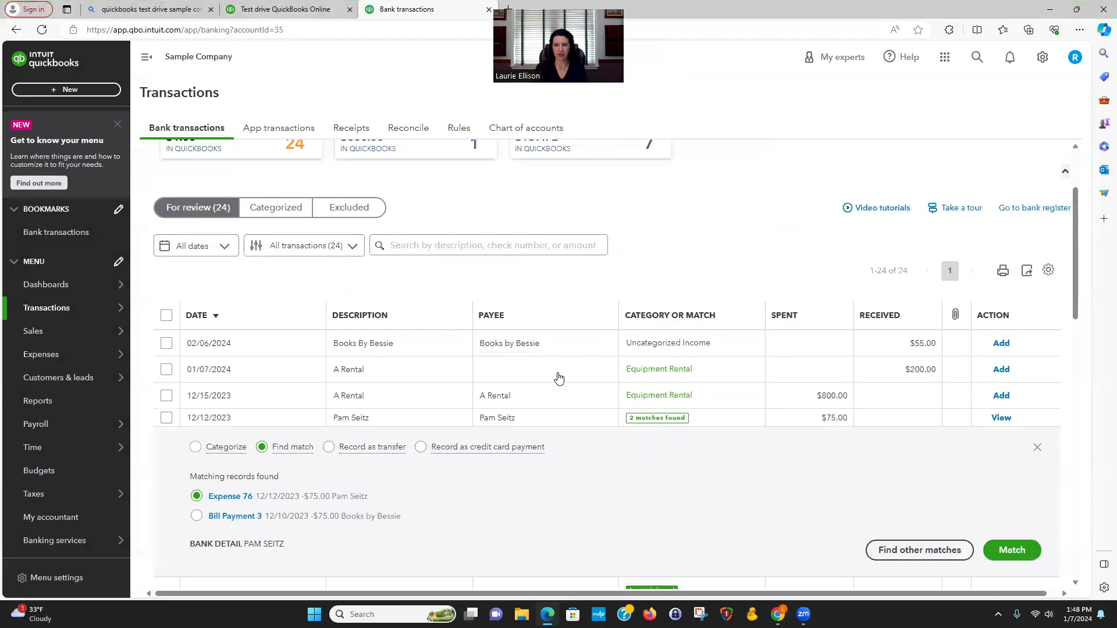
pyautogui.click(461, 353)
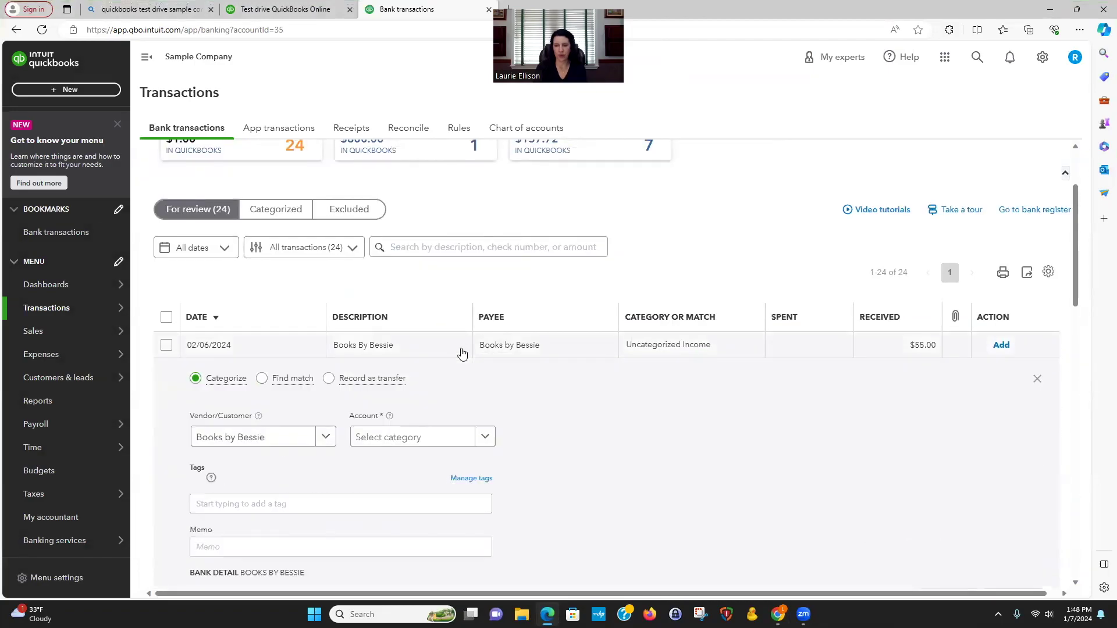
pyautogui.scroll(-3, 603, 406)
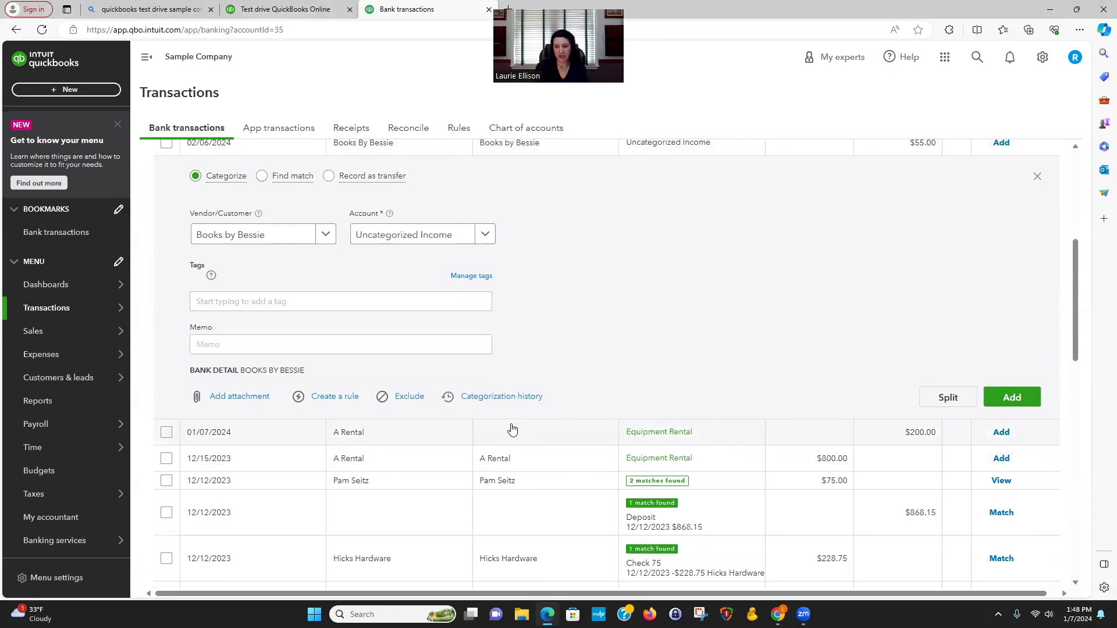
pyautogui.click(536, 461)
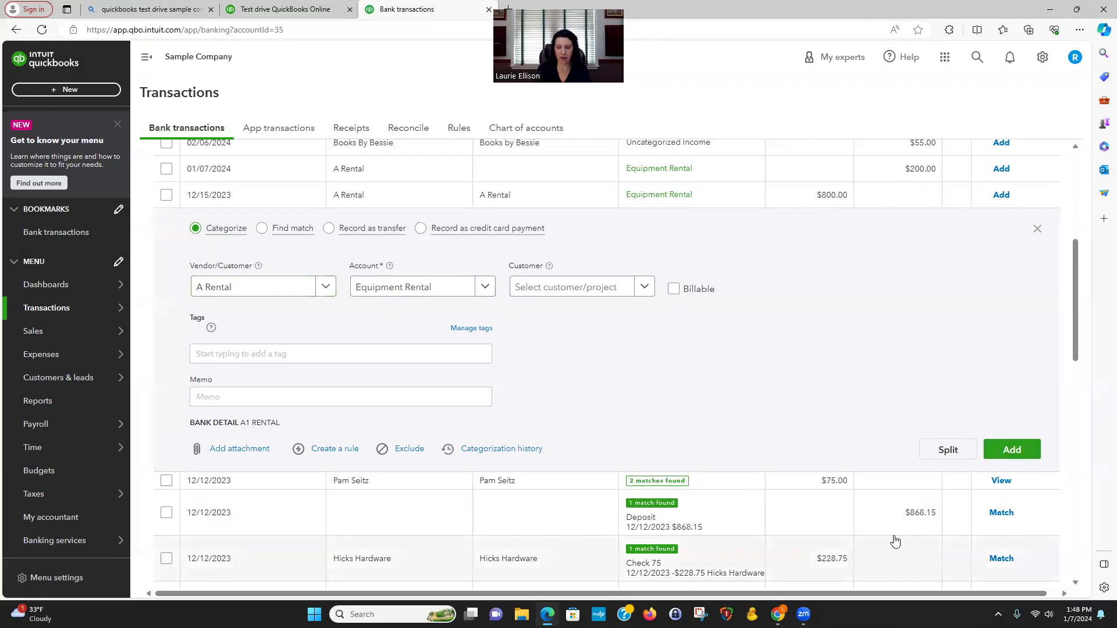
# Switch back to the real estate demo file in Google Chrome and close the Chase Bank connection page
pyautogui.click(777, 614)
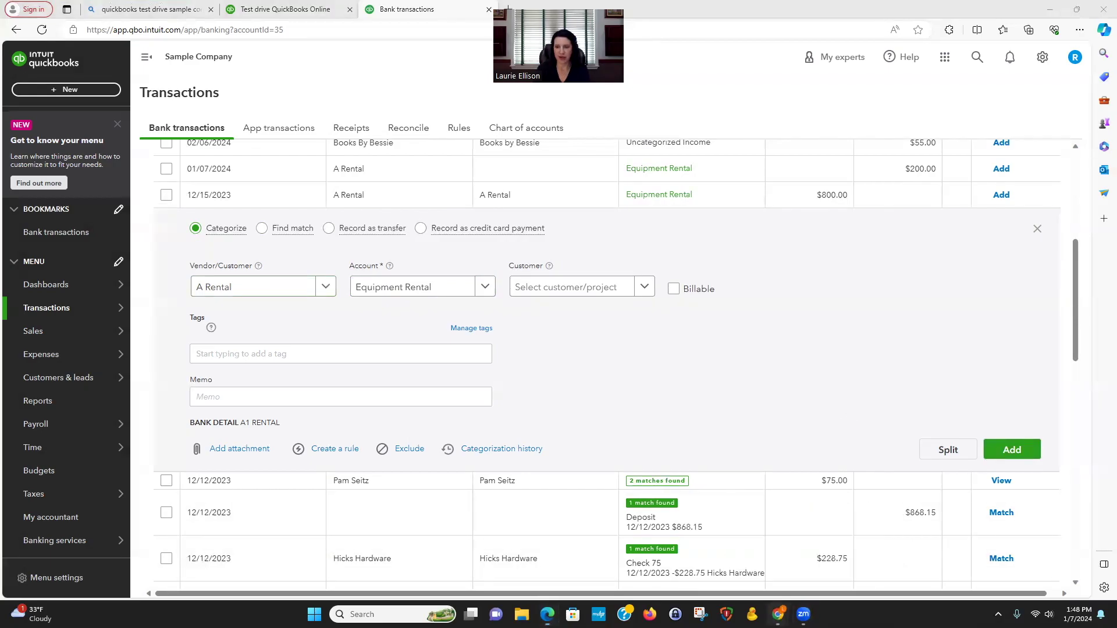
pyautogui.click(778, 555)
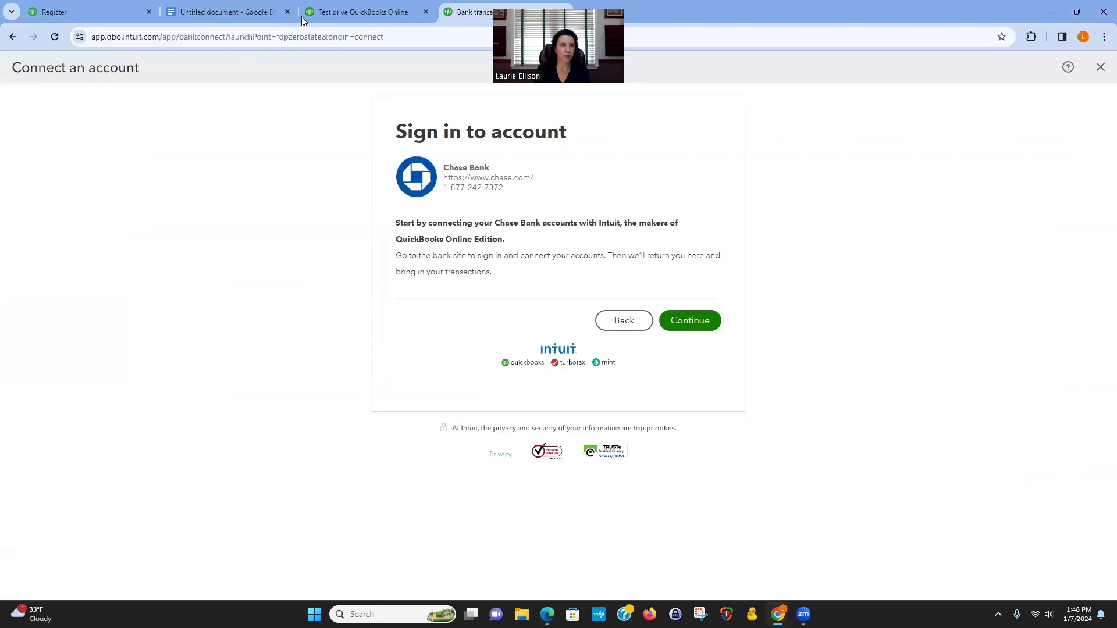
pyautogui.moveTo(467, 12); pyautogui.dragTo(379, 16)
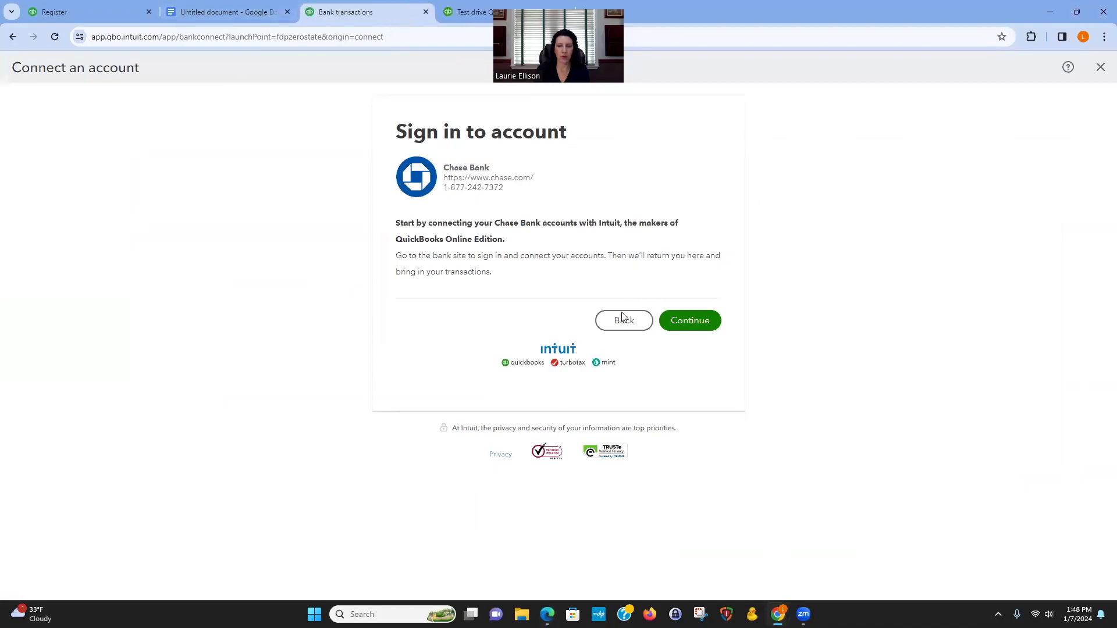
pyautogui.click(1101, 68)
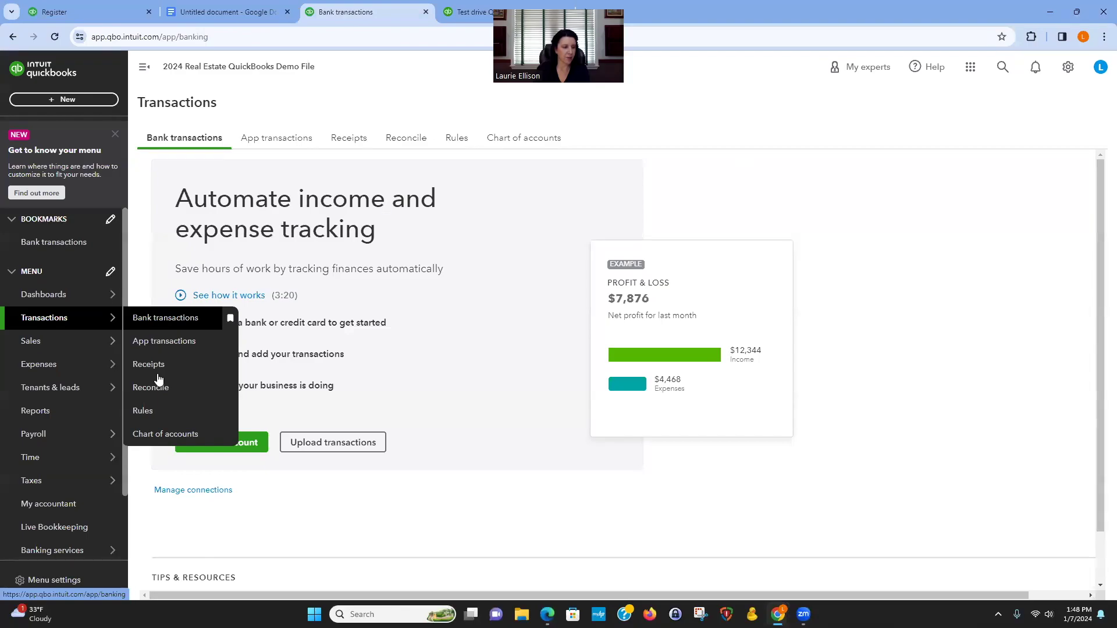
# Open the Chase Checking register from the chart of accounts and dismiss the register basics tip
pyautogui.click(170, 434)
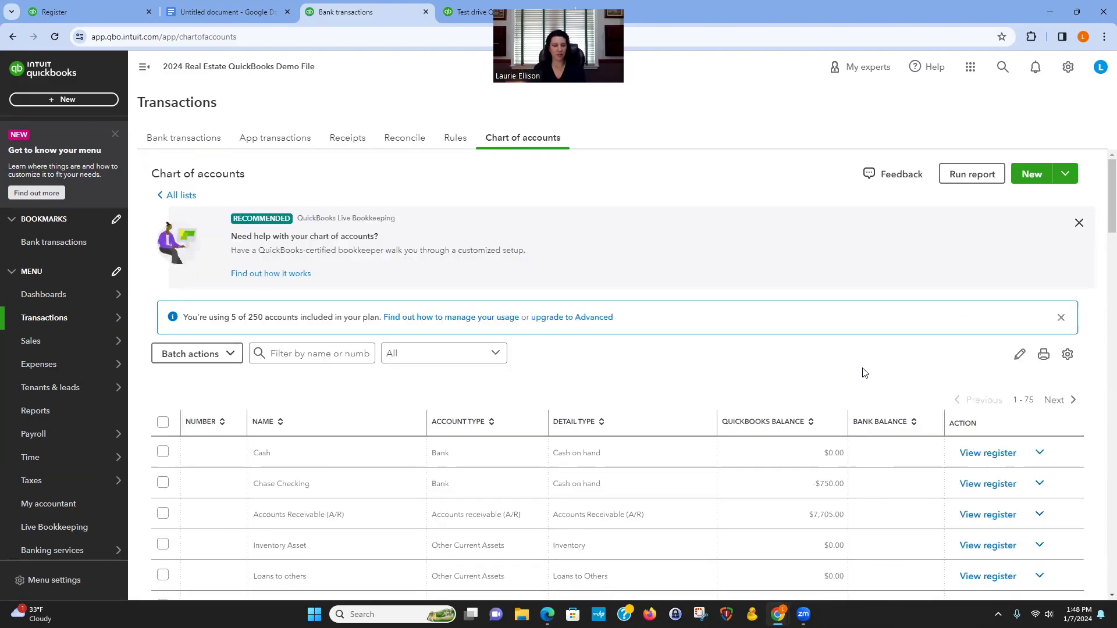
pyautogui.click(972, 483)
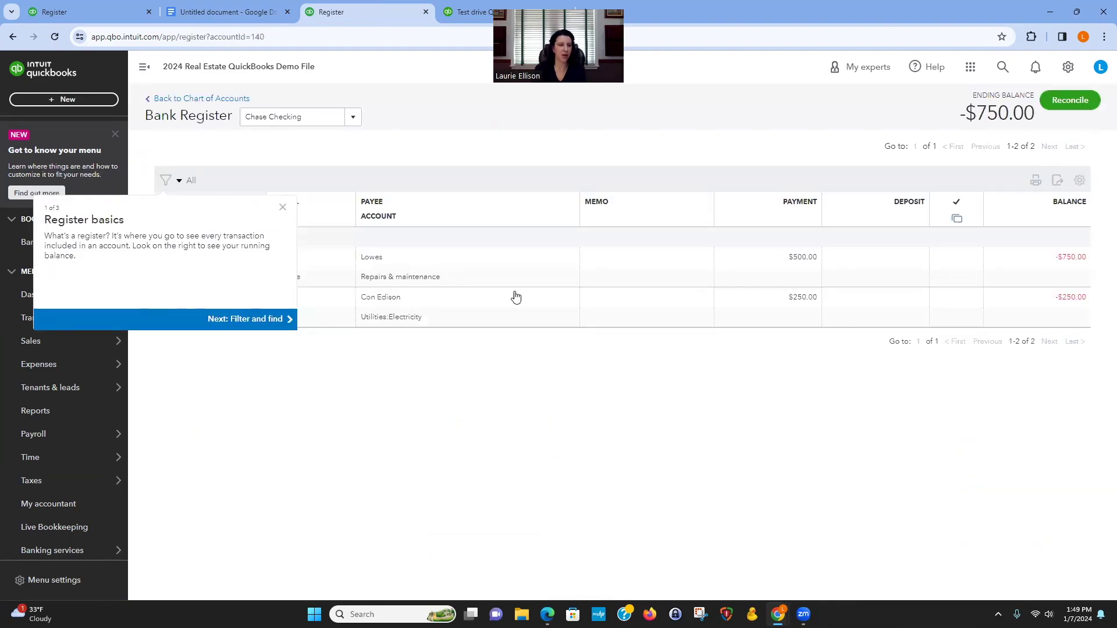
pyautogui.click(283, 208)
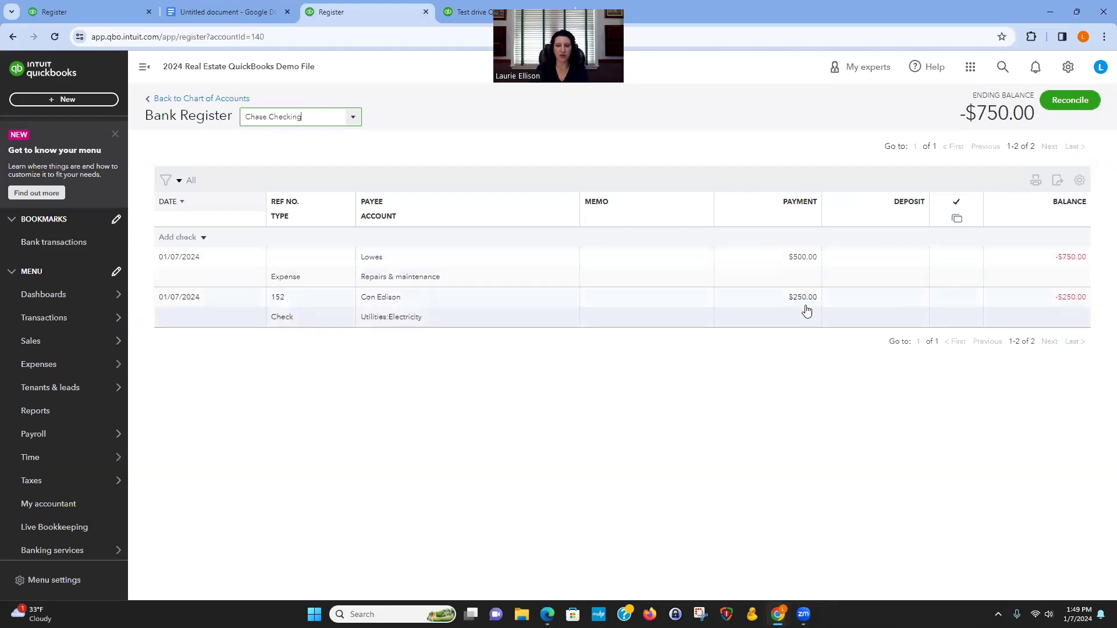
# Start a new expense in the Chase Checking register dated 01/07/2024 with a payment of 250.00
pyautogui.click(203, 237)
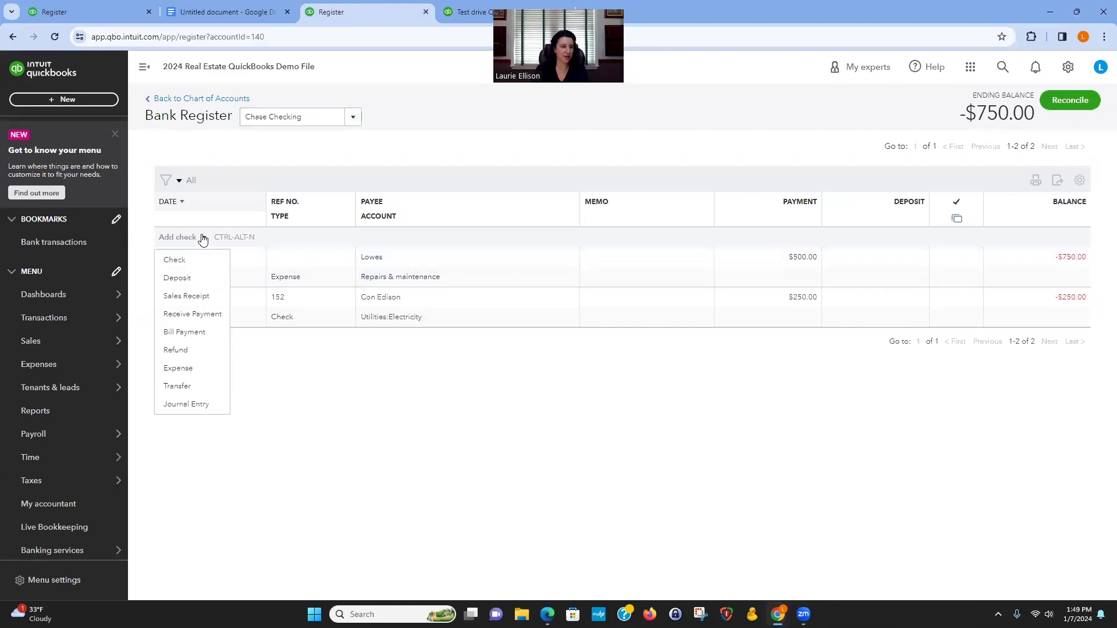
pyautogui.click(179, 368)
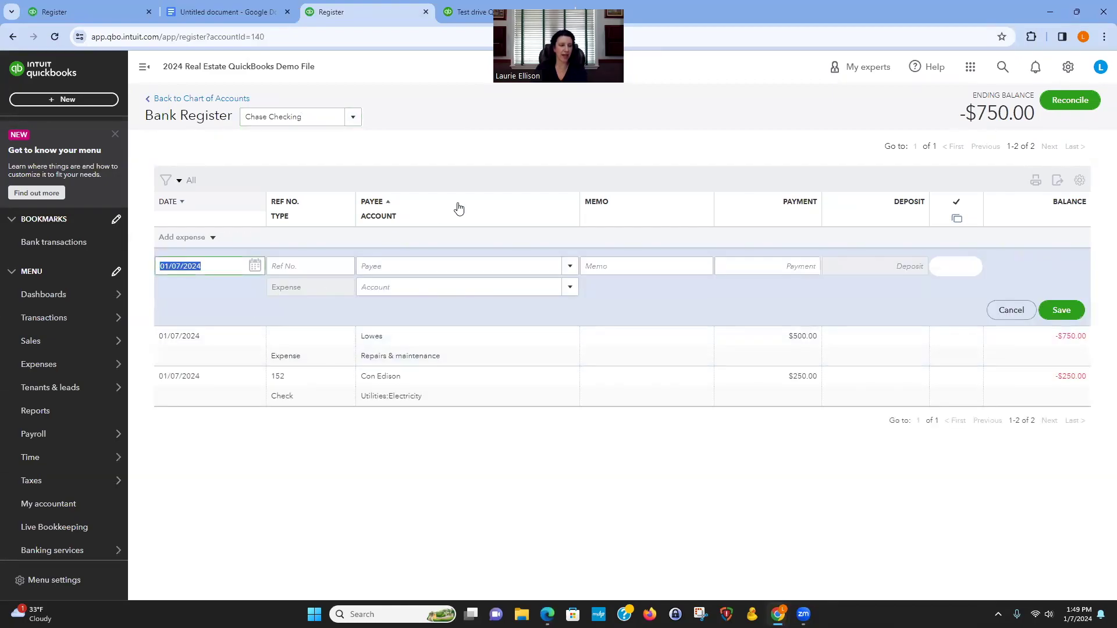
pyautogui.press('Tab')
pyautogui.press('Tab')
pyautogui.press('Tab')
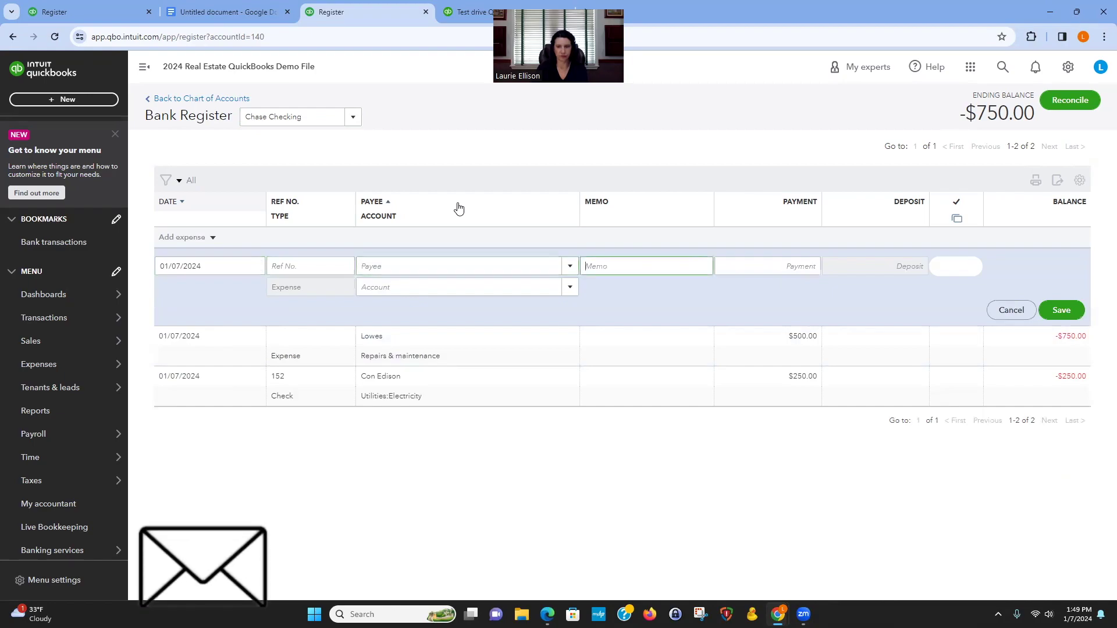
pyautogui.press('Tab')
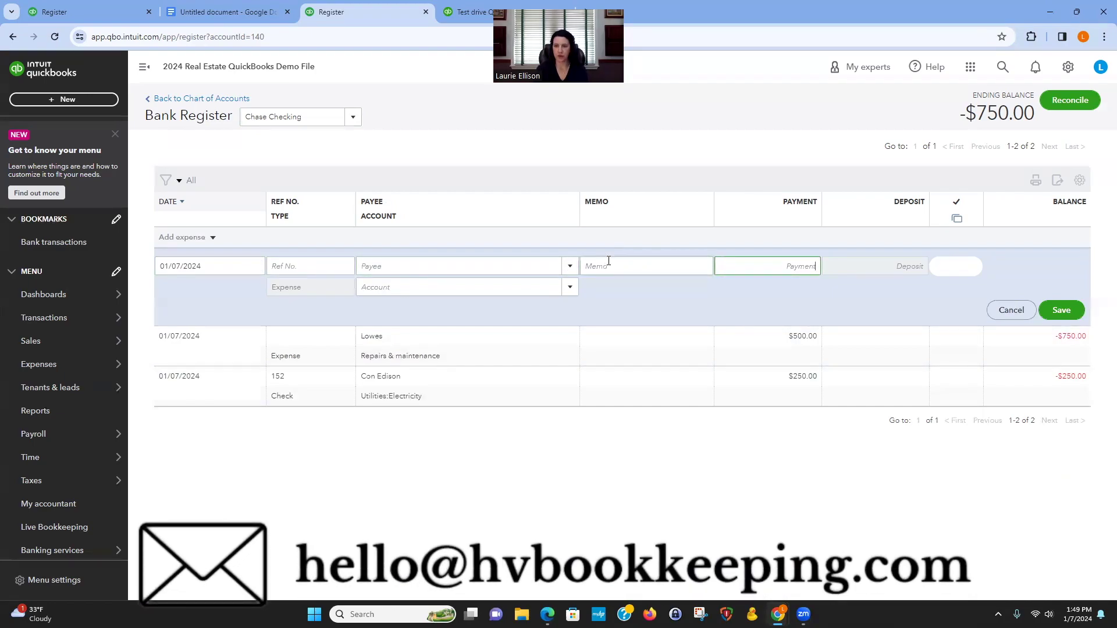
pyautogui.write('250')
pyautogui.press('Tab')
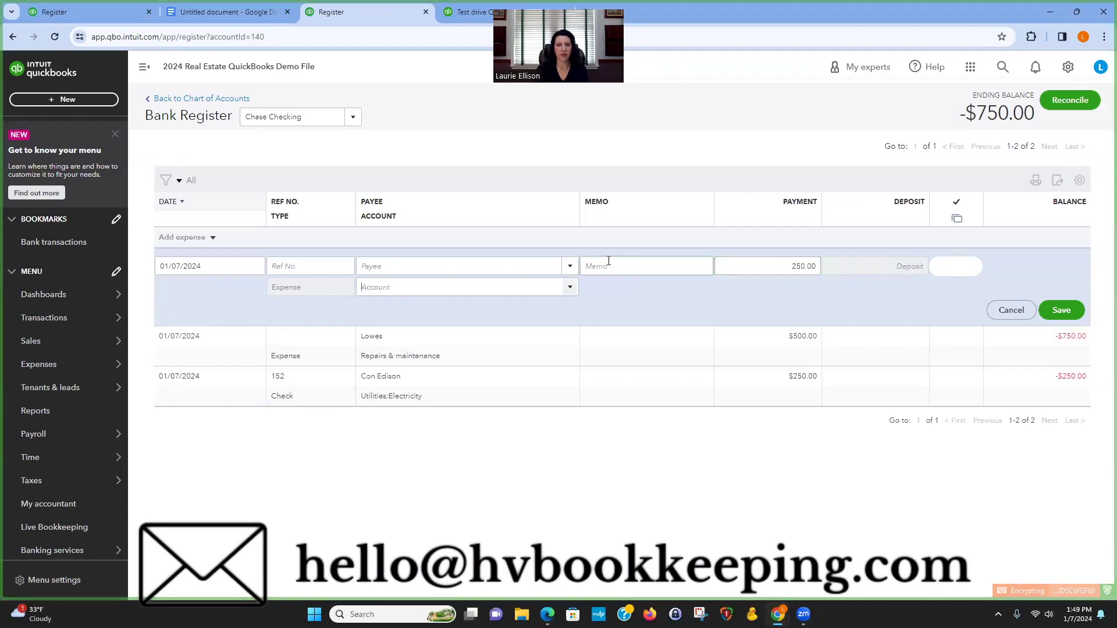
# Create a Bank account named Petty Cash with detail type Cash on hand for the expense, and save both
pyautogui.click(570, 287)
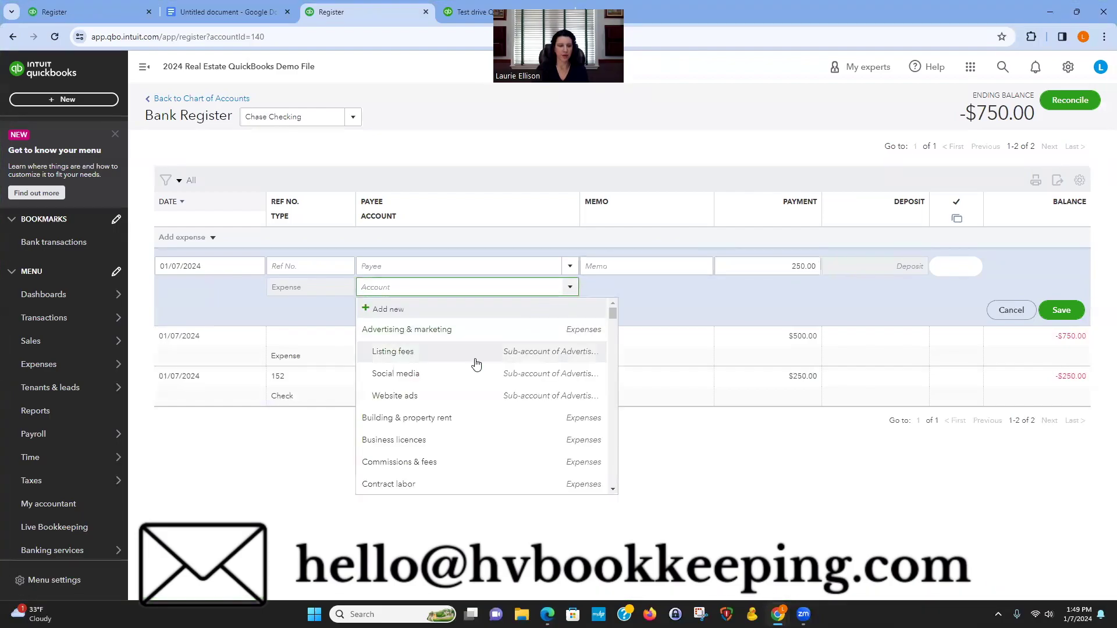
pyautogui.click(406, 309)
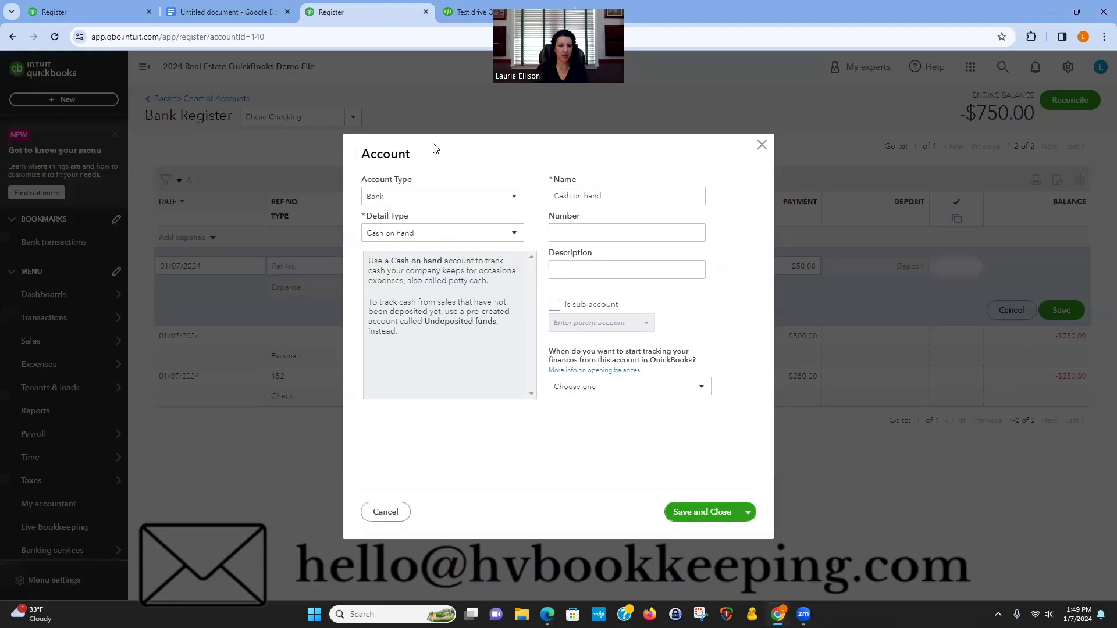
pyautogui.click(624, 187)
pyautogui.press('BackSpace')
pyautogui.press('BackSpace')
pyautogui.press('BackSpace')
pyautogui.press('BackSpace')
pyautogui.press('BackSpace')
pyautogui.press('BackSpace')
pyautogui.press('BackSpace')
pyautogui.press('BackSpace')
pyautogui.write('Petty Cash')
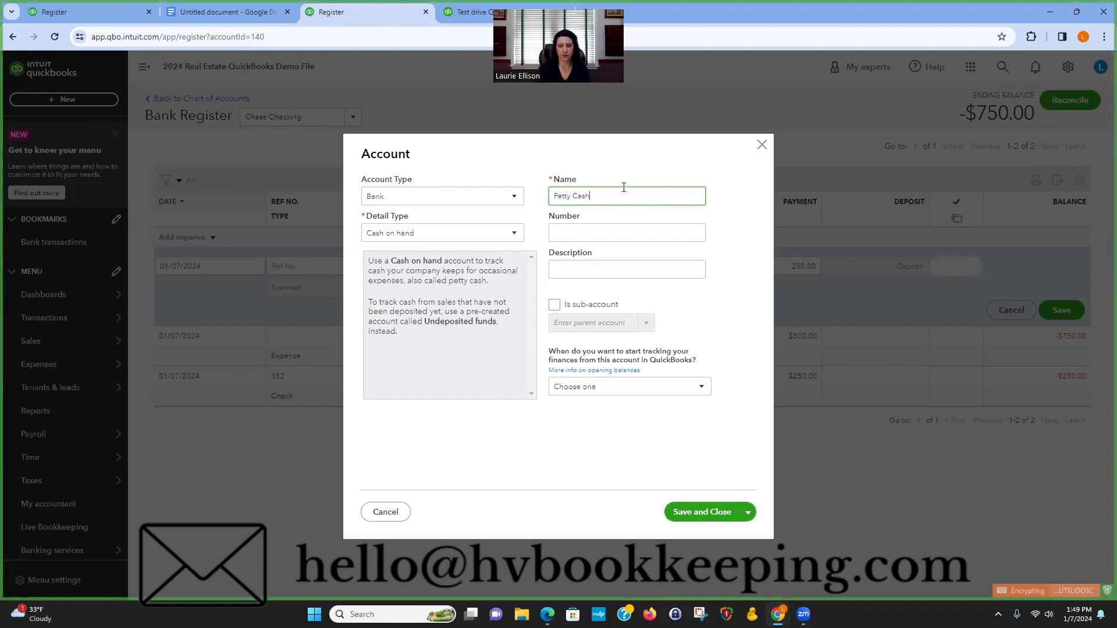
pyautogui.click(703, 513)
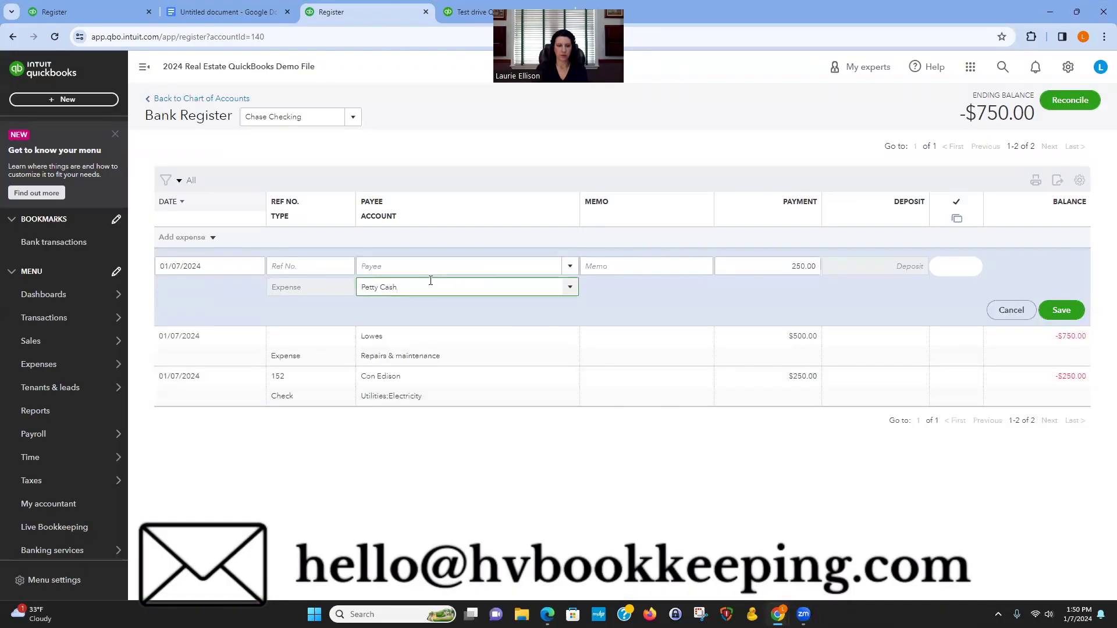
pyautogui.click(1061, 311)
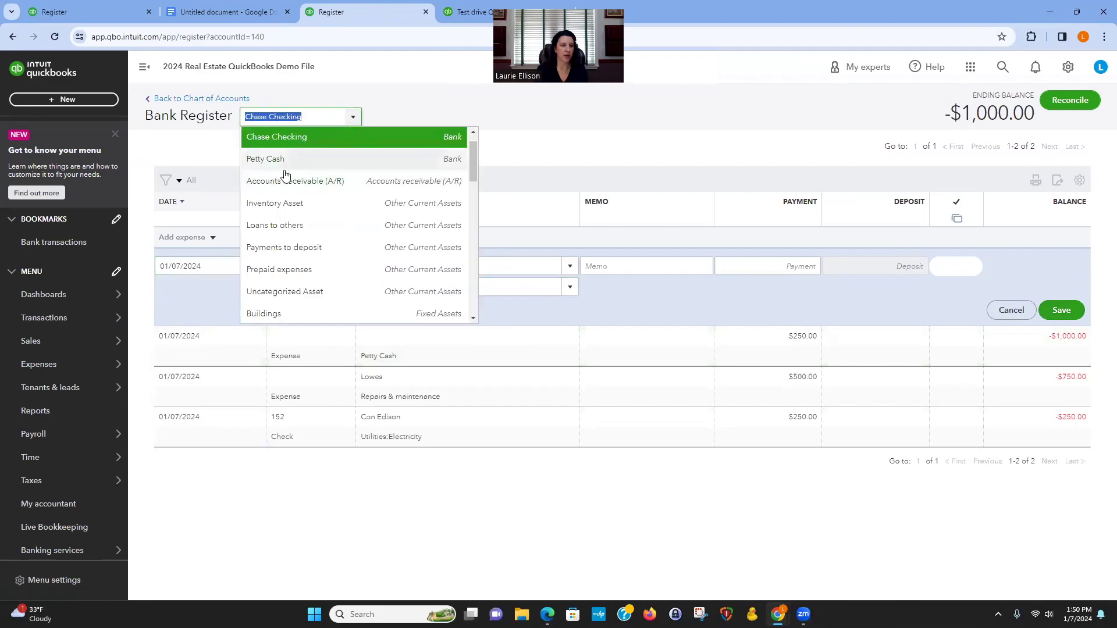
# Switch the bank register to Petty Cash and start a new expense entry
pyautogui.click(272, 158)
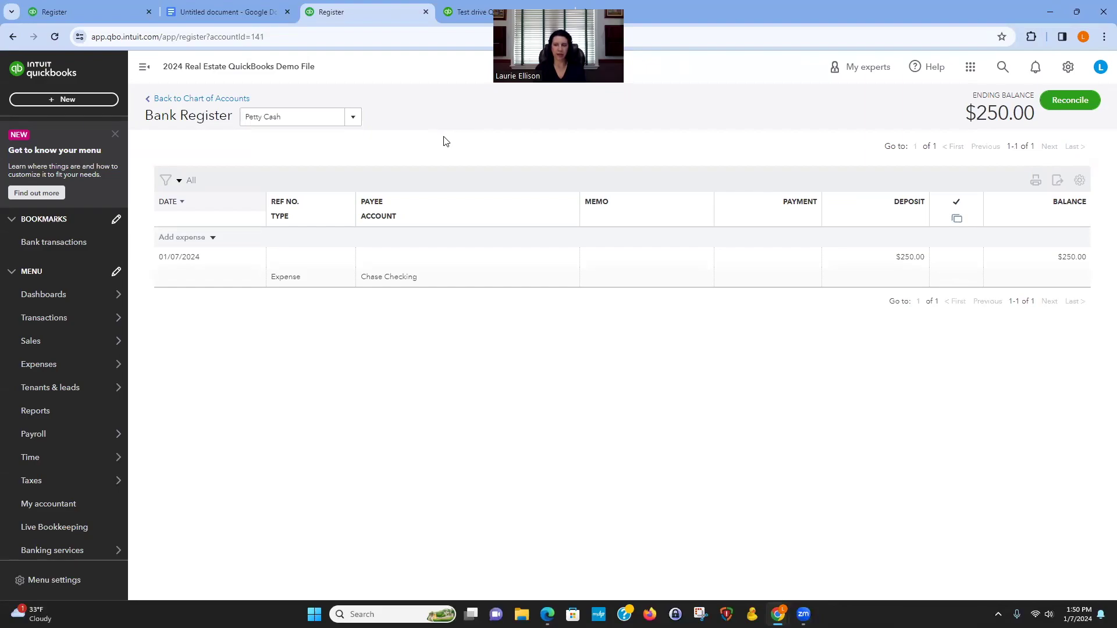
pyautogui.click(213, 237)
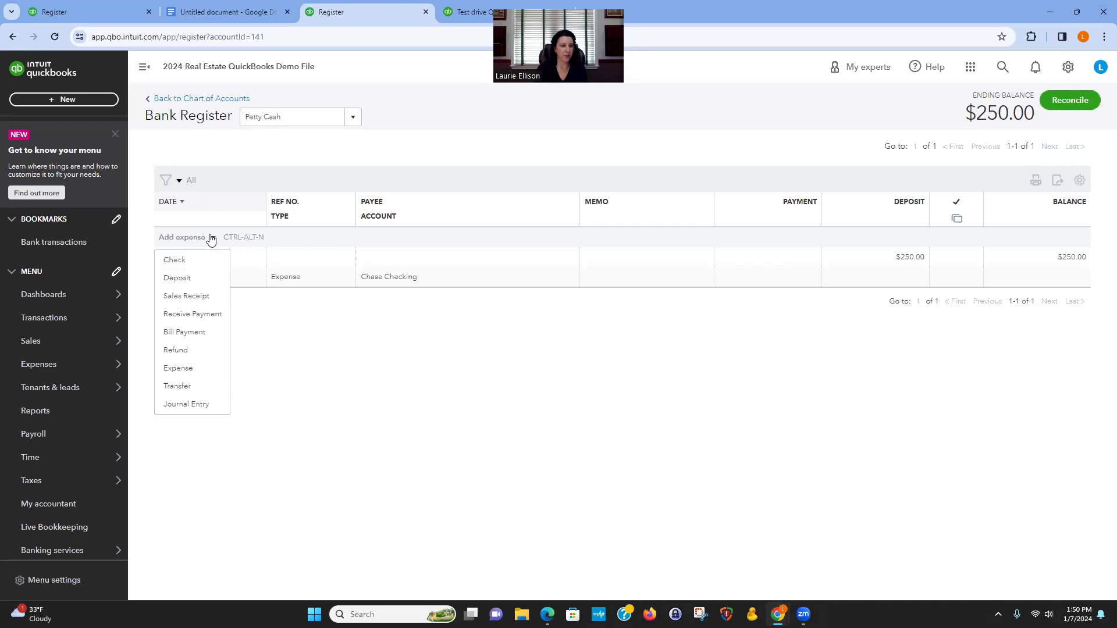
pyautogui.click(185, 367)
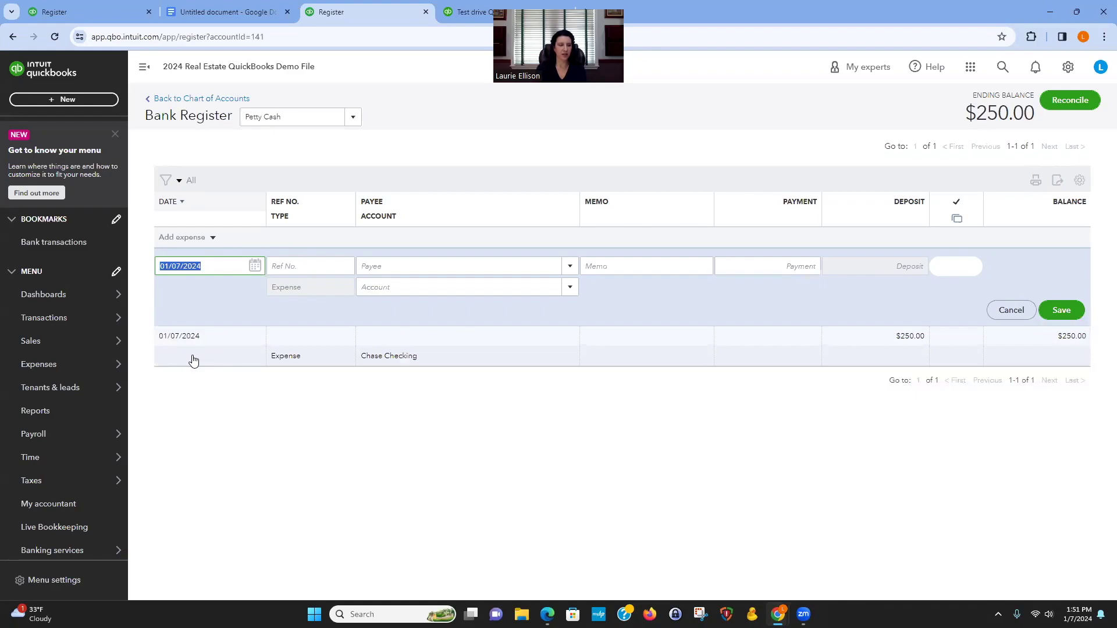
# Add Sunoco as a new vendor and use it as the payee of the Petty Cash expense
pyautogui.press('Tab')
pyautogui.press('Tab')
pyautogui.write('S')
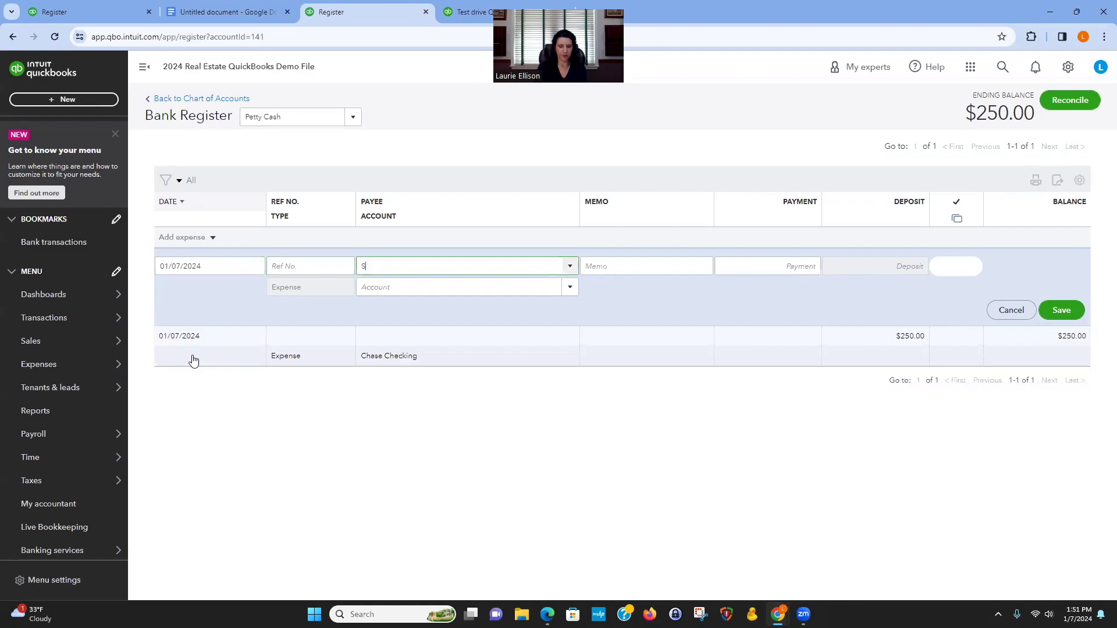
pyautogui.write('uncco')
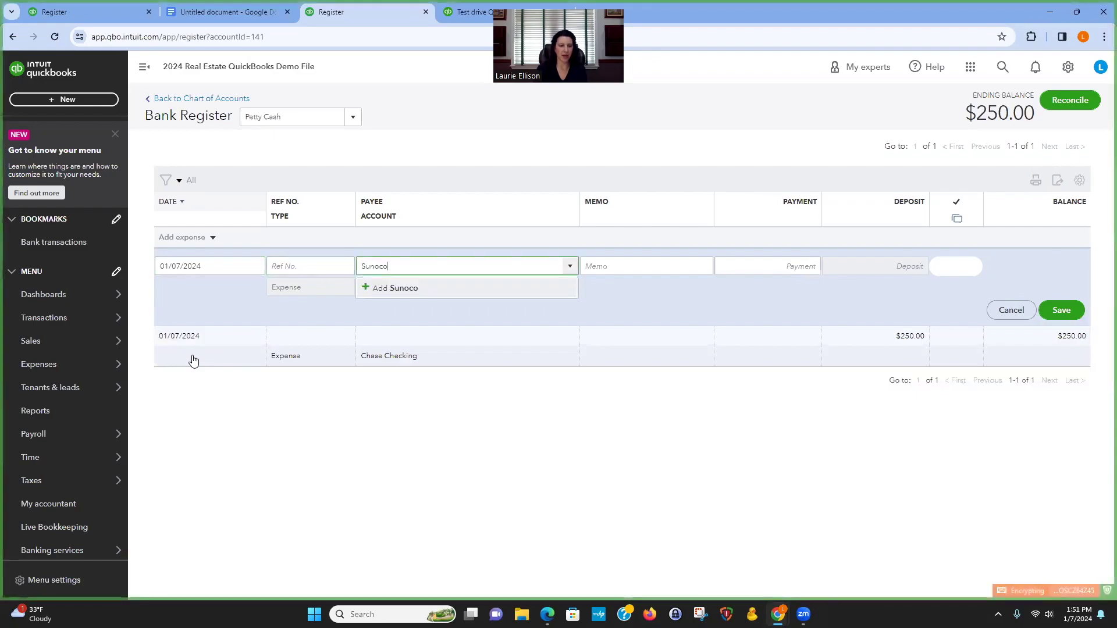
pyautogui.click(389, 289)
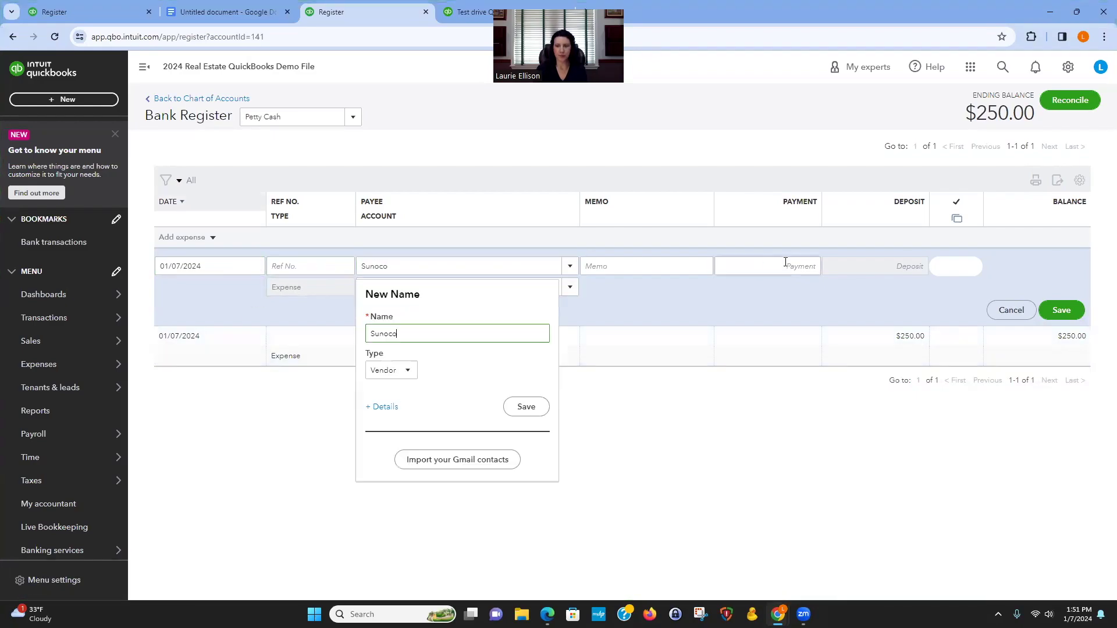
pyautogui.click(525, 407)
# Set the Sunoco payment to 65.00, categorize it as Vehicle gas & fuel under Vehicle expenses, and save the expense
pyautogui.click(803, 267)
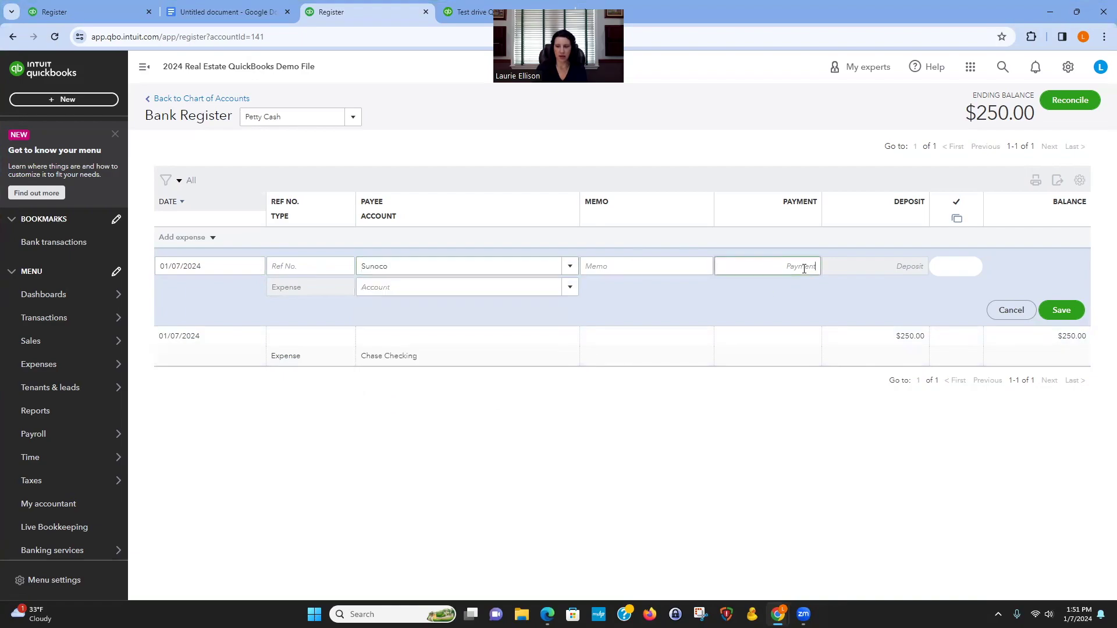
pyautogui.write('65')
pyautogui.press('Tab')
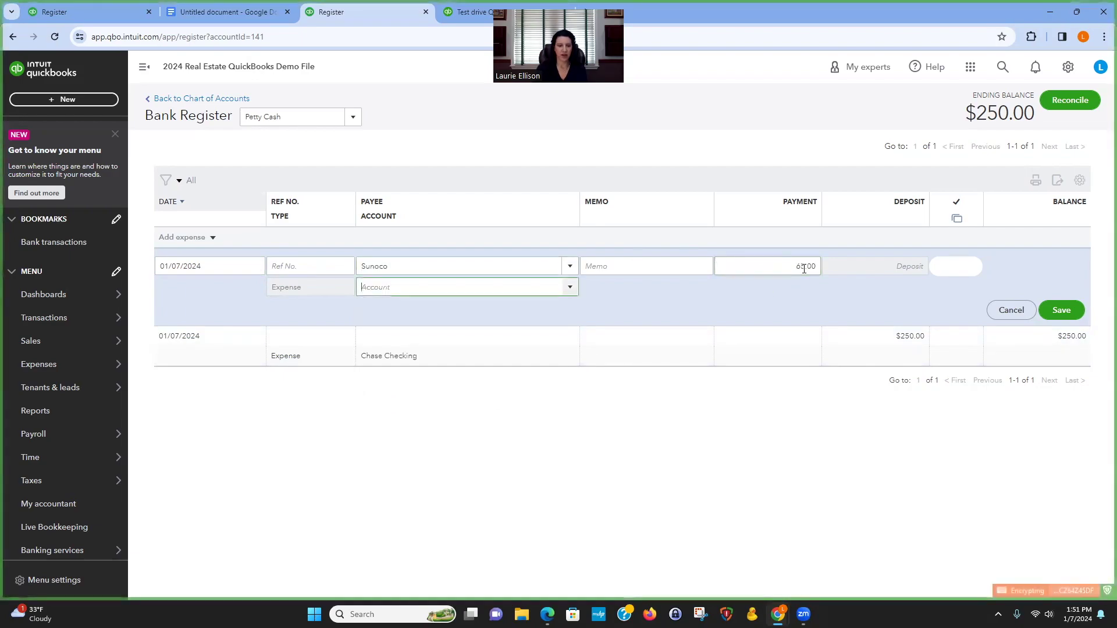
pyautogui.write('auto')
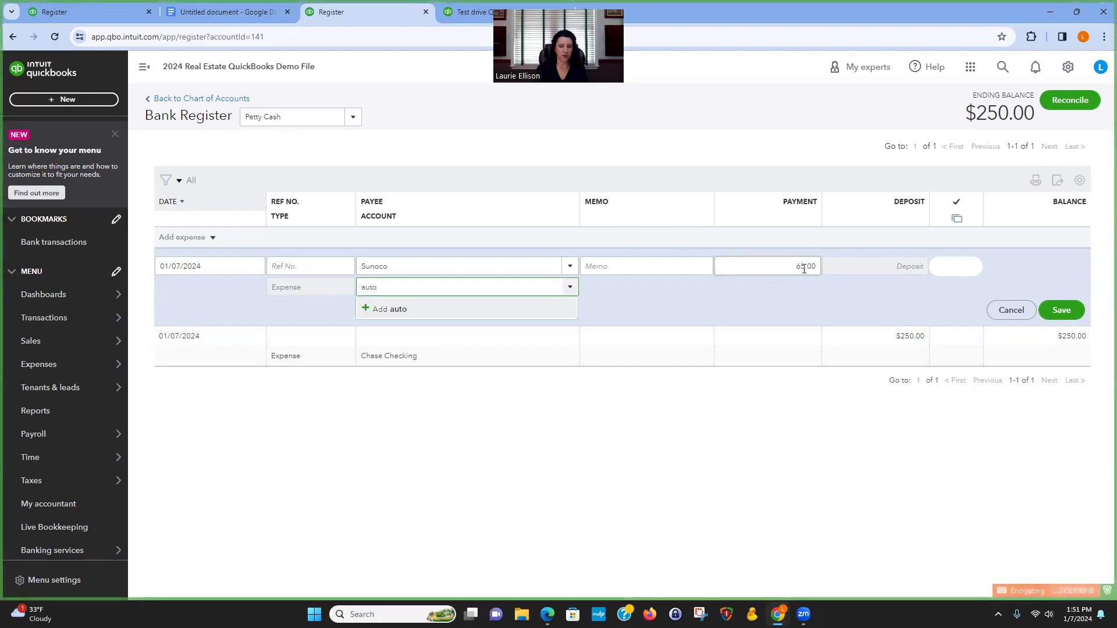
pyautogui.press('BackSpace')
pyautogui.press('BackSpace')
pyautogui.press('BackSpace')
pyautogui.press('BackSpace')
pyautogui.write('Vehicle expenses:Vehicle gas & fuel')
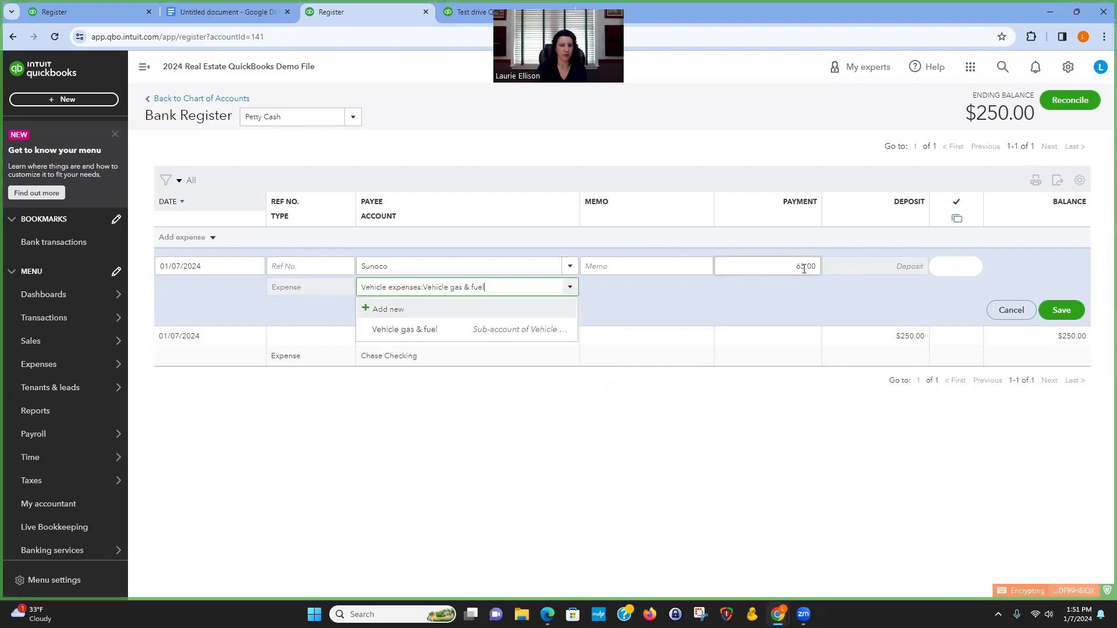
pyautogui.click(510, 329)
pyautogui.click(1061, 311)
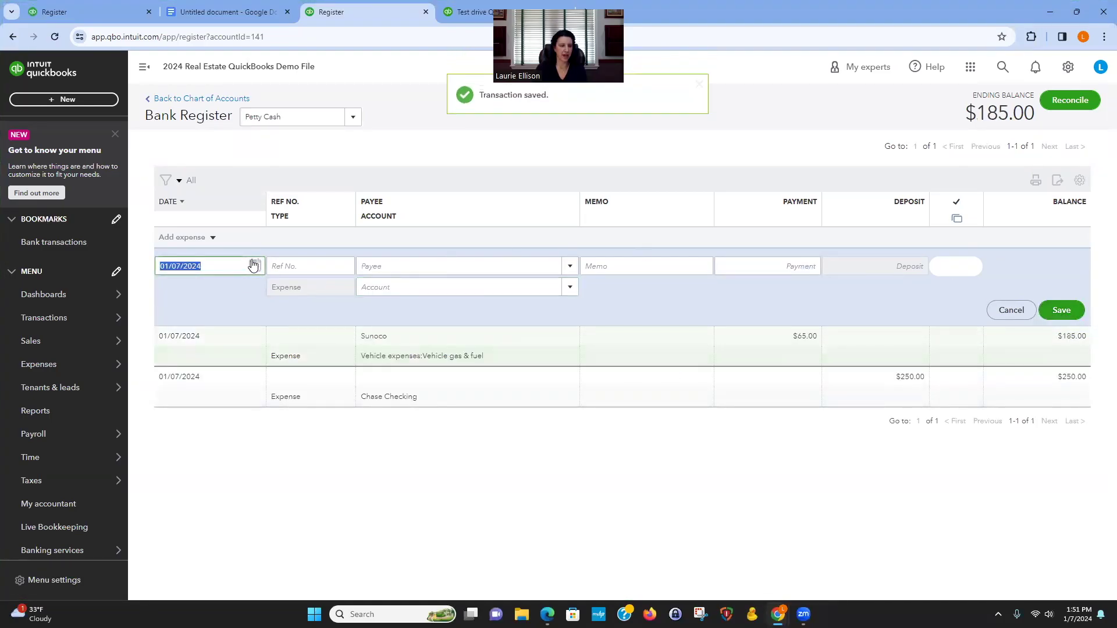
# Date the next Petty Cash expense 01/05/2024 and add Home Depot as a new vendor for its payee
pyautogui.write('1/5/24')
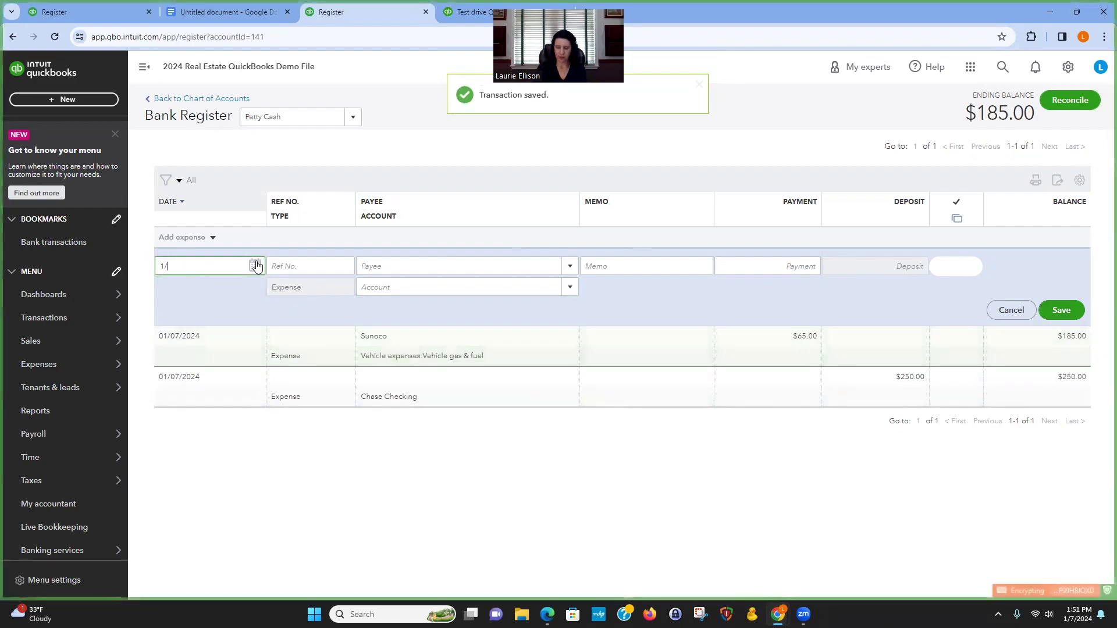
pyautogui.press('Tab')
pyautogui.press('Tab')
pyautogui.write('Home Depot')
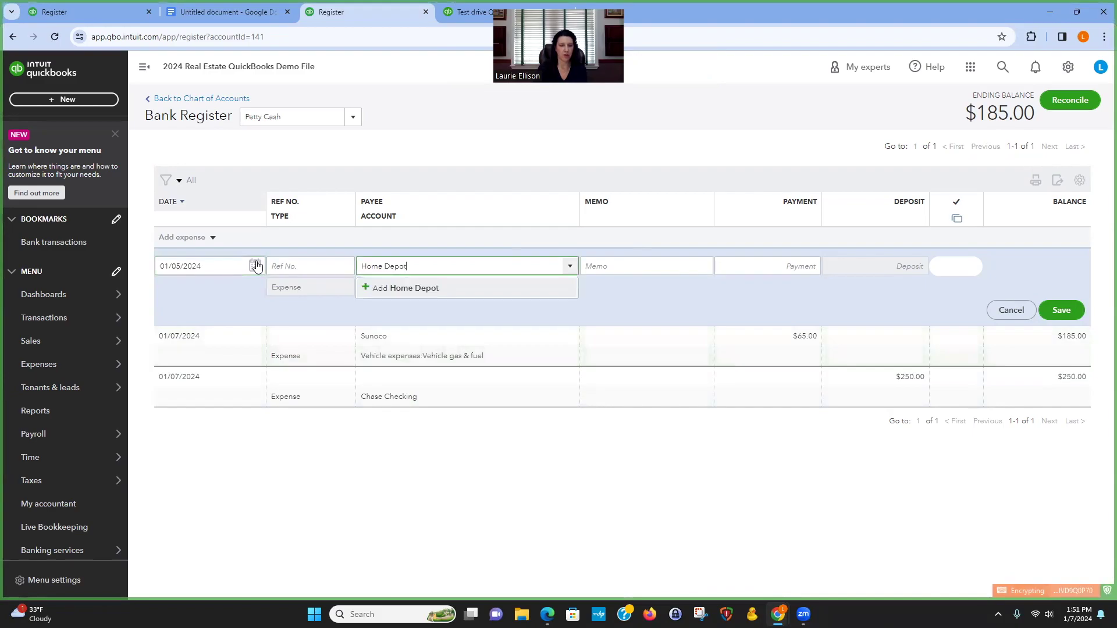
pyautogui.click(397, 289)
pyautogui.click(526, 406)
# Set the Home Depot payment to 85.22, categorize it as Repairs & maintenance in the Expenses group, and save the expense
pyautogui.click(756, 267)
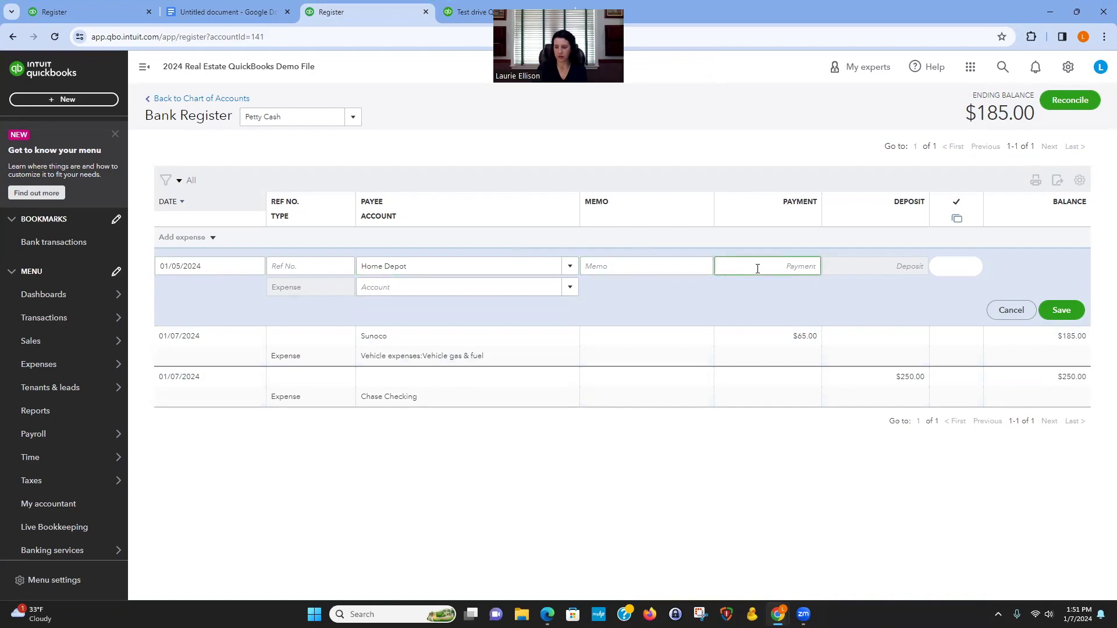
pyautogui.write('85.22')
pyautogui.press('Tab')
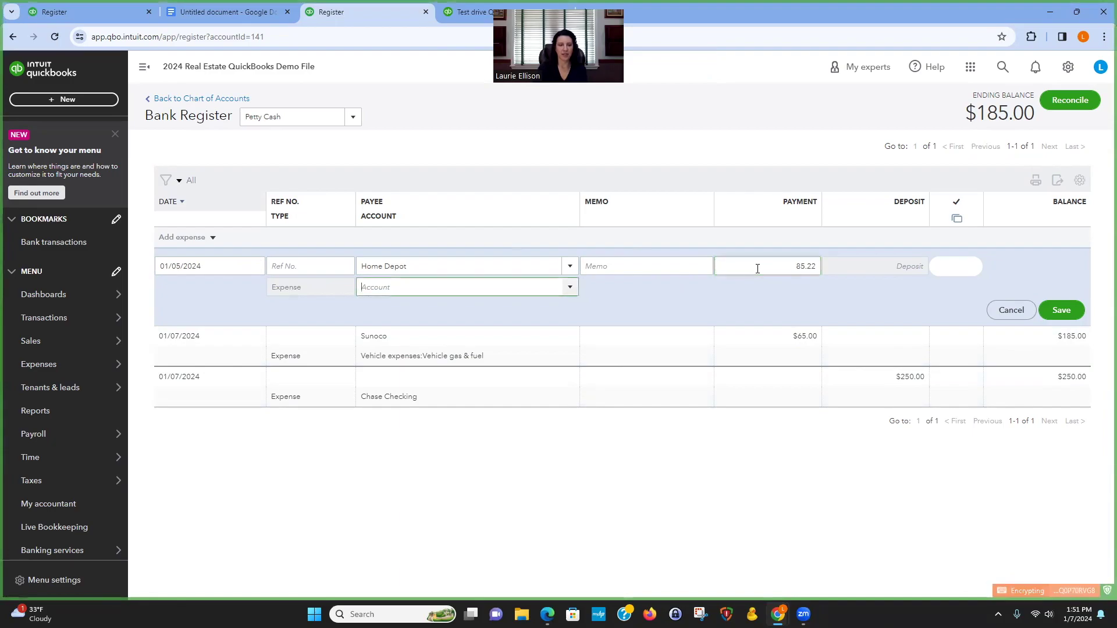
pyautogui.write('repai')
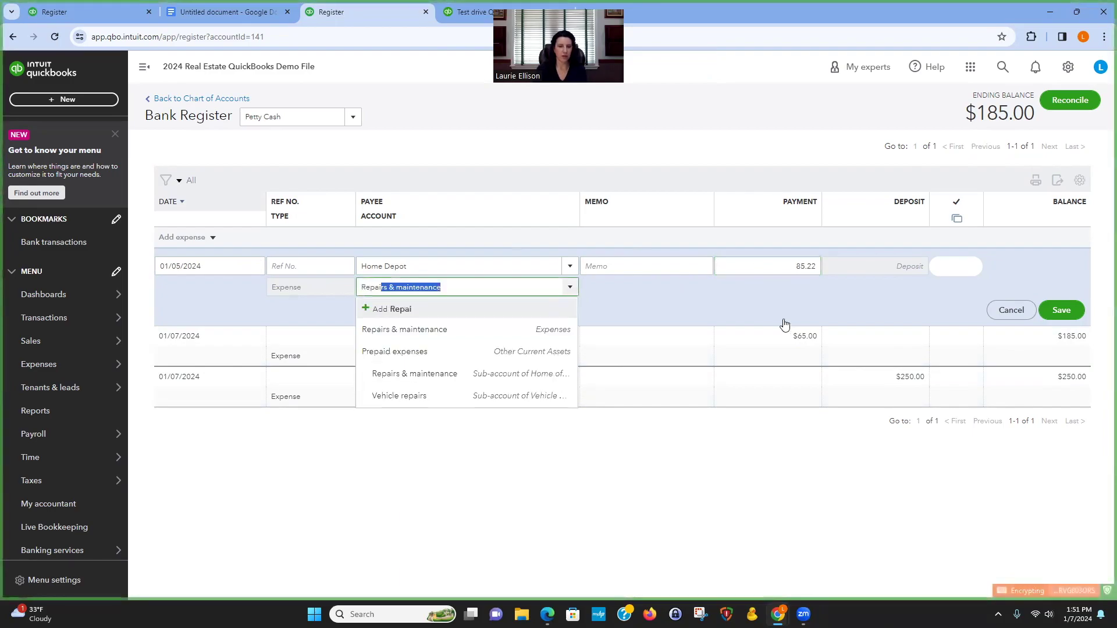
pyautogui.click(504, 338)
pyautogui.click(1068, 312)
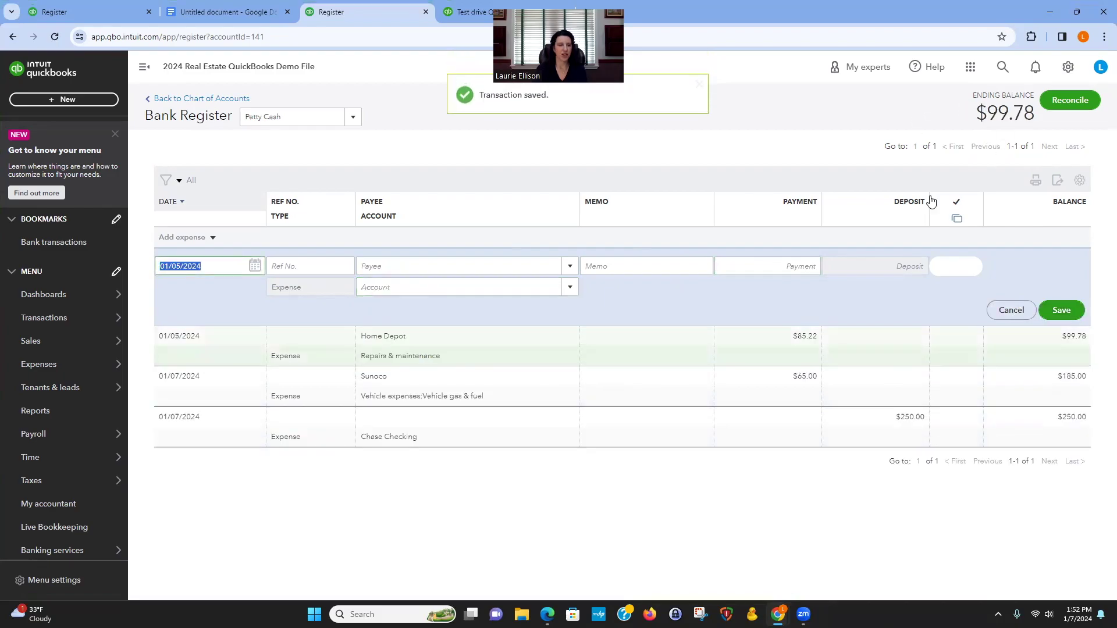
# Date the next Petty Cash expense 01/06/2024 and add Staples as a new vendor for its payee
pyautogui.write('1/6/24')
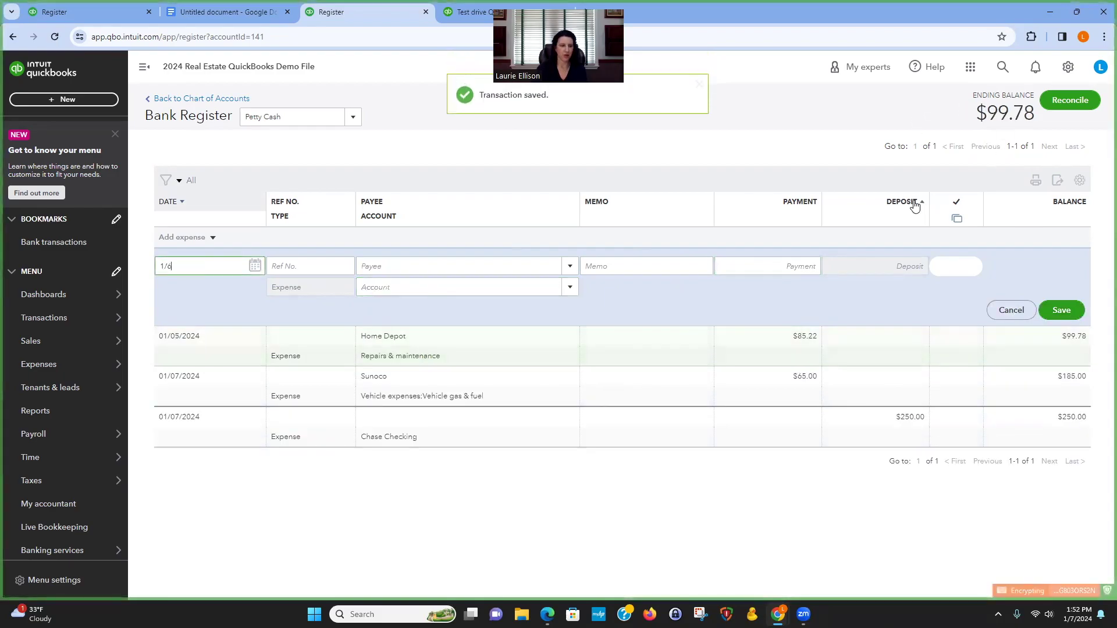
pyautogui.press('Tab')
pyautogui.press('Tab')
pyautogui.write('Staples')
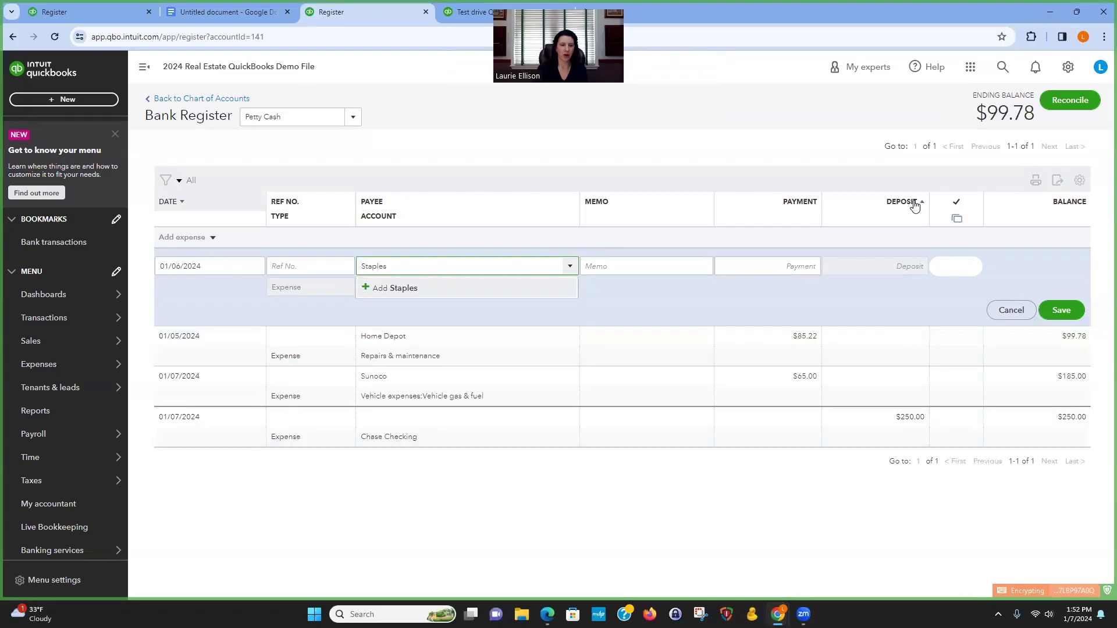
pyautogui.click(498, 291)
pyautogui.click(523, 408)
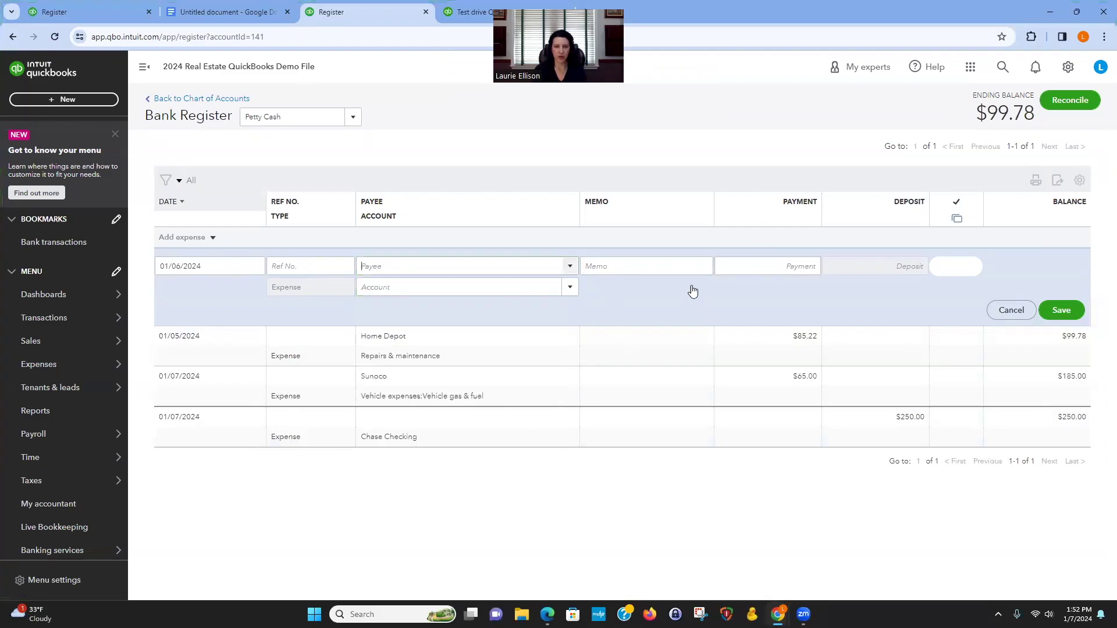
# Set the Staples payment to 65.00, categorize it as Advertising & marketing, and save the expense
pyautogui.click(775, 266)
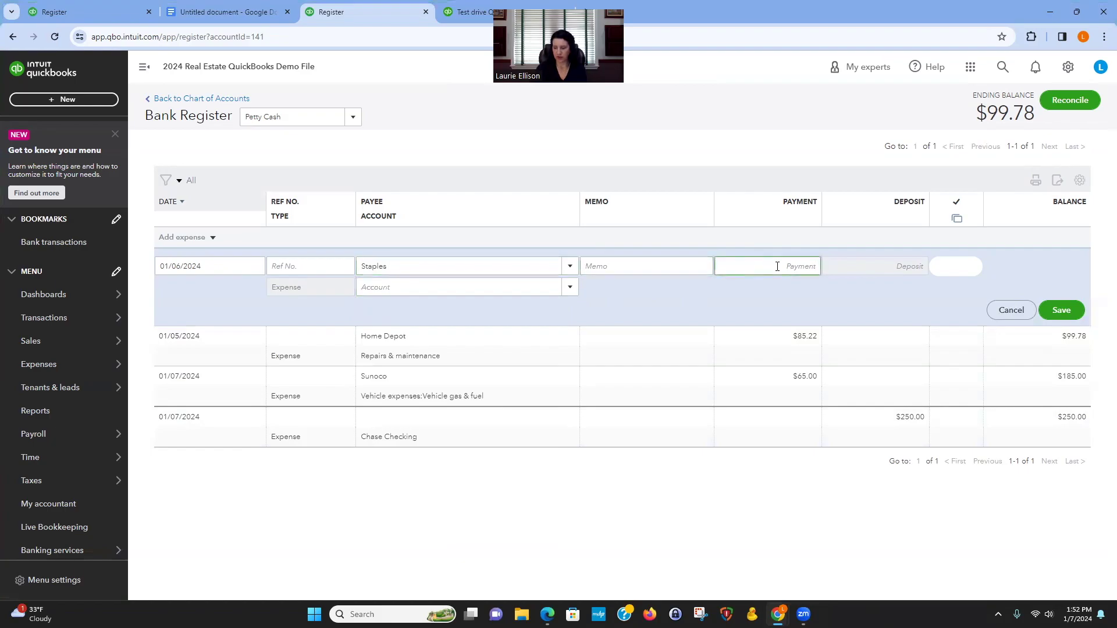
pyautogui.write('65.00')
pyautogui.press('Tab')
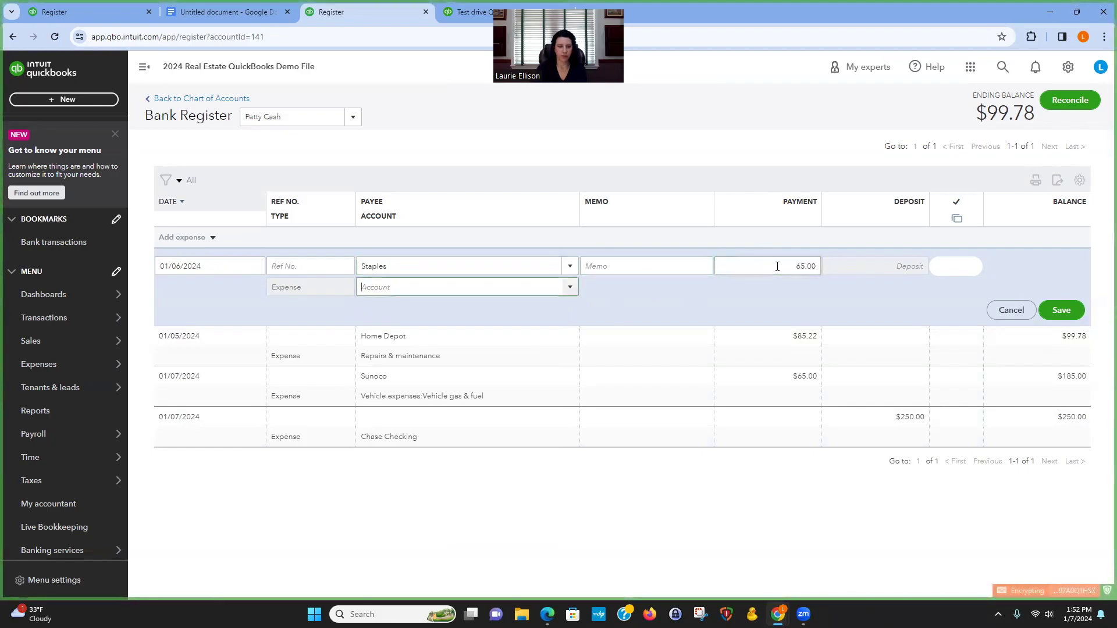
pyautogui.write('adv')
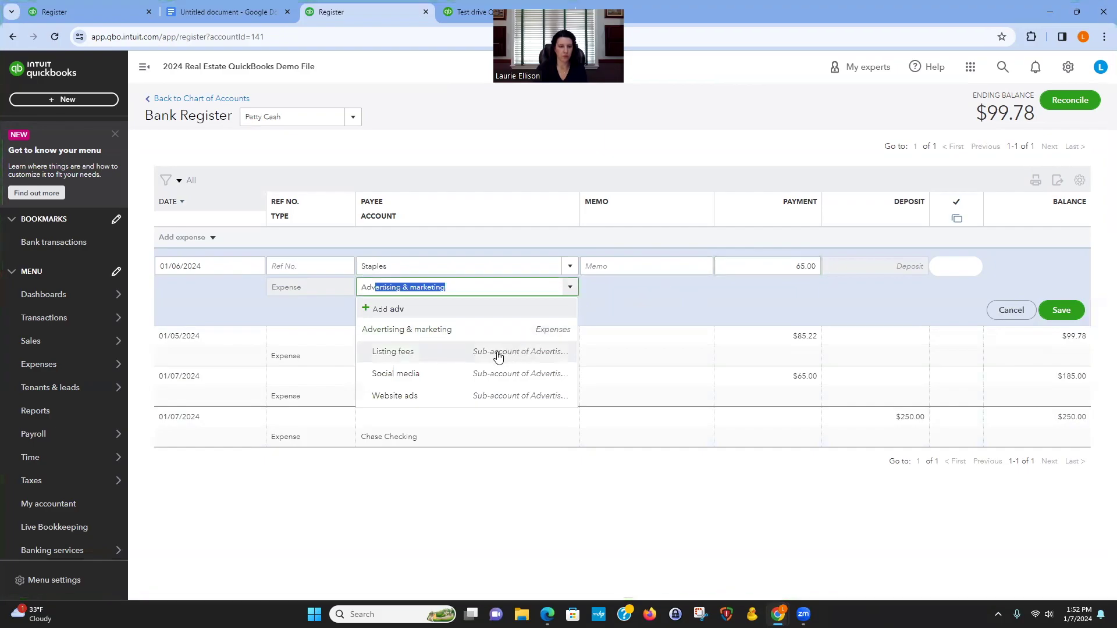
pyautogui.click(494, 330)
pyautogui.click(1063, 311)
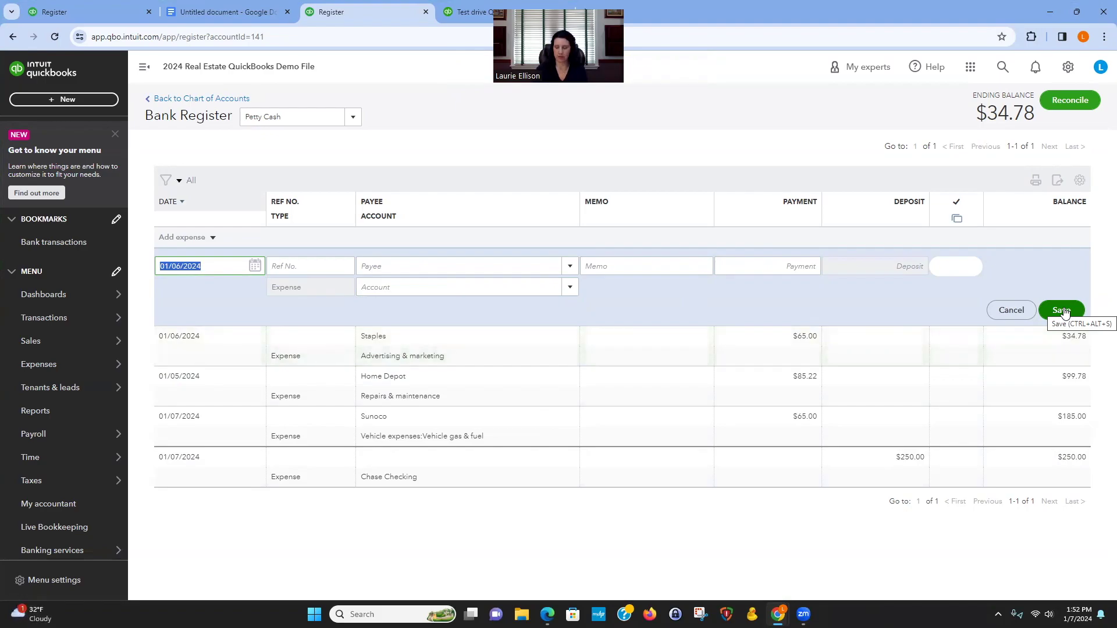
# Record and save a Petty Cash expense dated 01/31/2024 for 34.78 to Owner draws, without a payee
pyautogui.write('1/31/24')
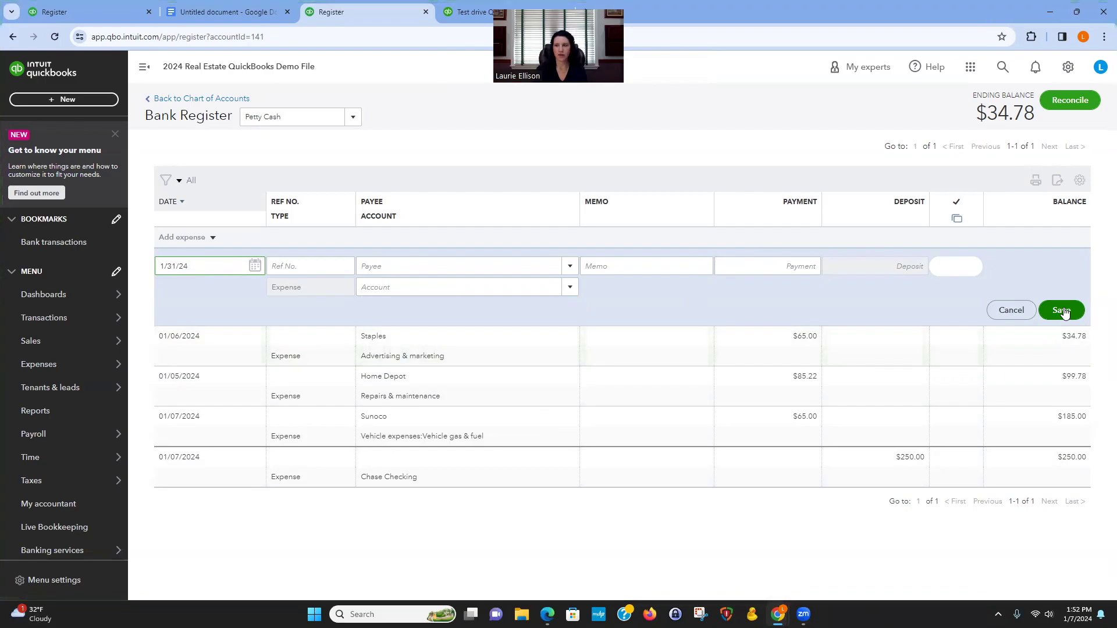
pyautogui.press('Tab')
pyautogui.press('Tab')
pyautogui.press('Tab')
pyautogui.press('Tab')
pyautogui.write('34.78')
pyautogui.press('Tab')
pyautogui.write('di')
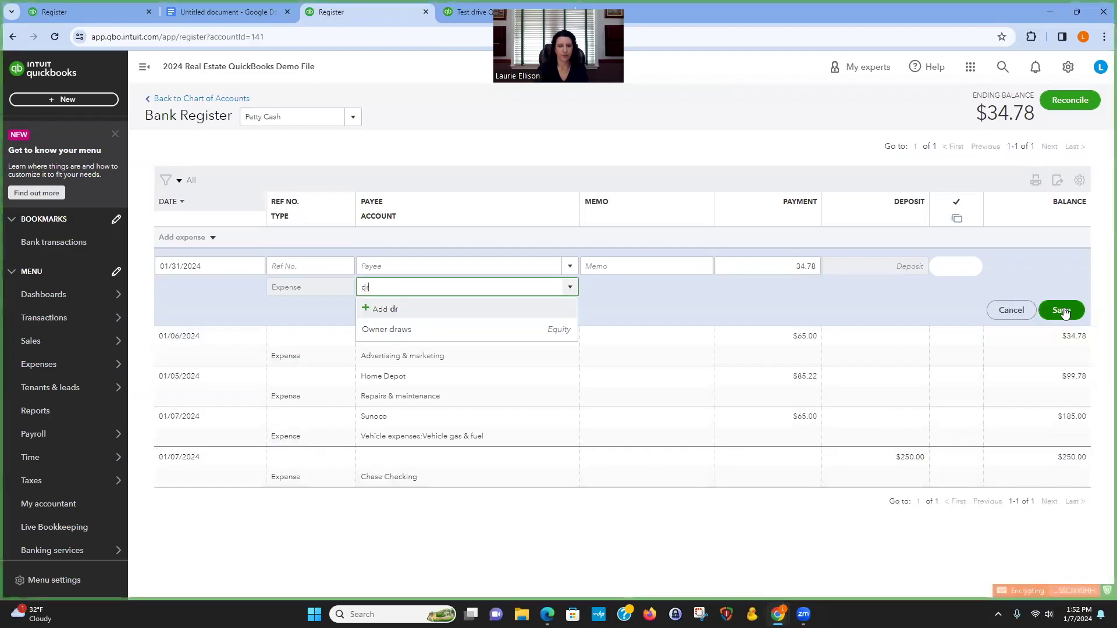
pyautogui.click(529, 329)
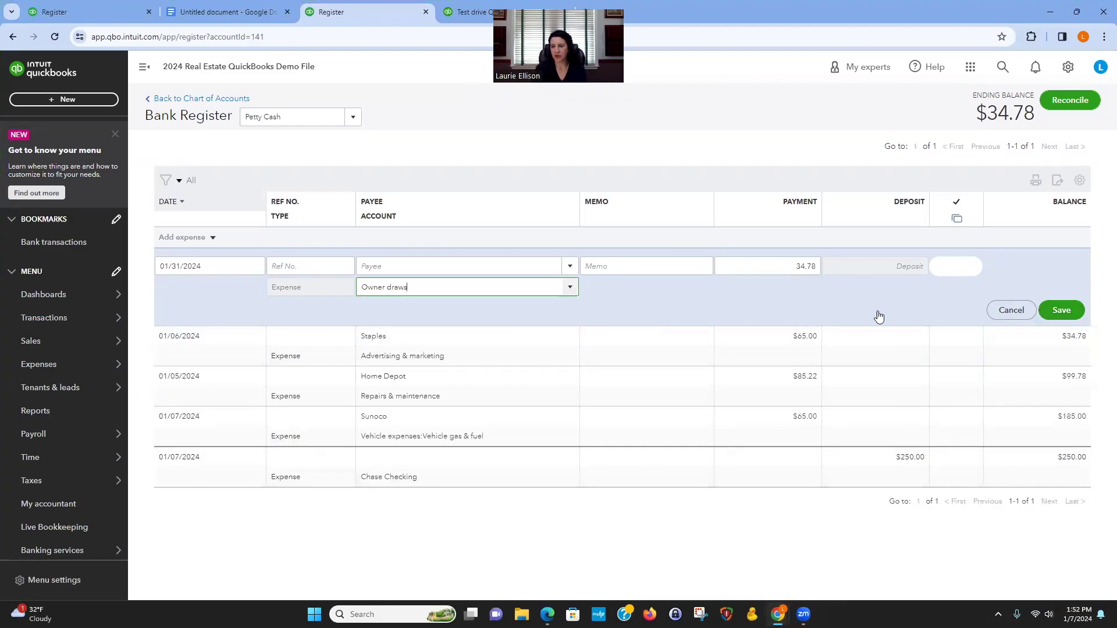
pyautogui.click(1058, 311)
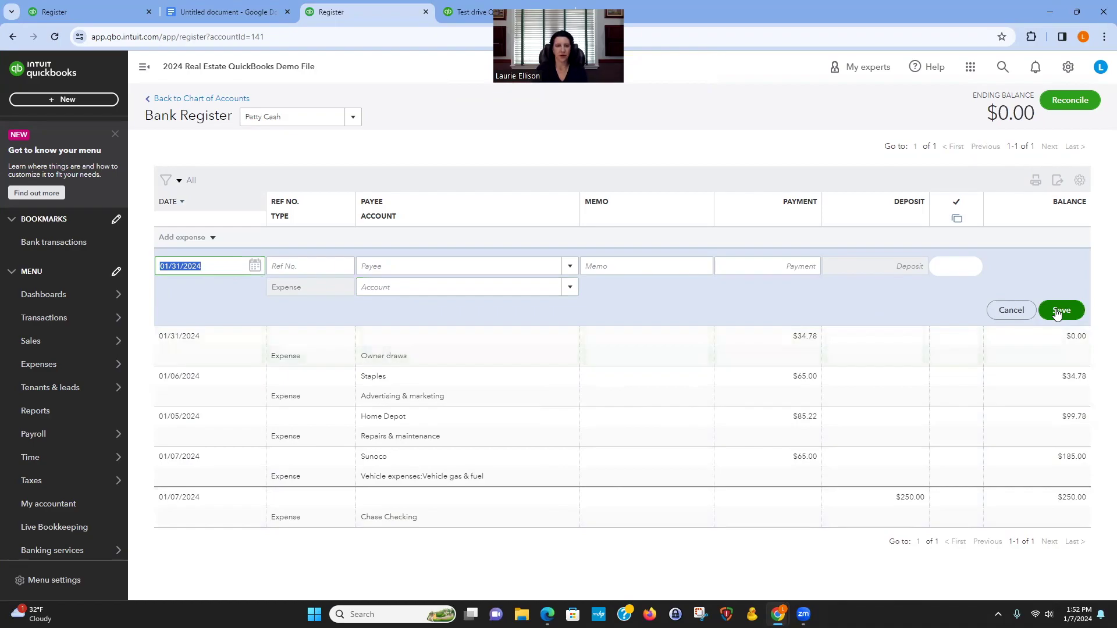
# Switch the bank register to Chase Checking and start a new expense entry
pyautogui.click(353, 118)
pyautogui.scroll(1, 336, 174)
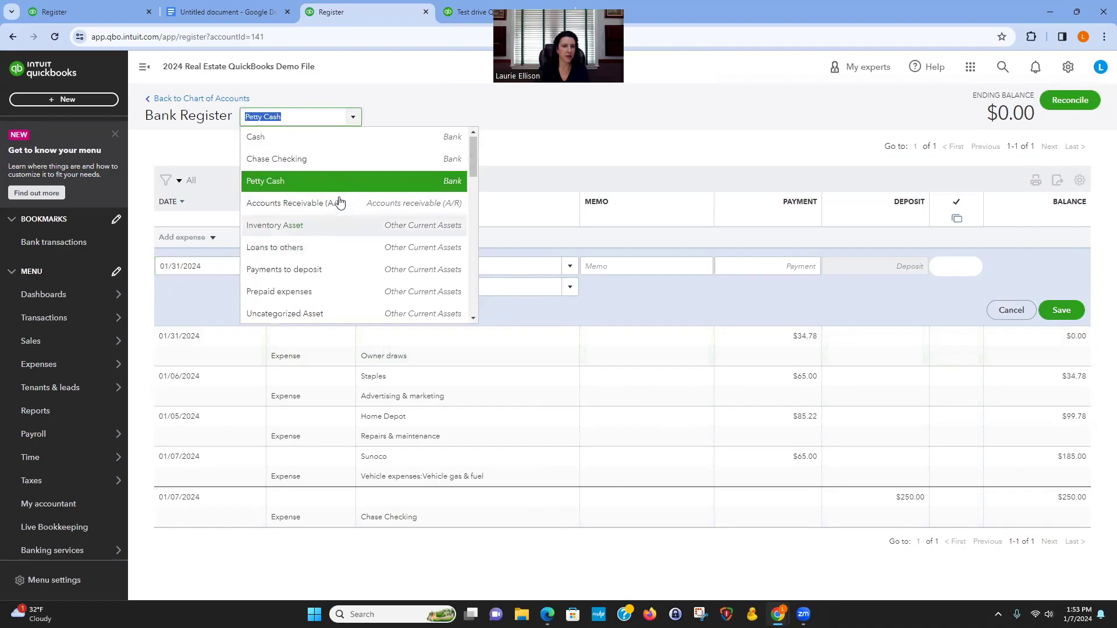
pyautogui.click(267, 156)
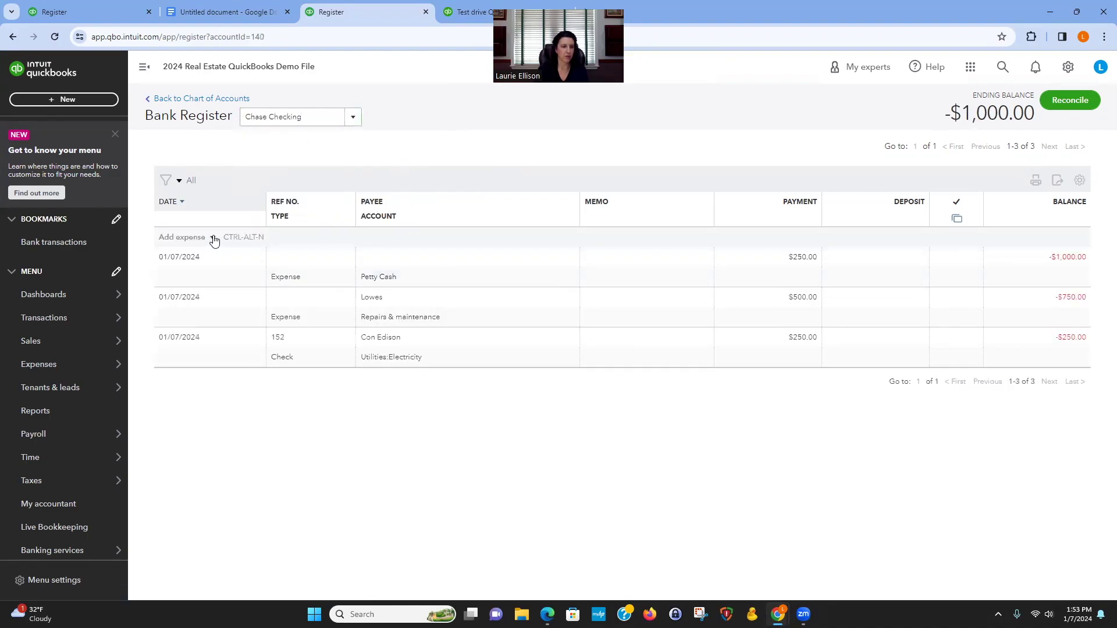
pyautogui.click(213, 238)
pyautogui.click(177, 366)
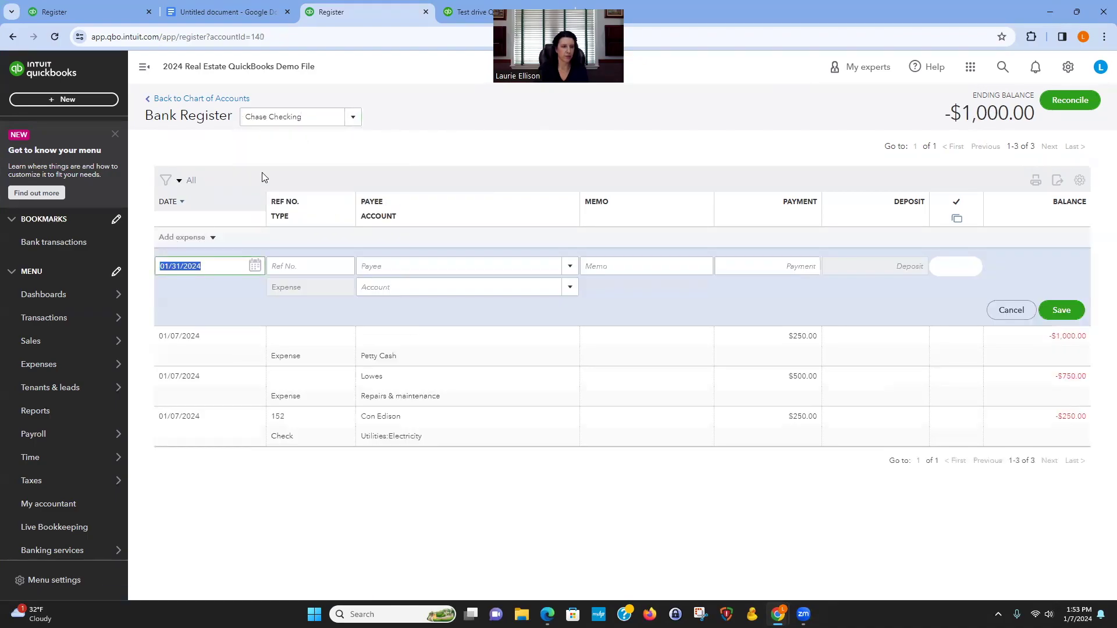
# Record and save a Chase Checking expense dated 02/01/2024 for 300.00 to the Petty Cash account, without a payee
pyautogui.write('02/01')
pyautogui.press('Tab')
pyautogui.press('Tab')
pyautogui.press('Tab')
pyautogui.press('Tab')
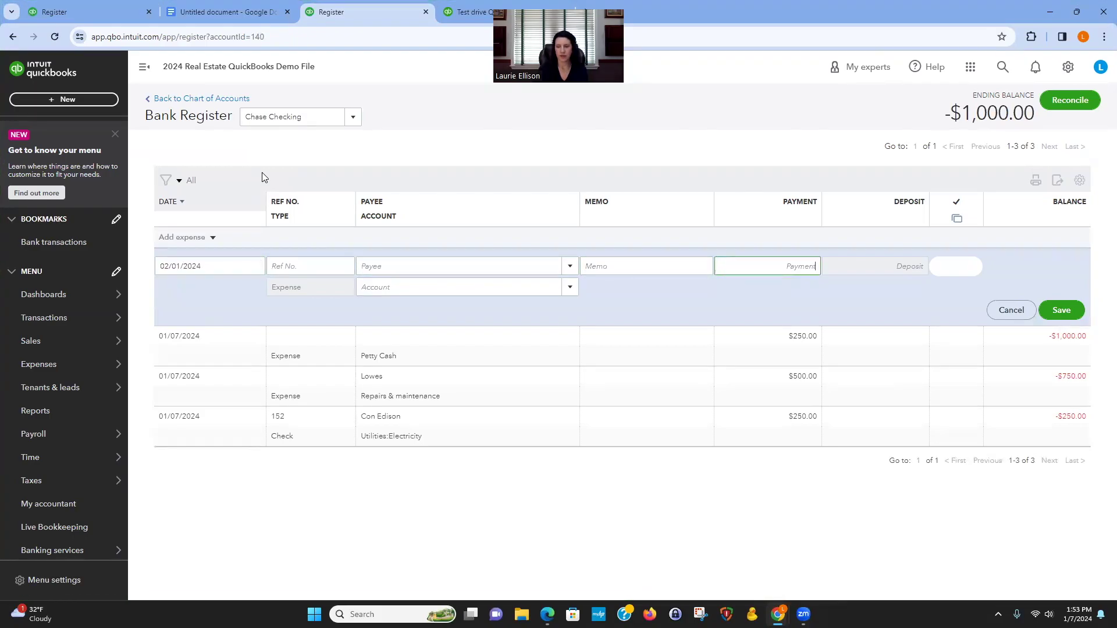
pyautogui.write('300.00')
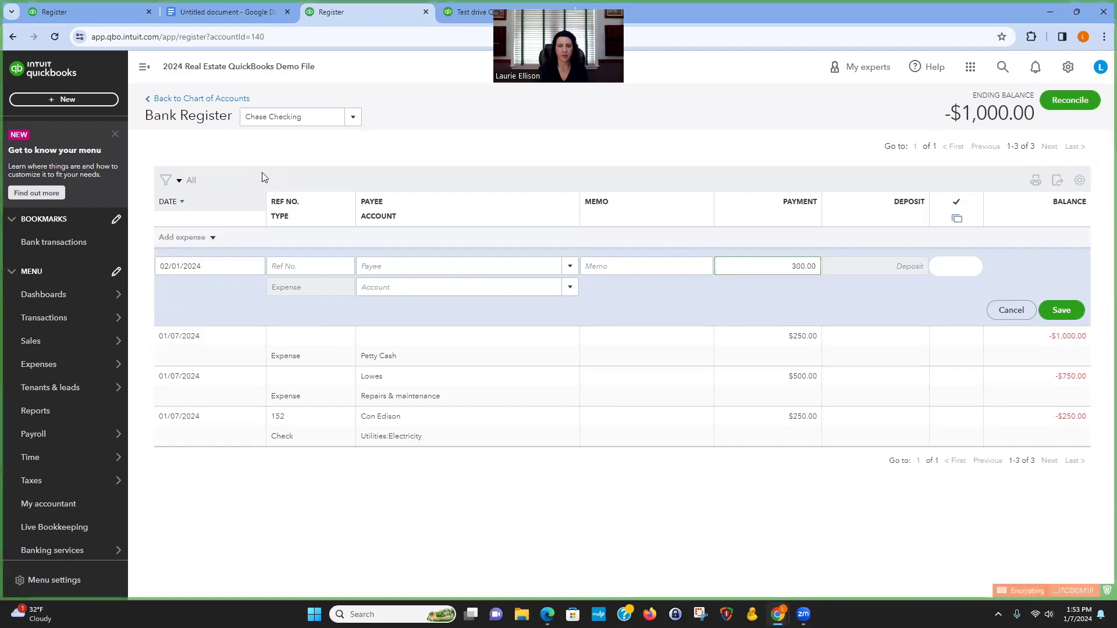
pyautogui.press('Tab')
pyautogui.write('Pett')
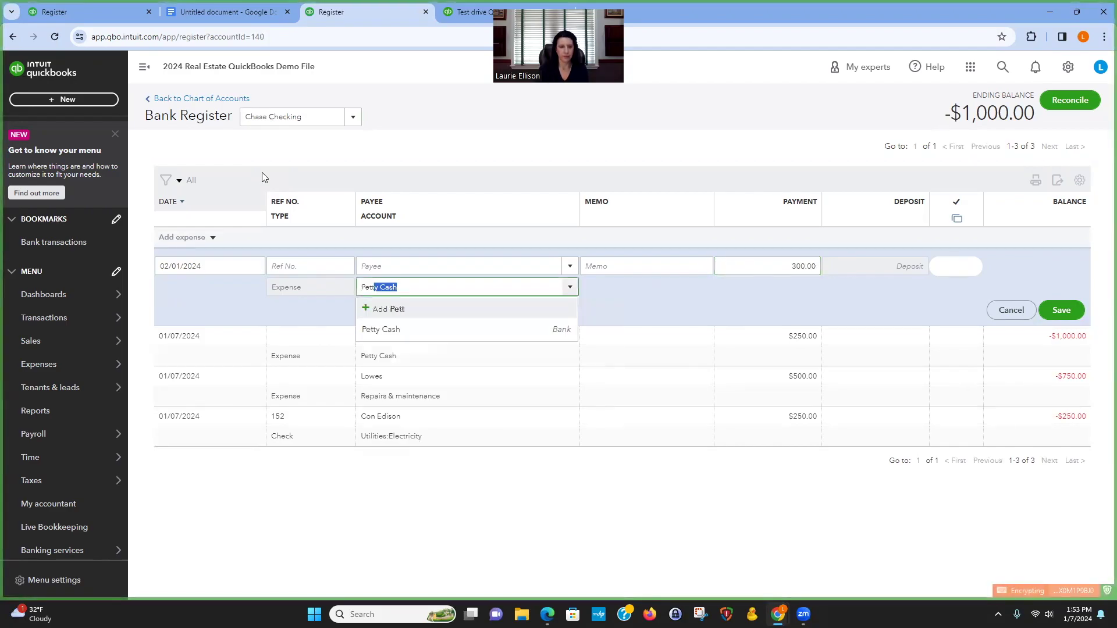
pyautogui.click(434, 329)
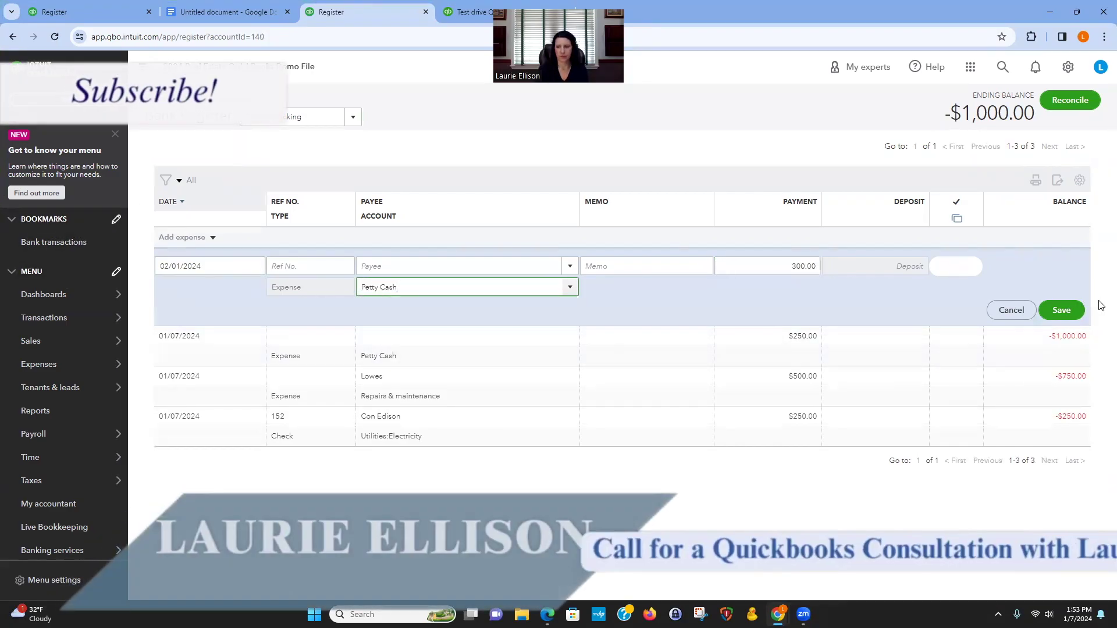
pyautogui.click(1068, 310)
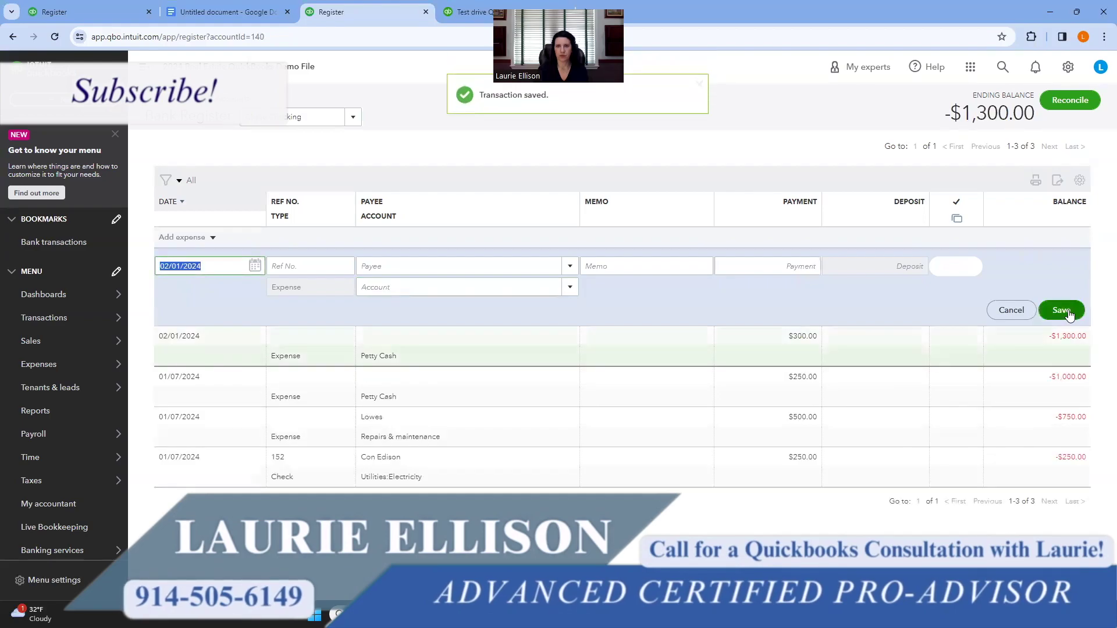
# Switch the bank register to Petty Cash and start a new expense with Best Buy added as a new vendor for its payee
pyautogui.click(353, 120)
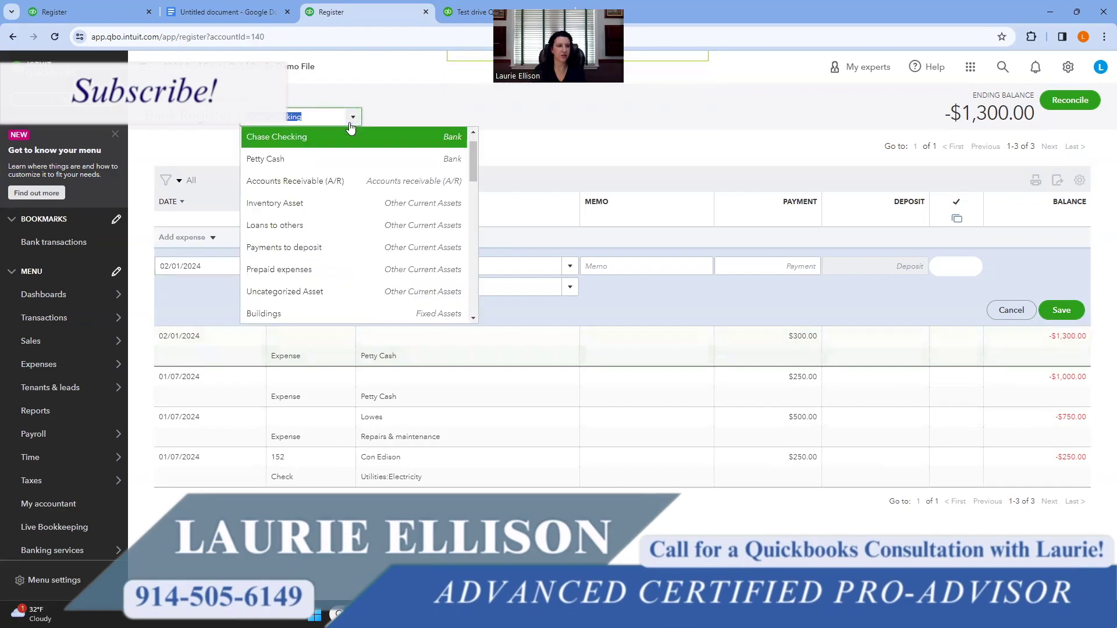
pyautogui.click(323, 161)
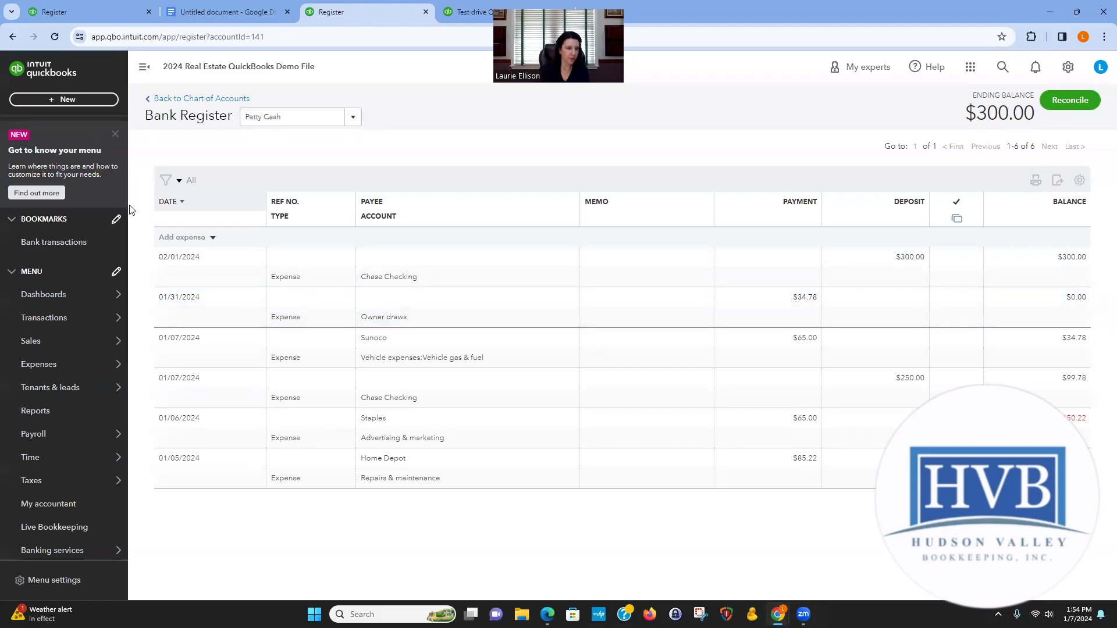
pyautogui.click(195, 237)
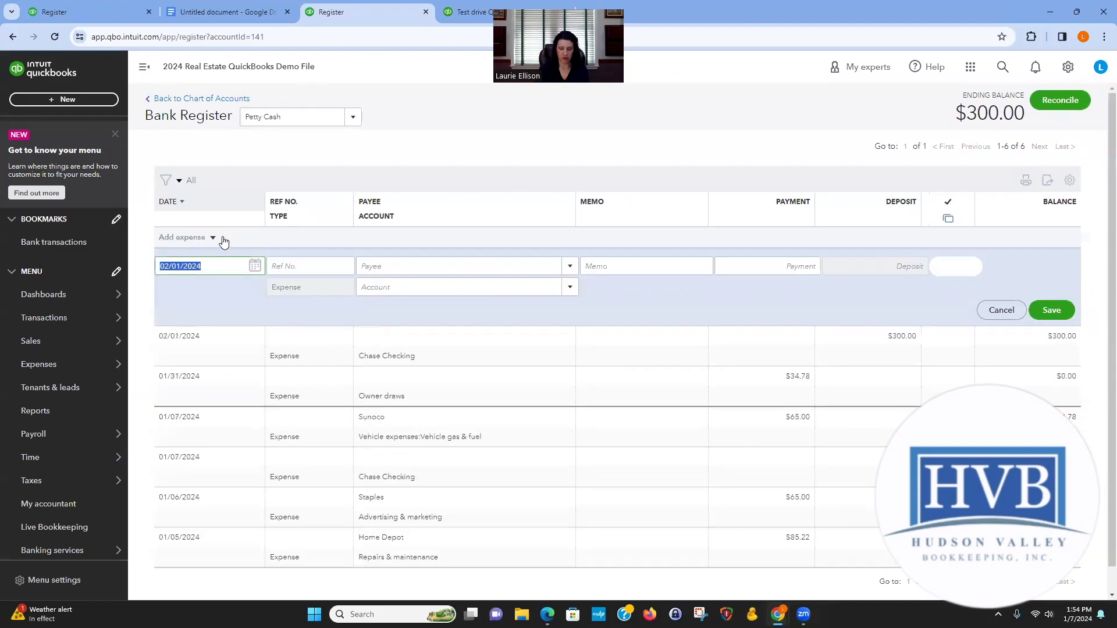
pyautogui.press('Tab')
pyautogui.press('Tab')
pyautogui.write('Be')
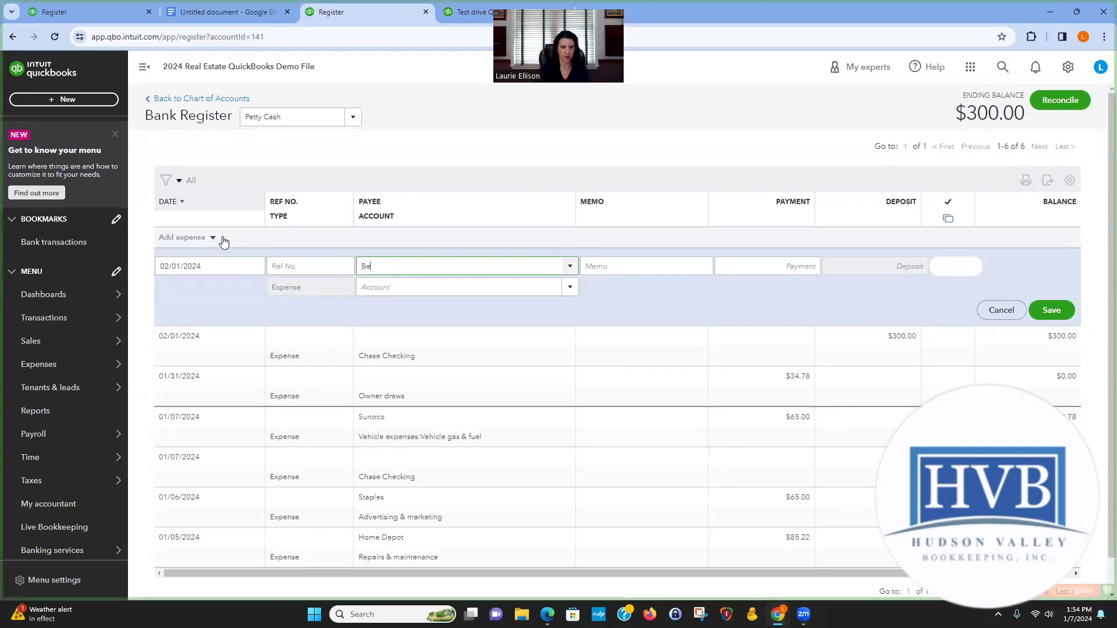
pyautogui.write('st Buy')
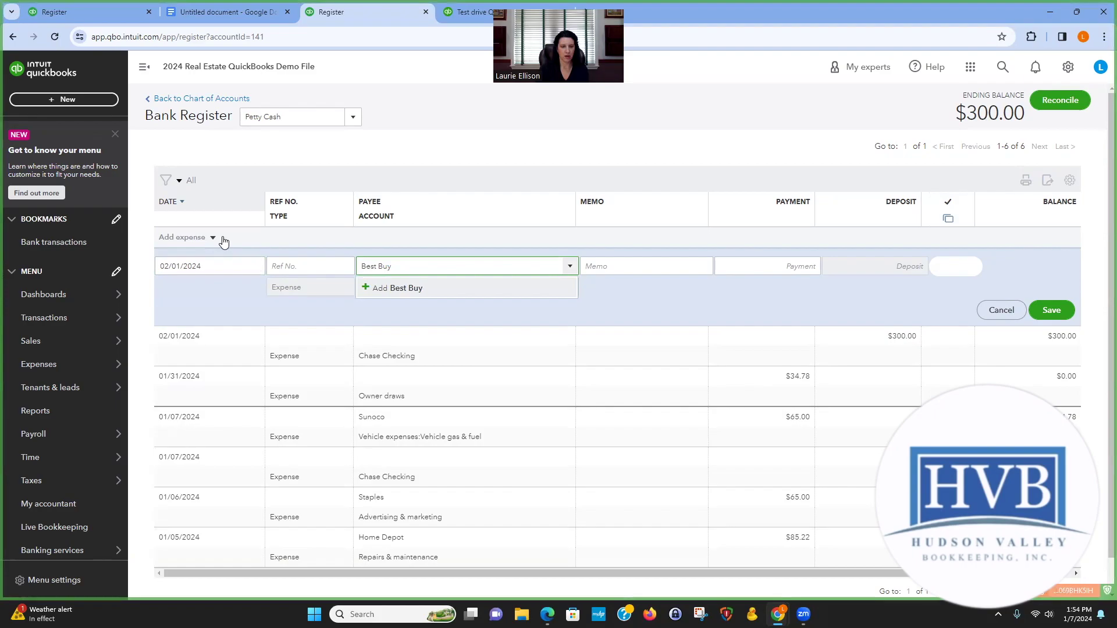
pyautogui.click(399, 289)
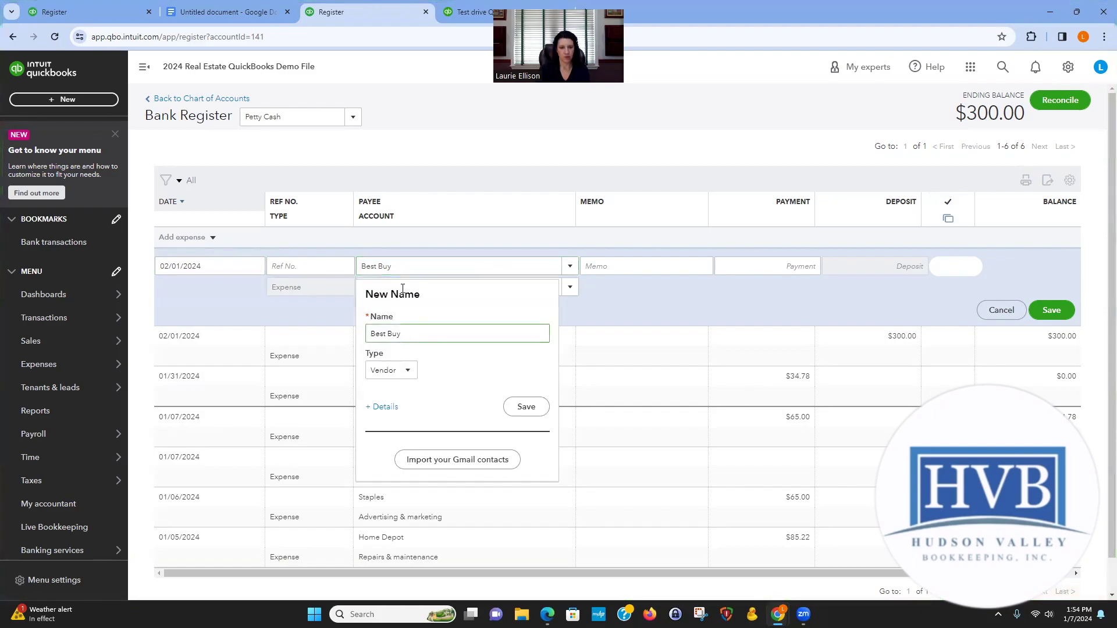
pyautogui.click(526, 407)
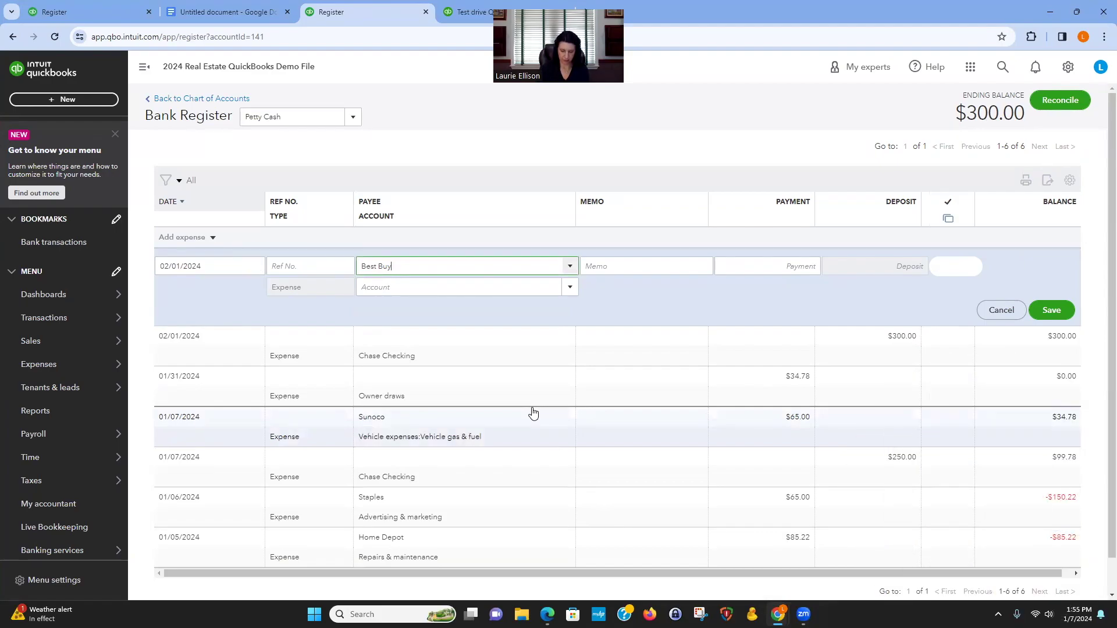
# Set the Best Buy payment to 794.69, categorize it as Long-term office equipment:Computers & tablets, and save the expense
pyautogui.click(798, 264)
pyautogui.write('794.69')
pyautogui.click(442, 285)
pyautogui.write('com')
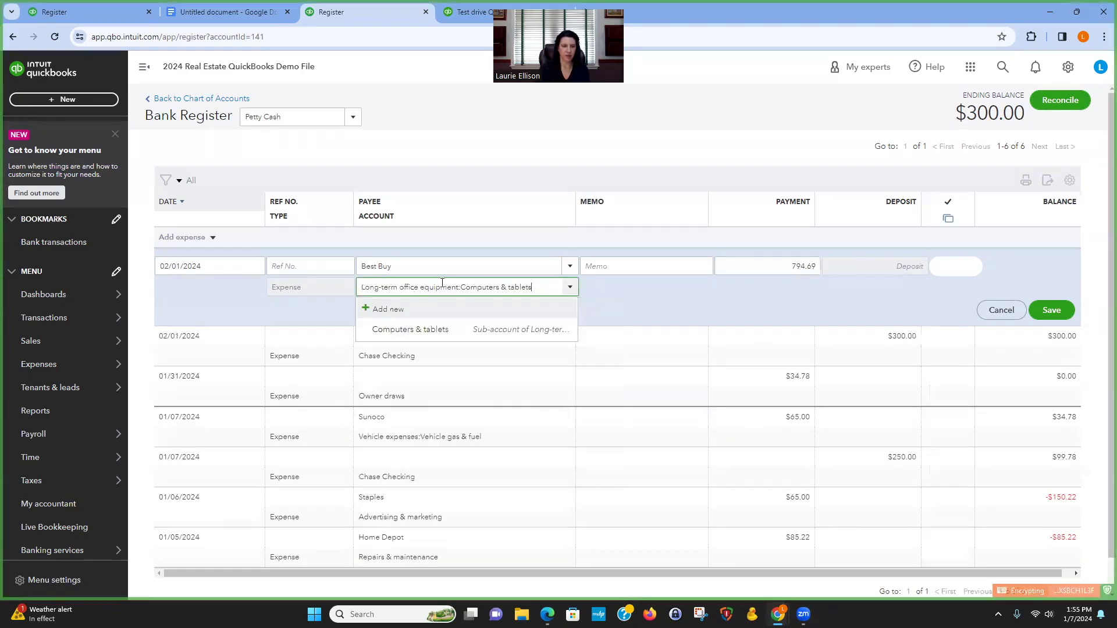
pyautogui.click(437, 329)
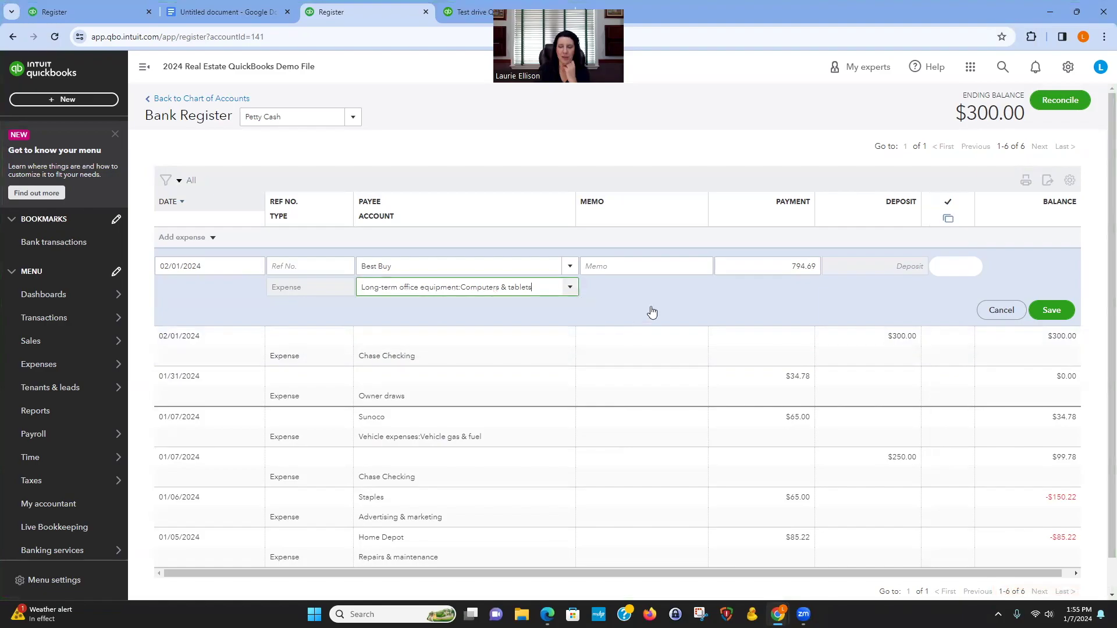
pyautogui.click(1050, 311)
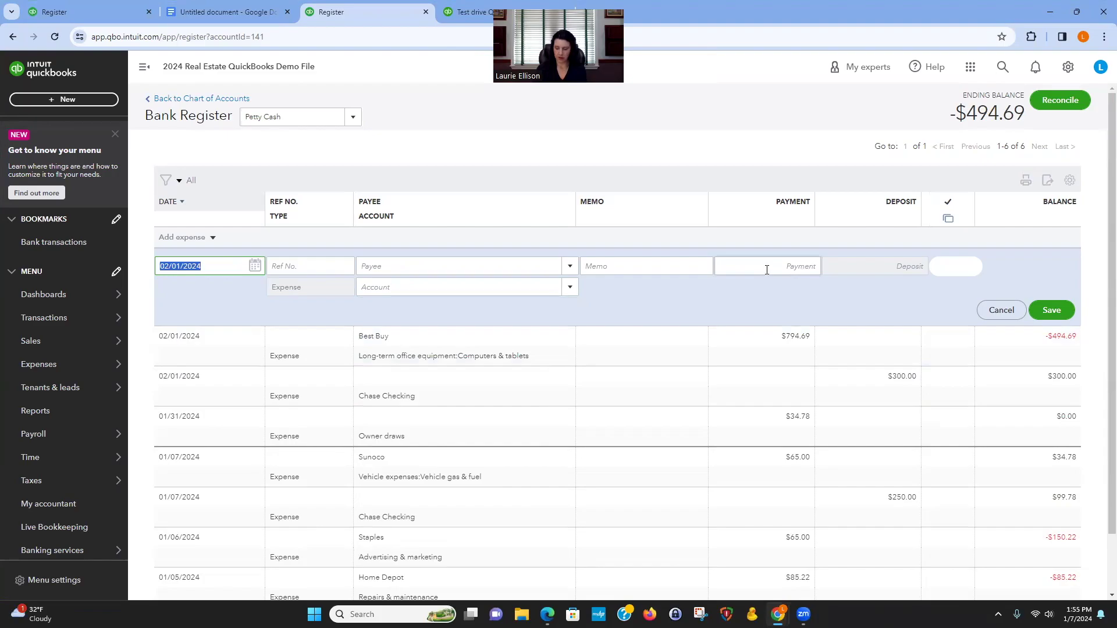
# Date the next Petty Cash expense 01/05/2024 and add USPS as a new vendor for its payee
pyautogui.write('1/15')
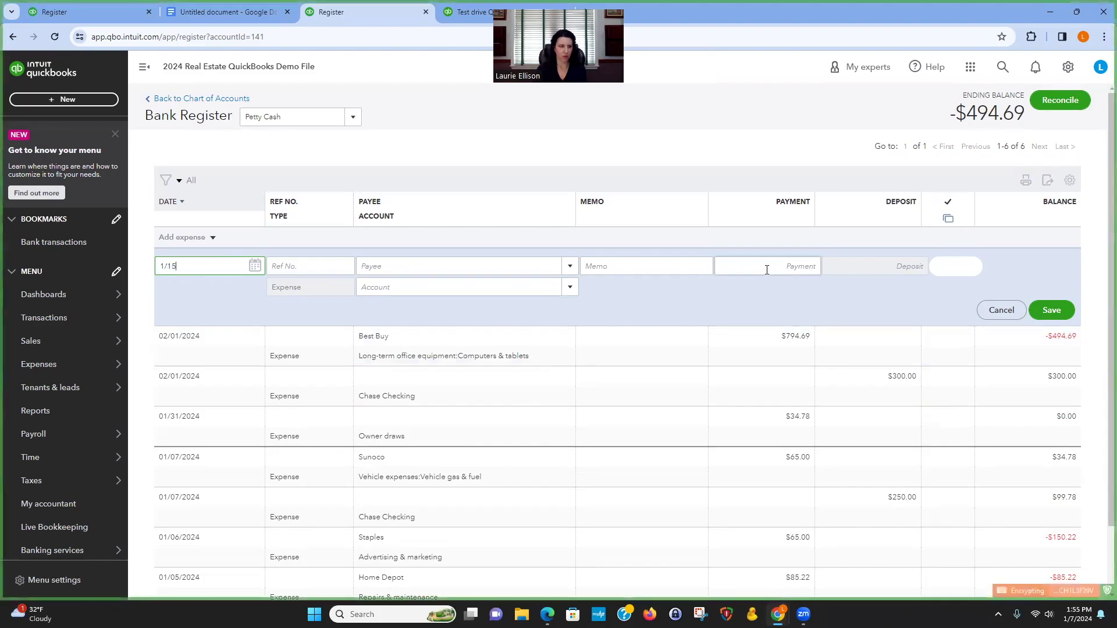
pyautogui.press('BackSpace')
pyautogui.press('BackSpace')
pyautogui.write('05/24')
pyautogui.press('Tab')
pyautogui.press('Tab')
pyautogui.write('usp')
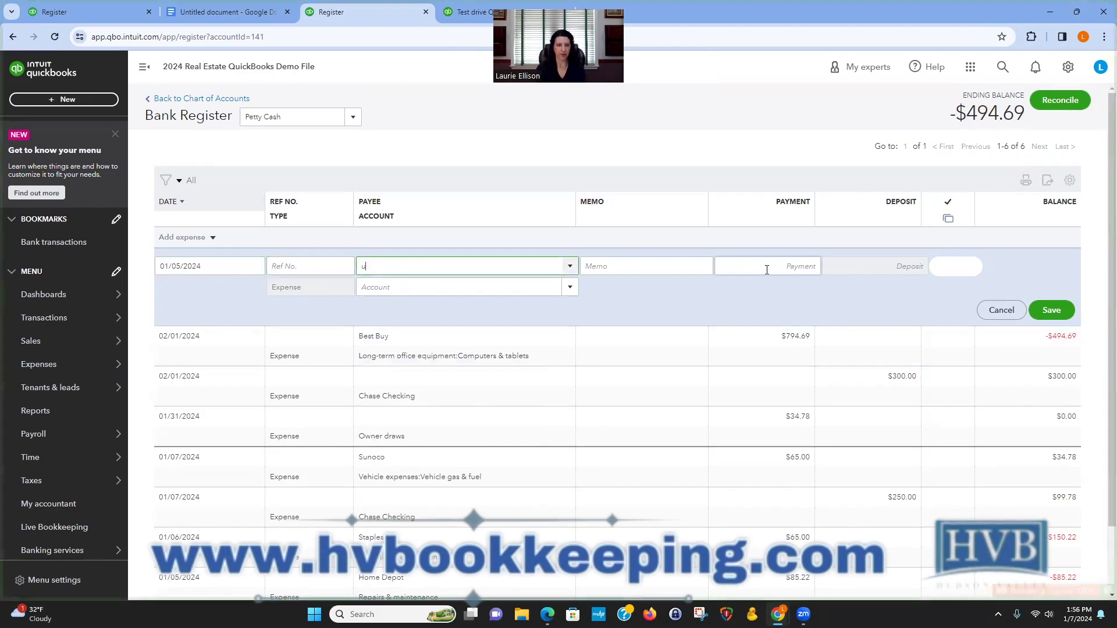
pyautogui.press('BackSpace')
pyautogui.press('BackSpace')
pyautogui.press('BackSpace')
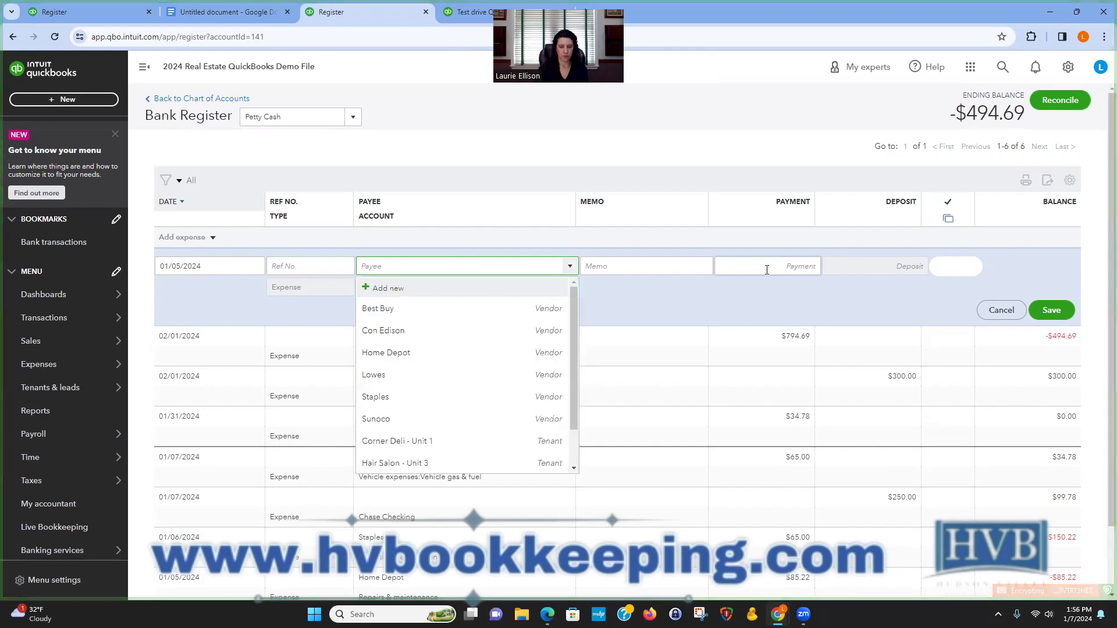
pyautogui.write('USPS')
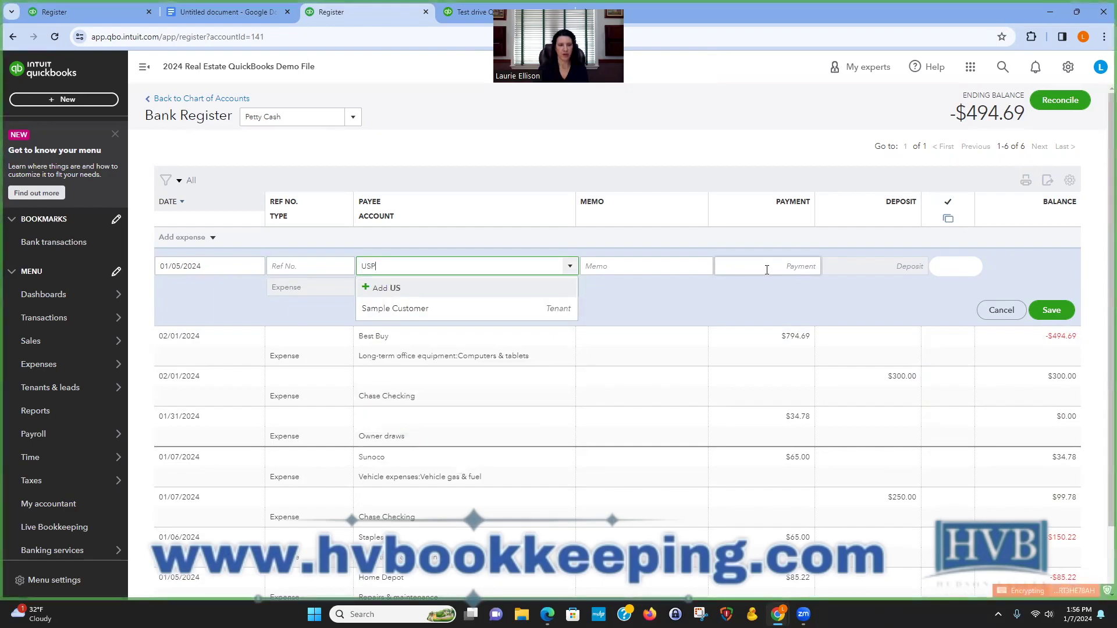
pyautogui.click(419, 289)
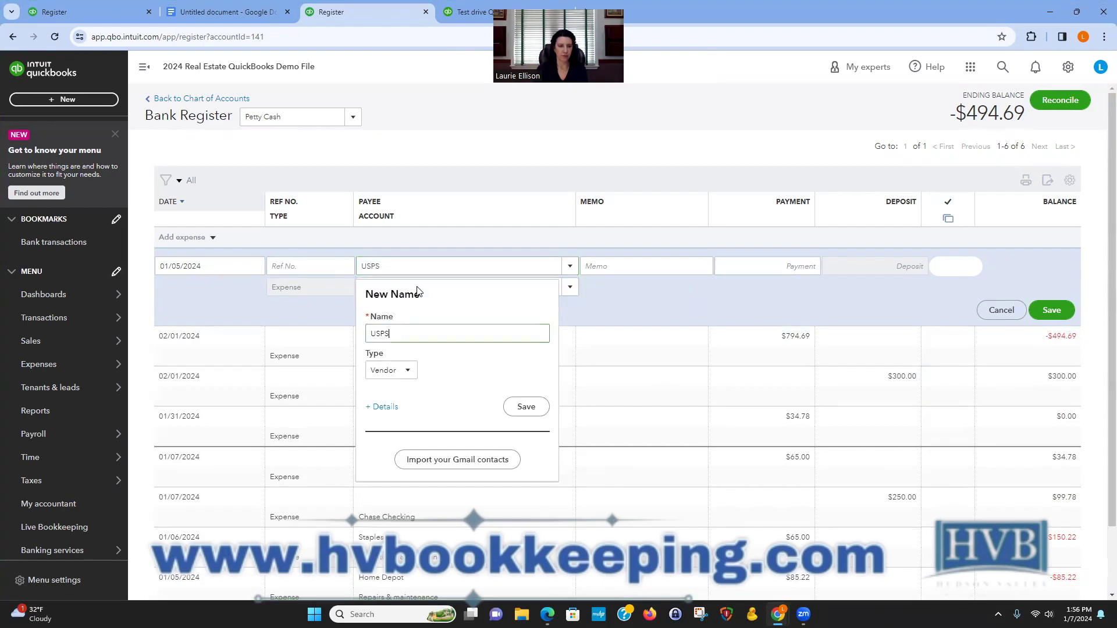
pyautogui.click(517, 407)
# Set the USPS payment to 2.07, categorize it as Office expenses:Shipping & postage, and save the expense
pyautogui.press('Tab')
pyautogui.press('Tab')
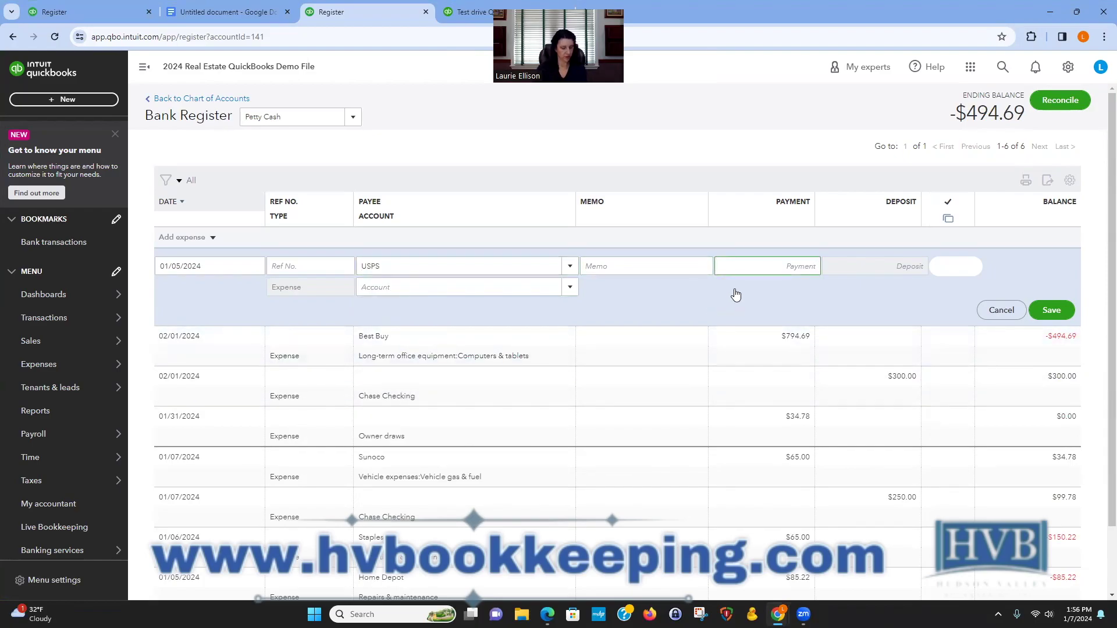
pyautogui.write('2.07')
pyautogui.press('Tab')
pyautogui.write('ship')
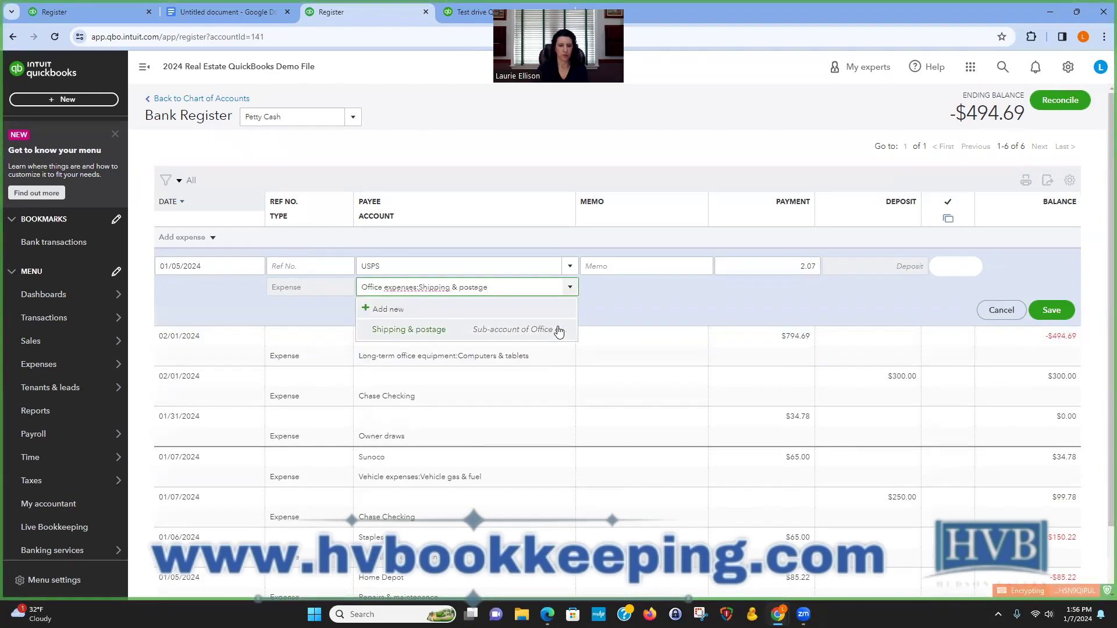
pyautogui.click(559, 330)
pyautogui.click(1051, 312)
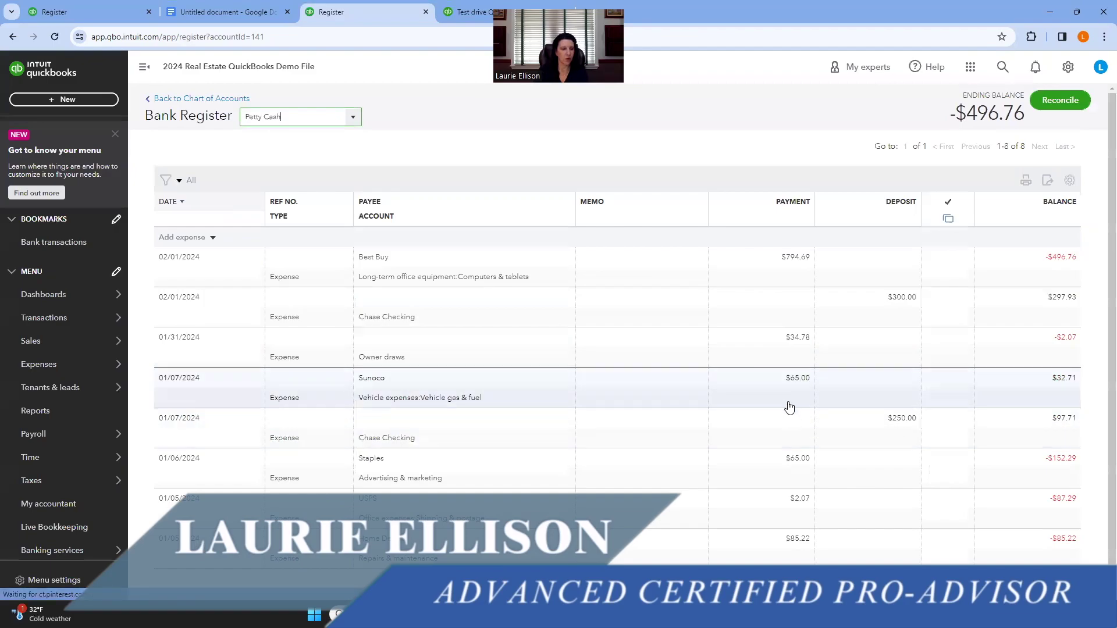
# Delete the 01/31/2024 Owner draws expense from the Petty Cash register
pyautogui.click(800, 344)
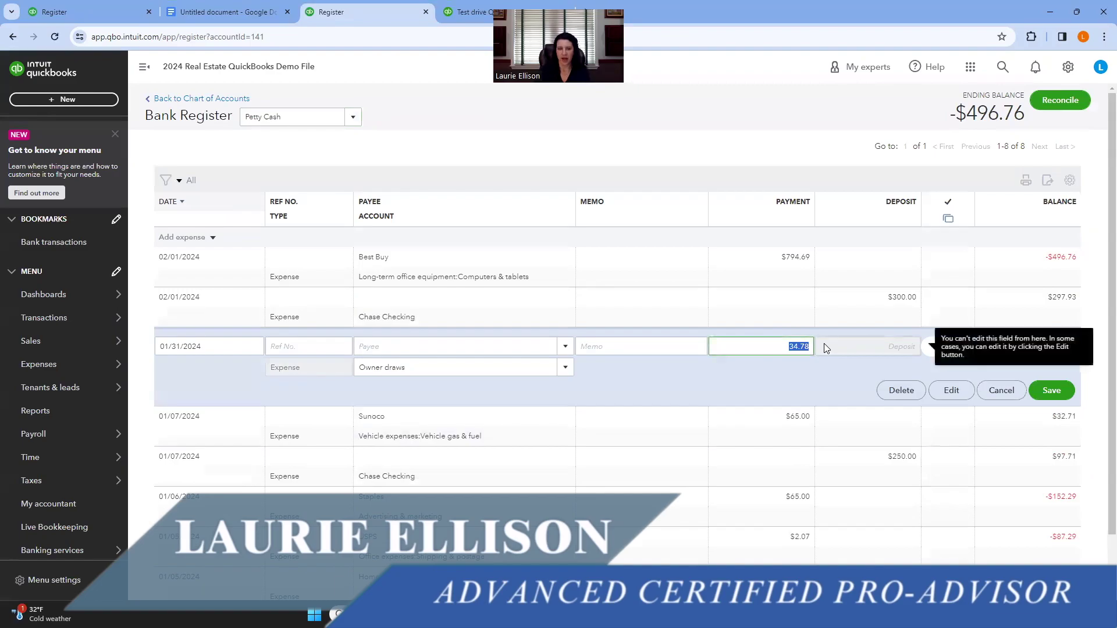
pyautogui.press('BackSpace')
pyautogui.click(1054, 391)
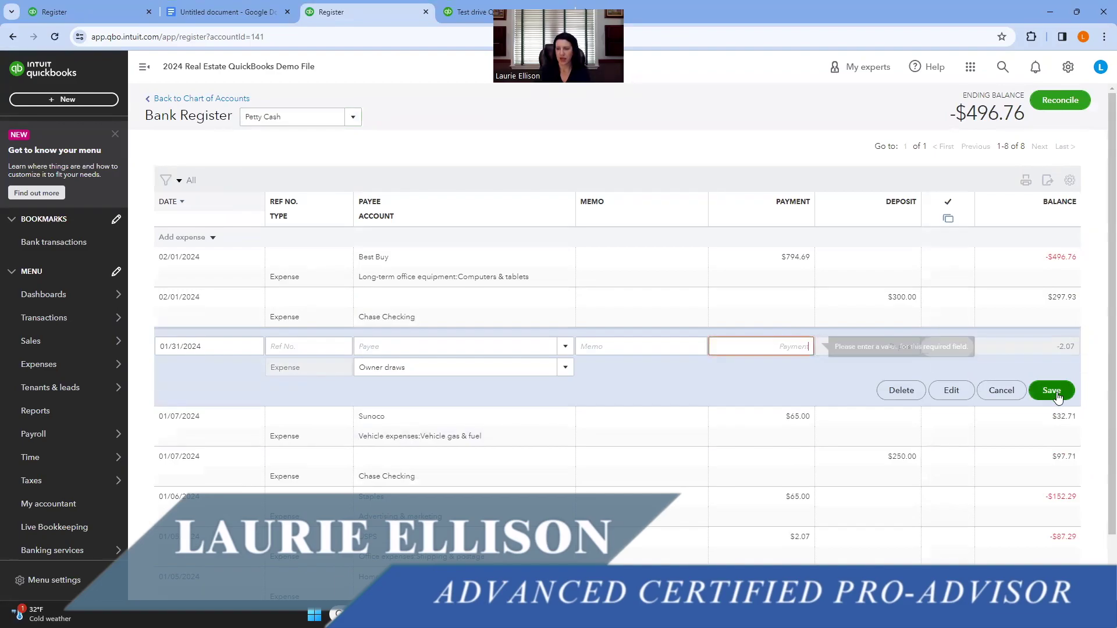
pyautogui.click(902, 390)
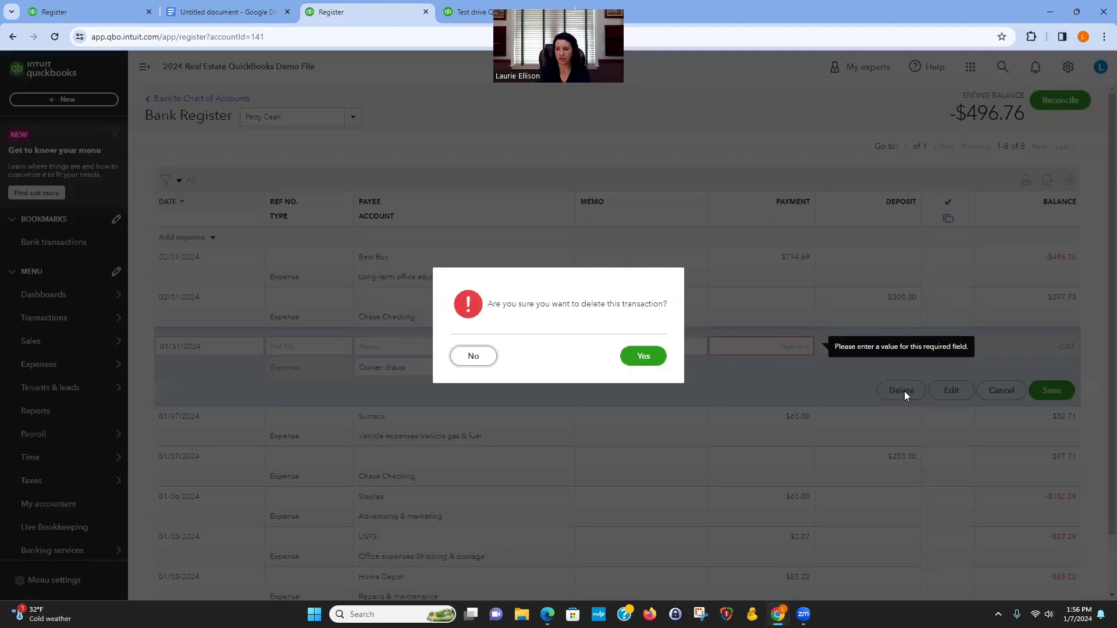
pyautogui.click(644, 356)
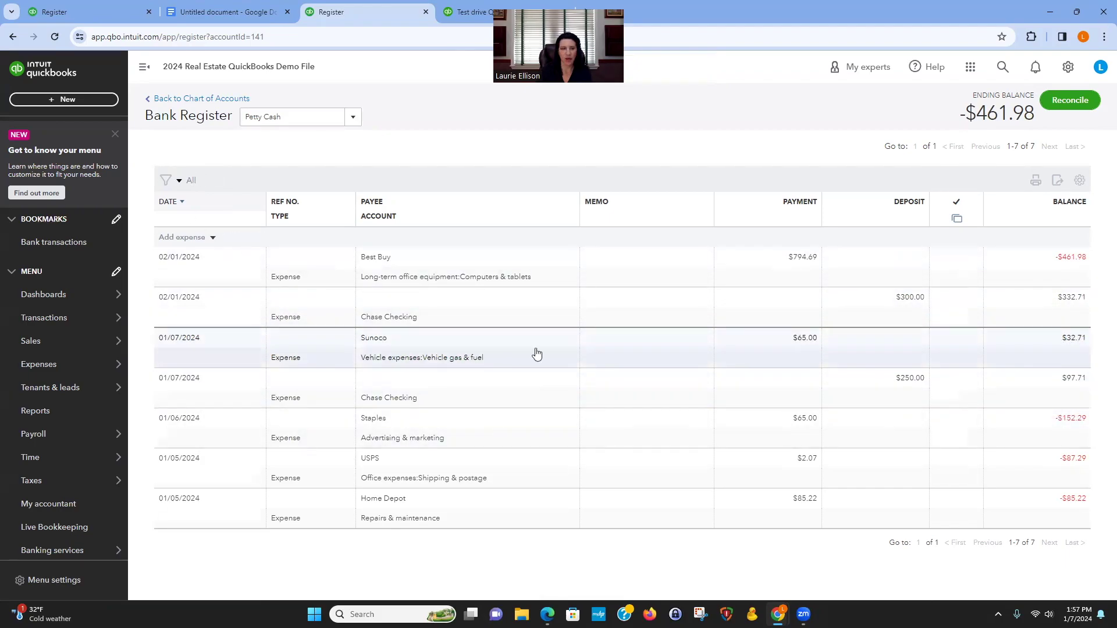
# Start a new Petty Cash expense dated 01/31/2024, leaving its reference number, payee and memo blank
pyautogui.click(212, 238)
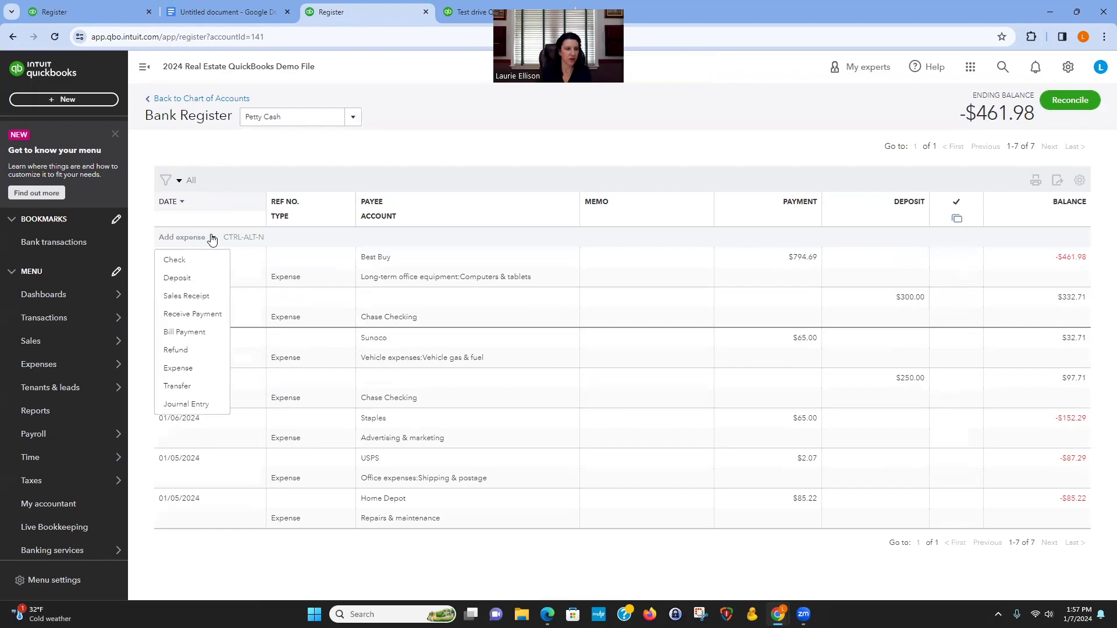
pyautogui.click(192, 372)
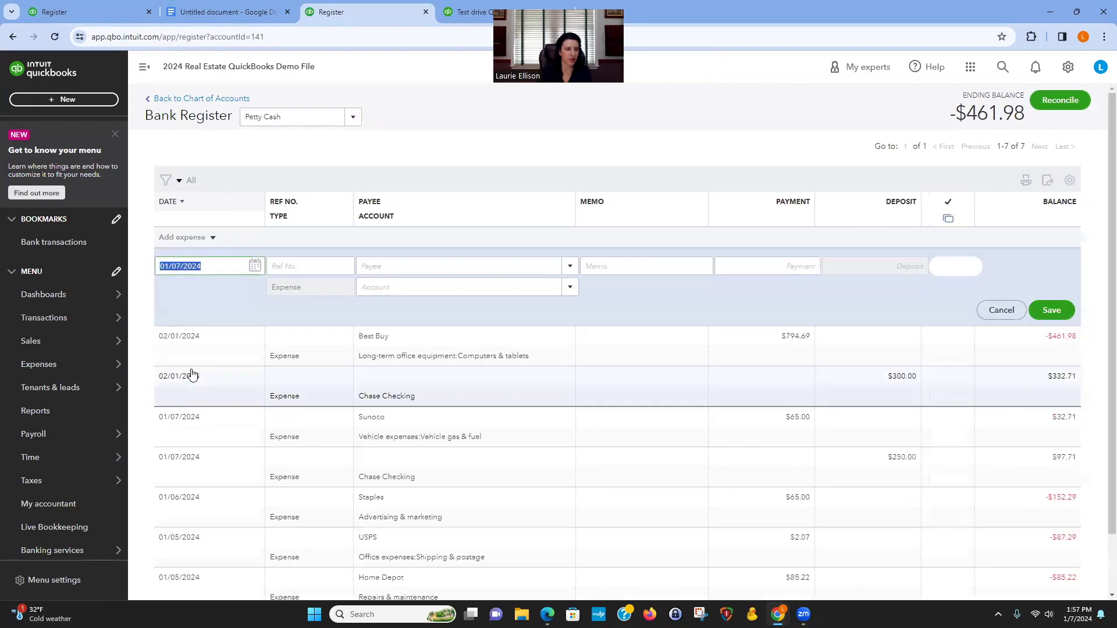
pyautogui.write('1/31')
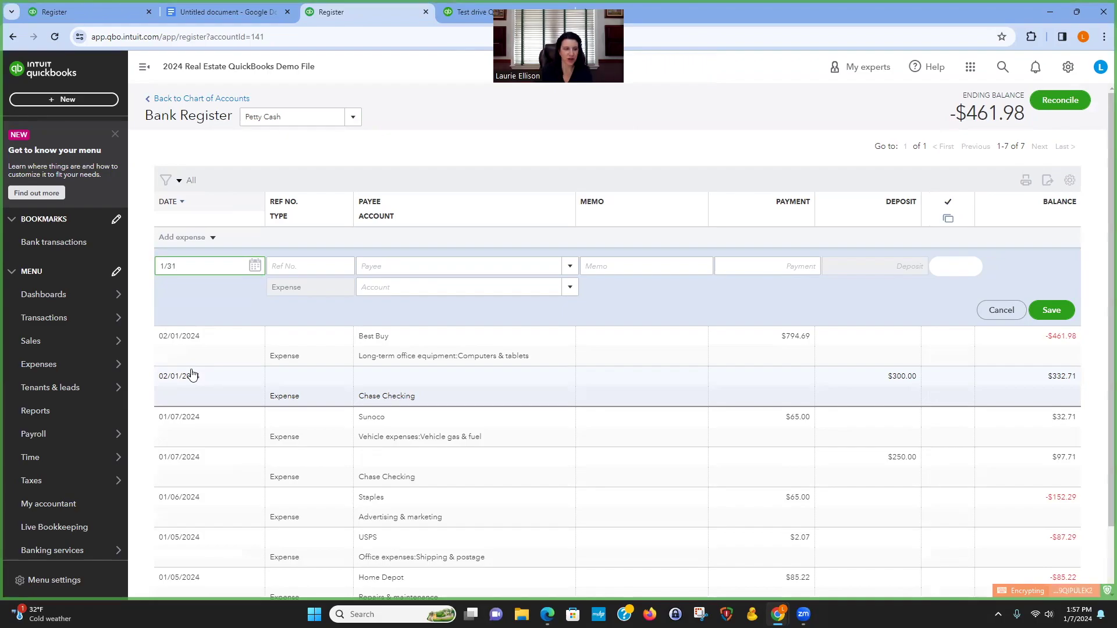
pyautogui.write('/2024')
pyautogui.press('Tab')
pyautogui.press('Tab')
pyautogui.press('Tab')
pyautogui.press('Tab')
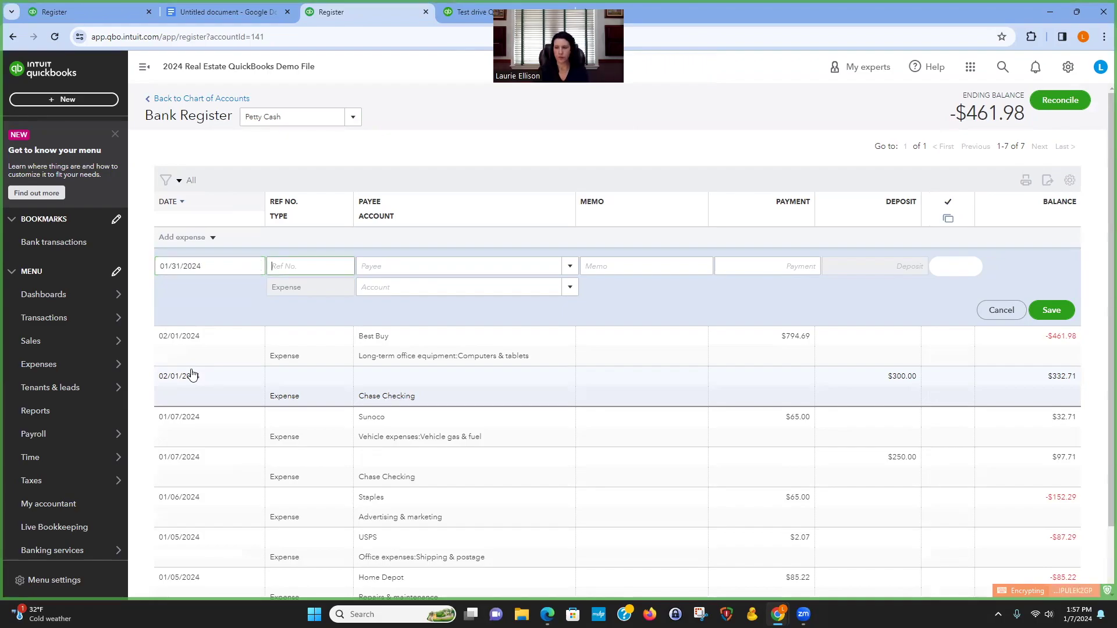
# Set the new expense's payment to 32.71, categorize it as Owner draws, and save it
pyautogui.write('32.71')
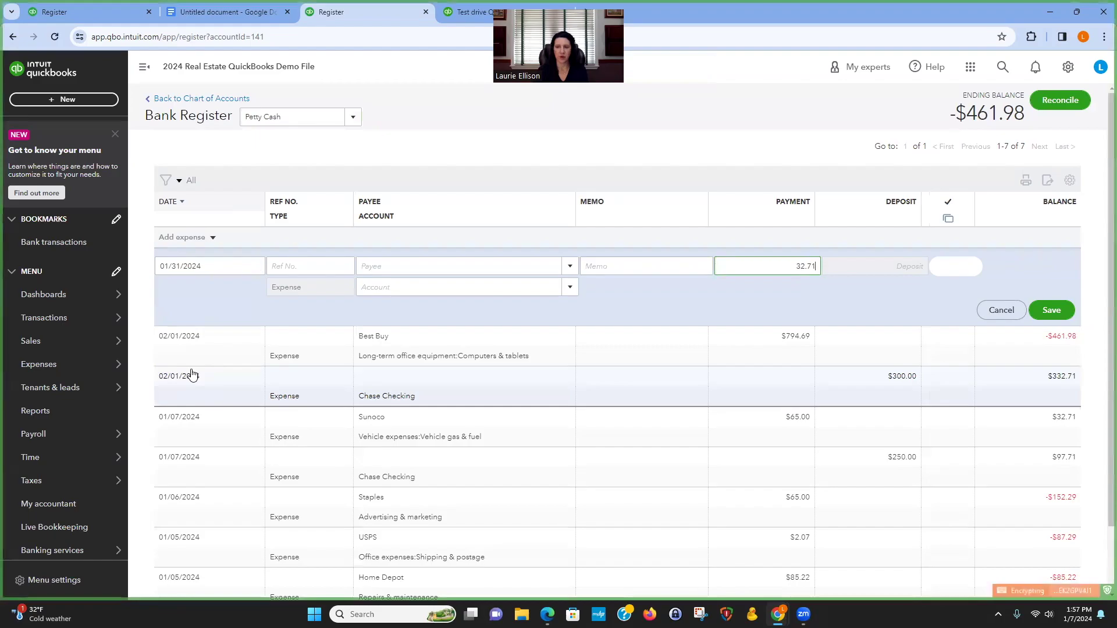
pyautogui.press('Tab')
pyautogui.write('own')
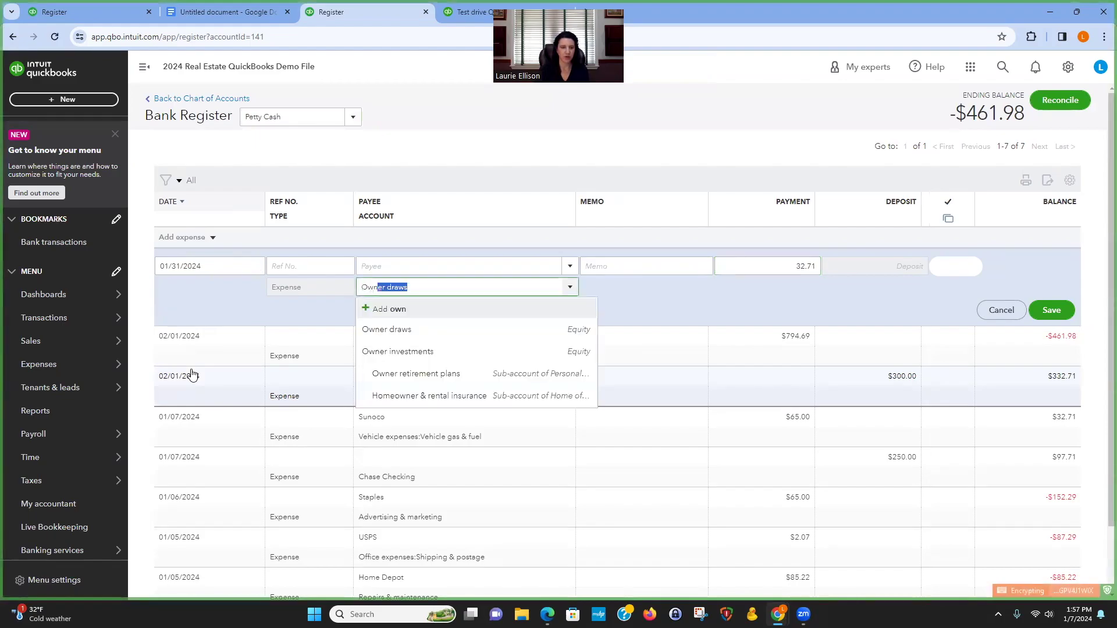
pyautogui.click(406, 330)
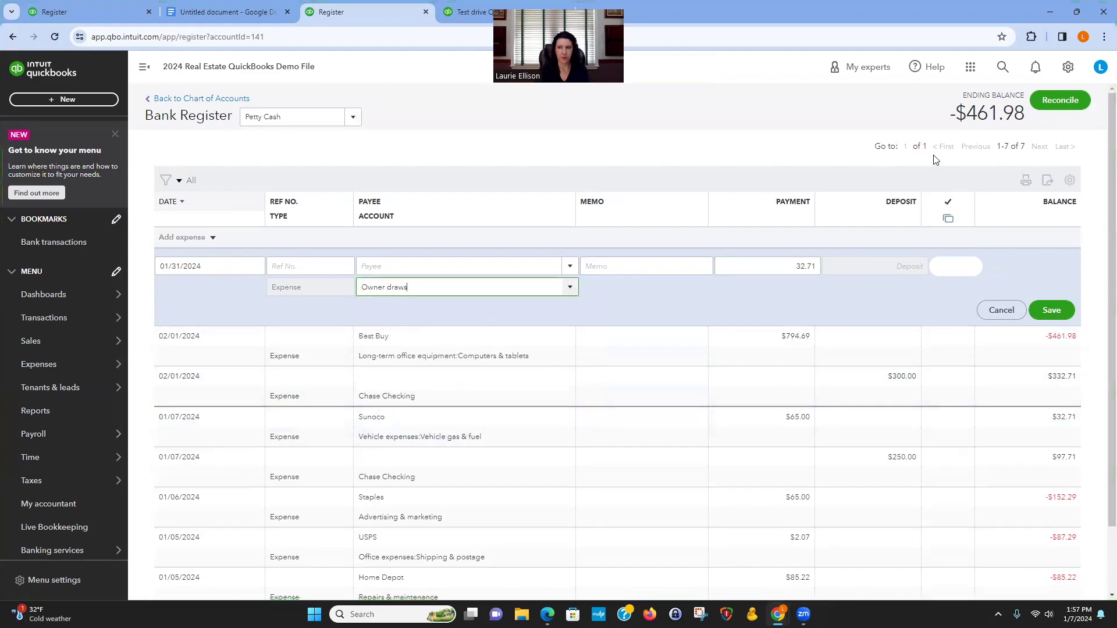
pyautogui.click(1051, 310)
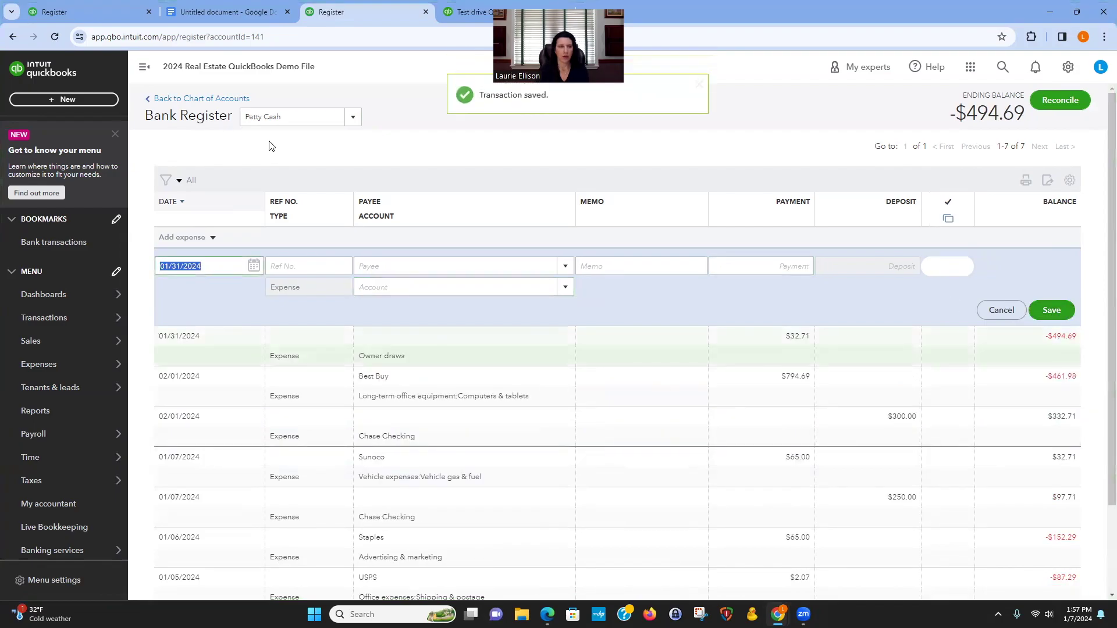
# Reload the Petty Cash register and start a new deposit dated 02/28/2024, leaving its payee and memo blank
pyautogui.click(55, 37)
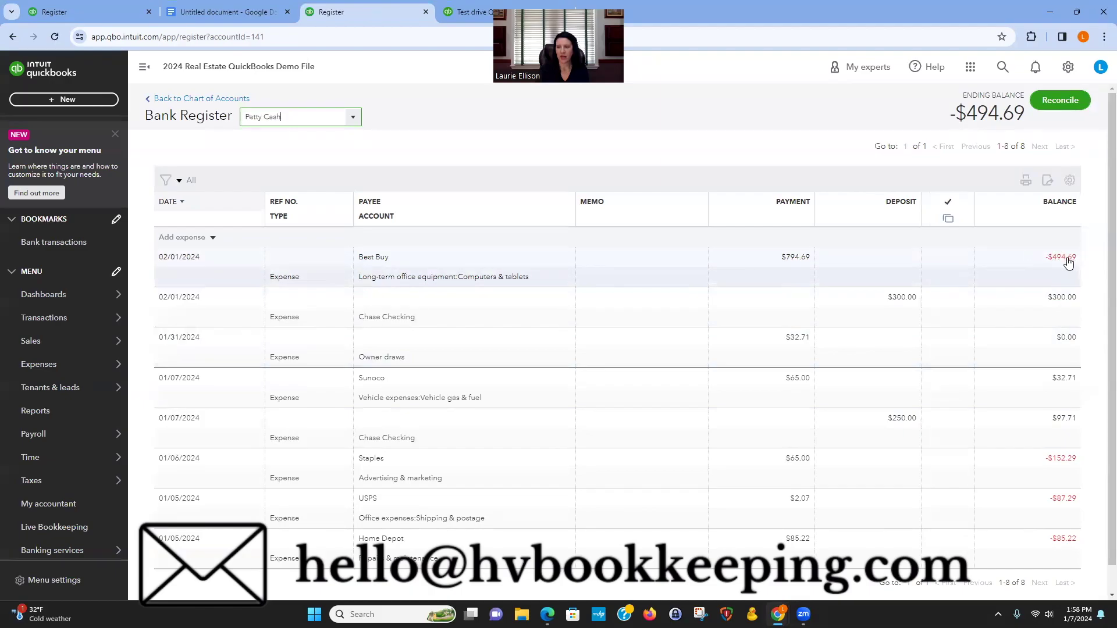
pyautogui.click(213, 237)
pyautogui.click(175, 278)
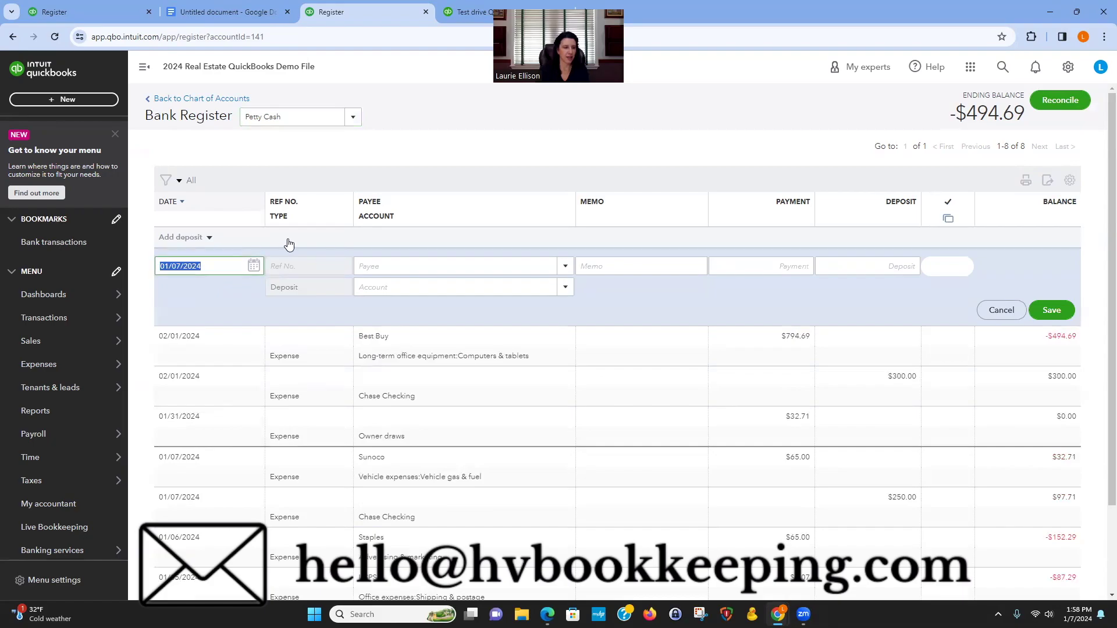
pyautogui.write('2/28/2')
pyautogui.press('Tab')
pyautogui.press('Tab')
pyautogui.press('Tab')
pyautogui.press('Tab')
pyautogui.press('Tab')
# Set the new deposit's amount to 494.69, categorize it as Owner investments, and save it
pyautogui.write('494.69')
pyautogui.press('Tab')
pyautogui.write('own')
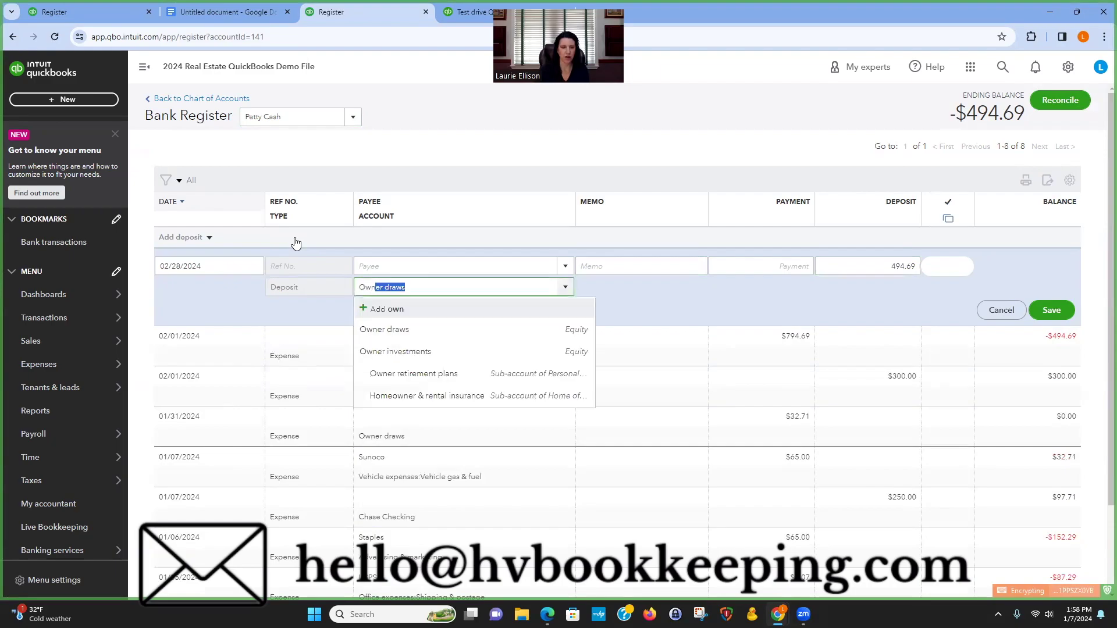
pyautogui.click(401, 329)
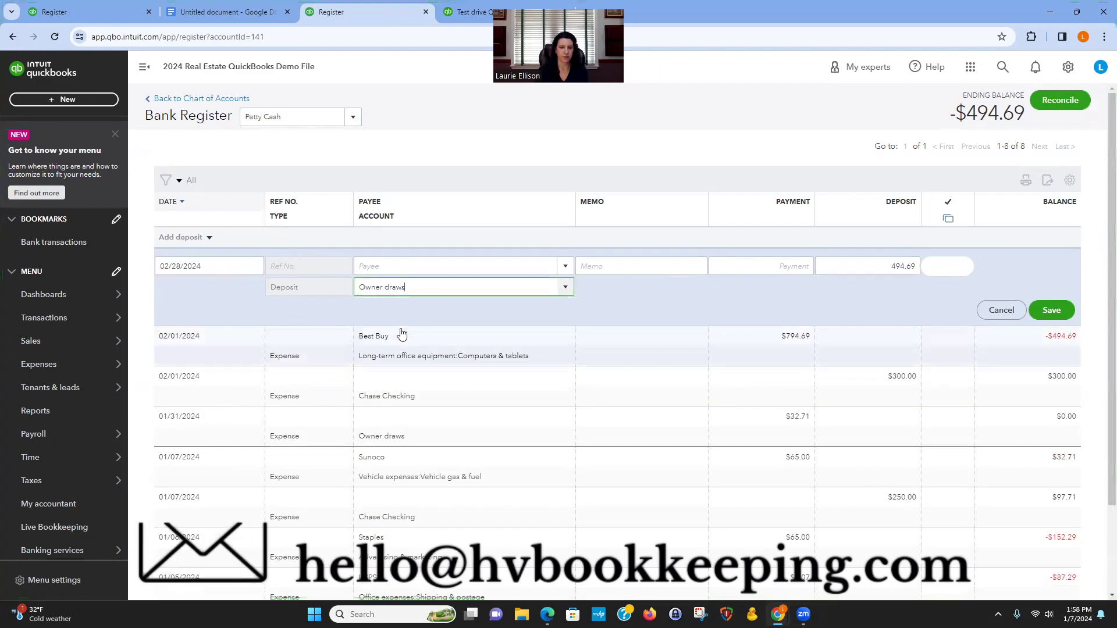
pyautogui.click(564, 286)
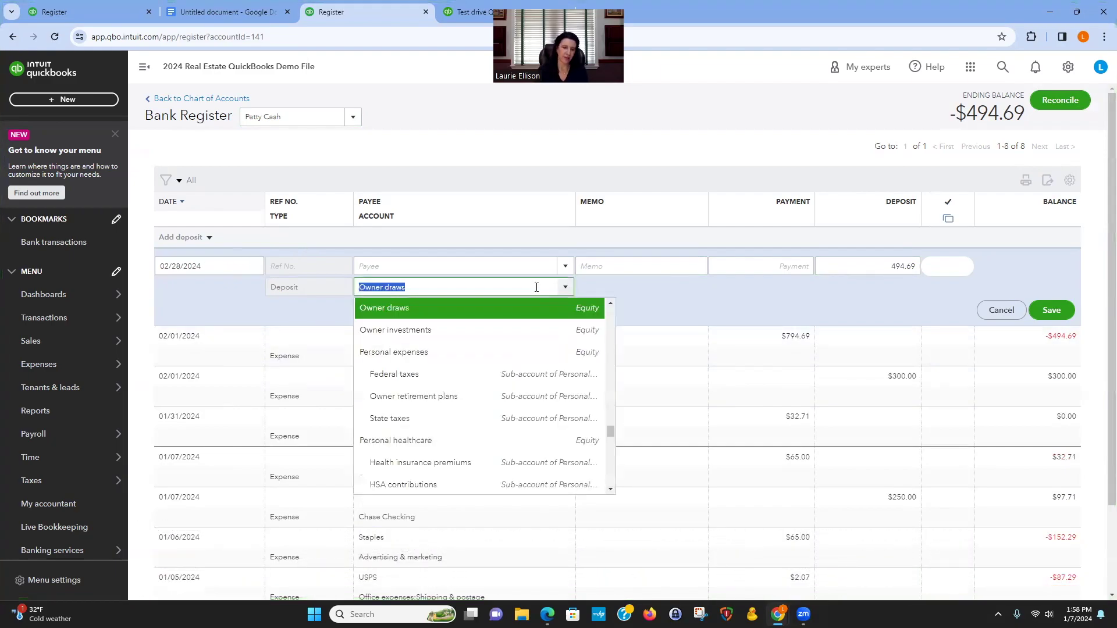
pyautogui.click(448, 336)
pyautogui.click(1053, 310)
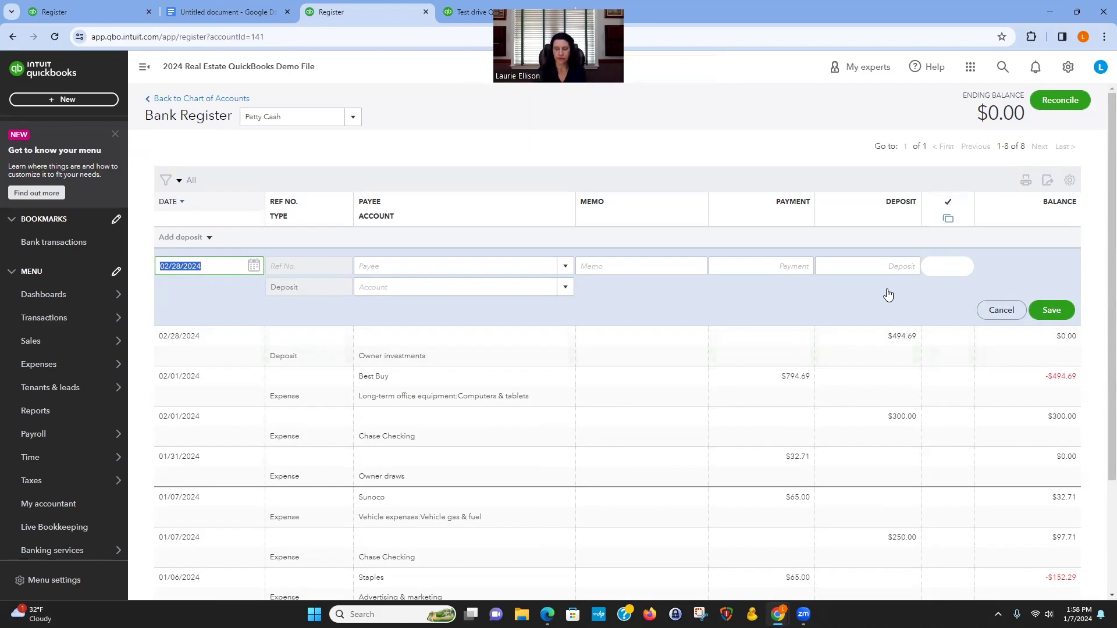
# Run the Balance Sheet report with its end date set to 02/29/2024
pyautogui.moveTo(43, 365)
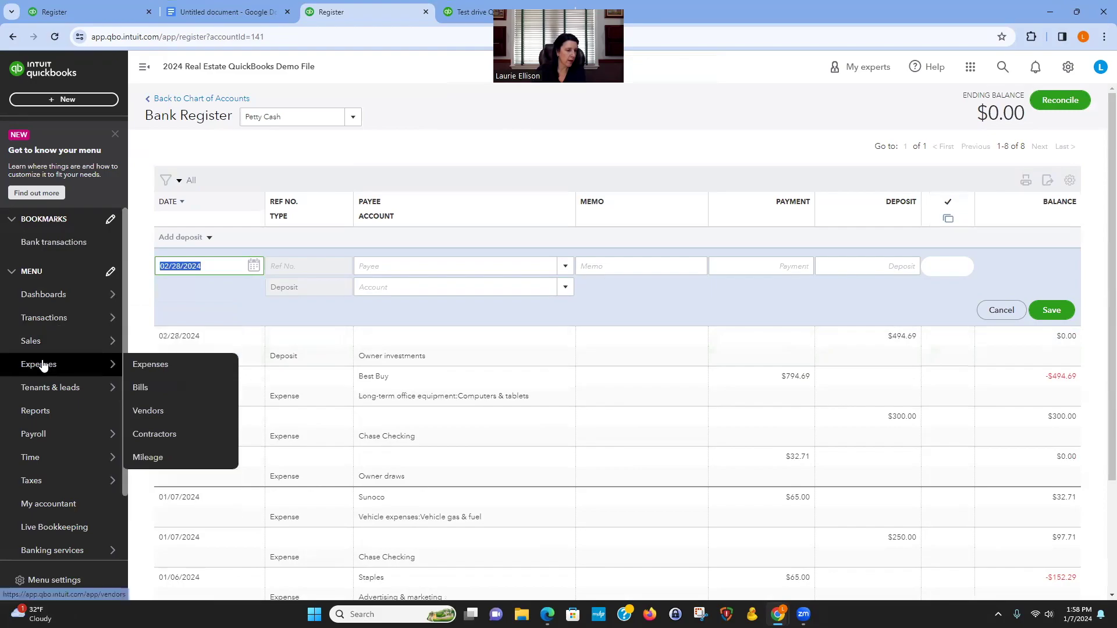
pyautogui.click(46, 414)
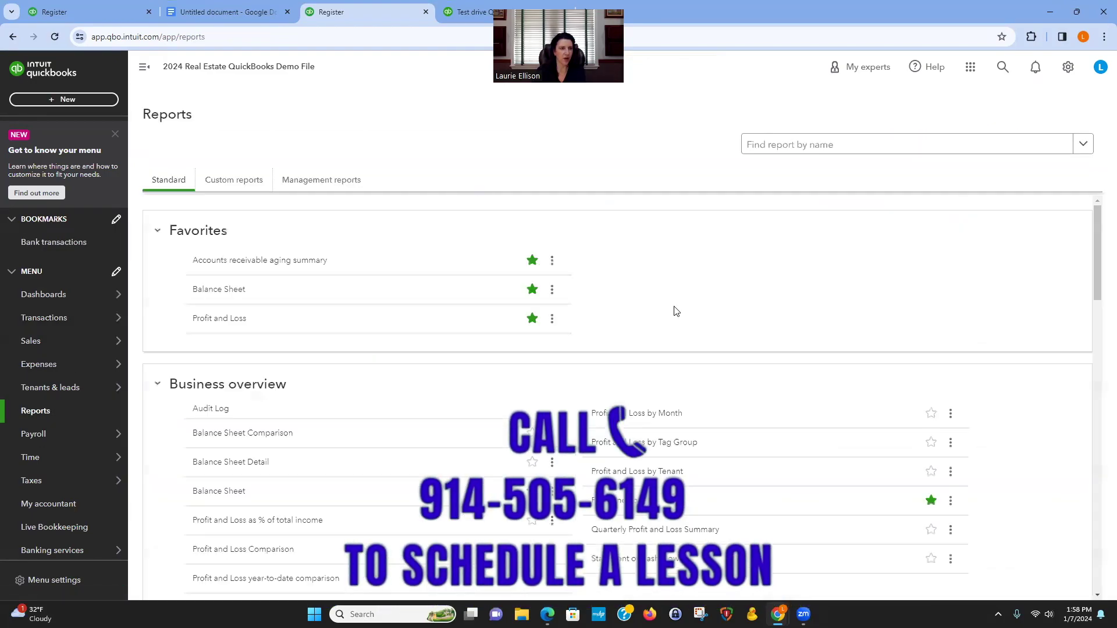
pyautogui.click(220, 384)
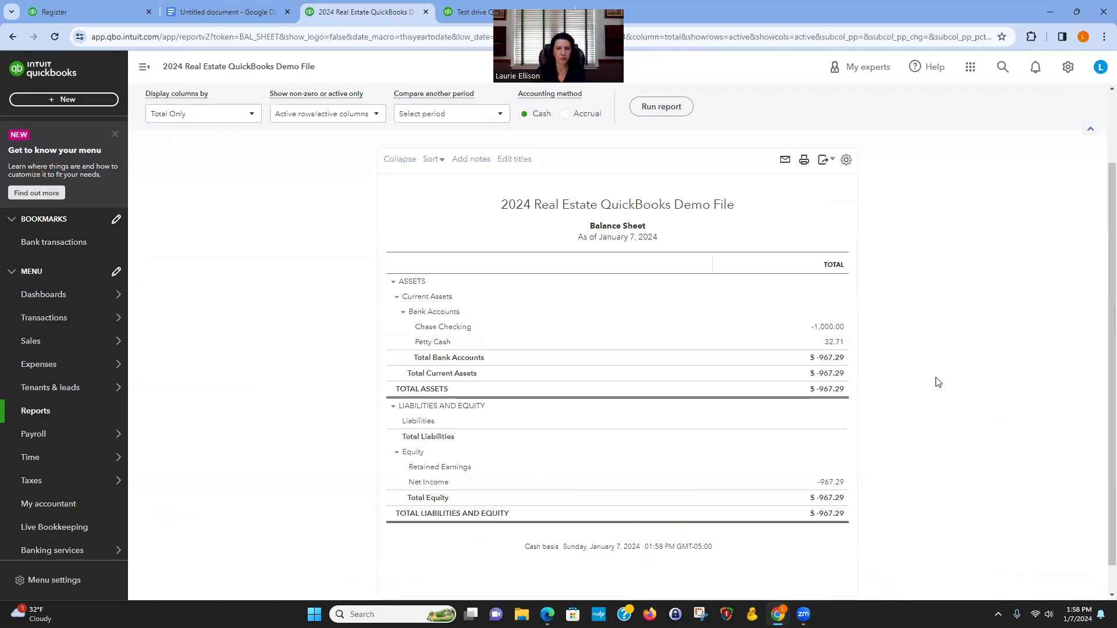
pyautogui.scroll(3, 464, 207)
pyautogui.click(445, 159)
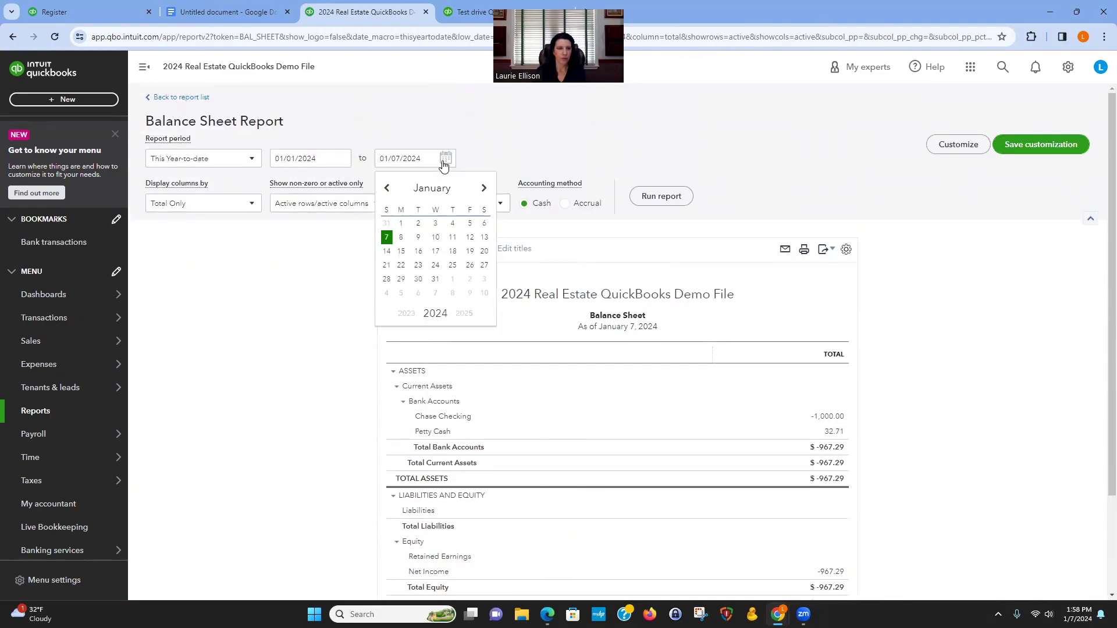
pyautogui.click(483, 188)
pyautogui.click(452, 280)
pyautogui.click(657, 196)
pyautogui.scroll(-3, 990, 326)
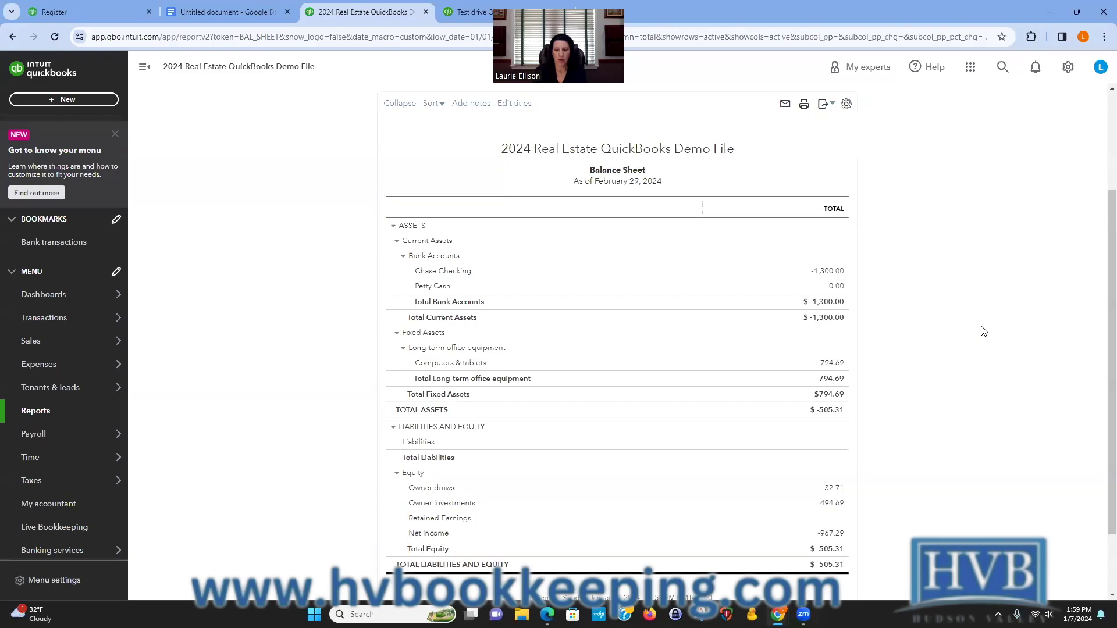
# Drill into the balance sheet's Owner investments amount in classic view and open the 02/28/2024 deposit
pyautogui.click(831, 504)
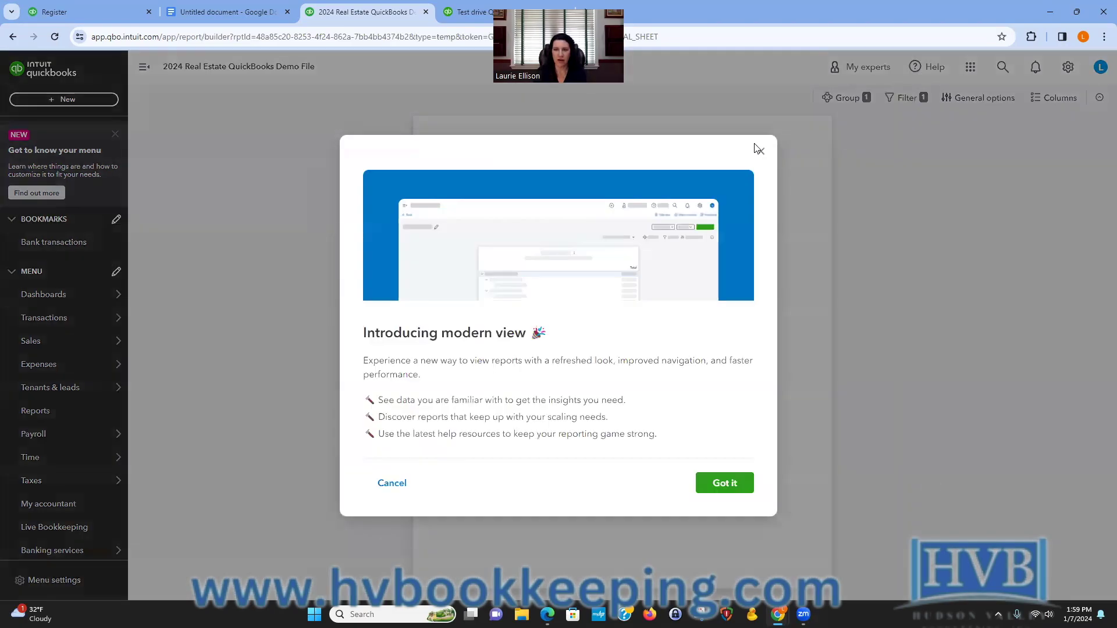
pyautogui.click(759, 149)
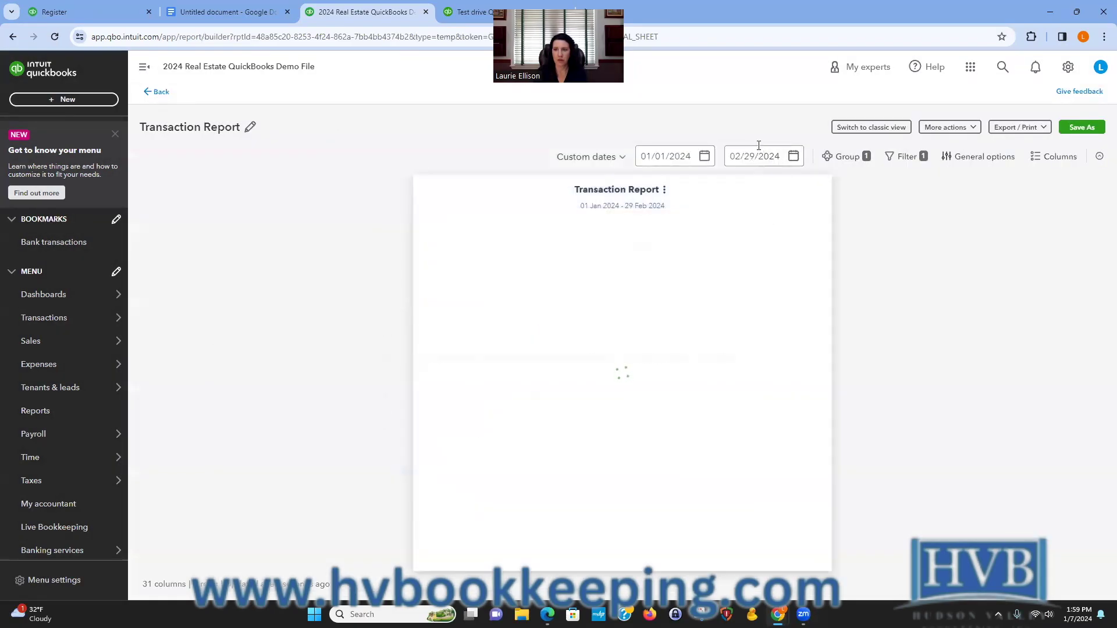
pyautogui.click(870, 128)
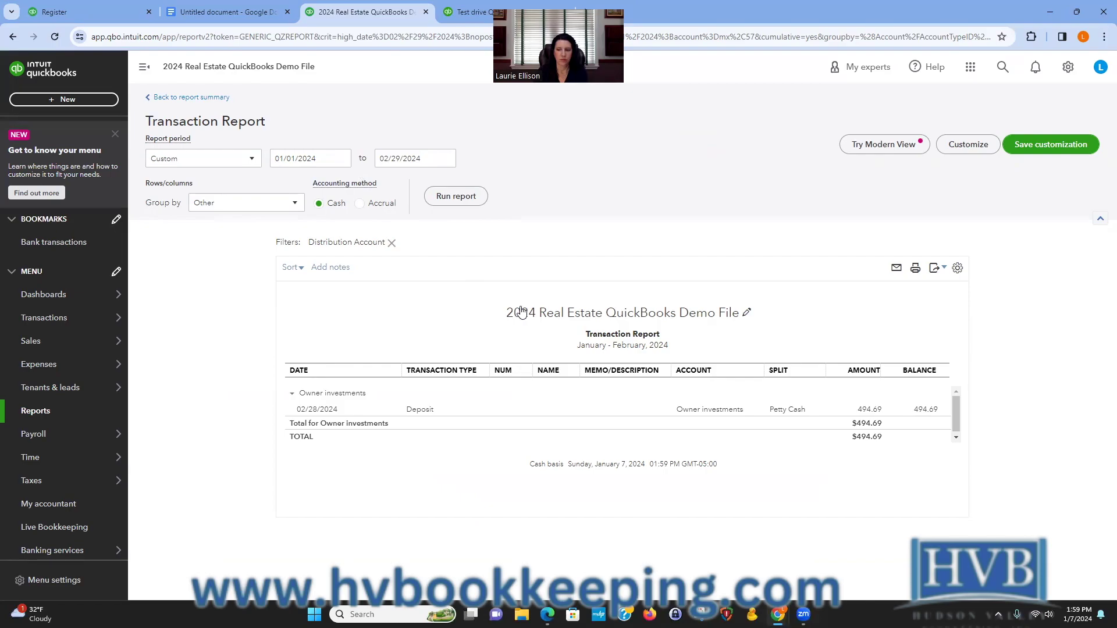
pyautogui.click(870, 411)
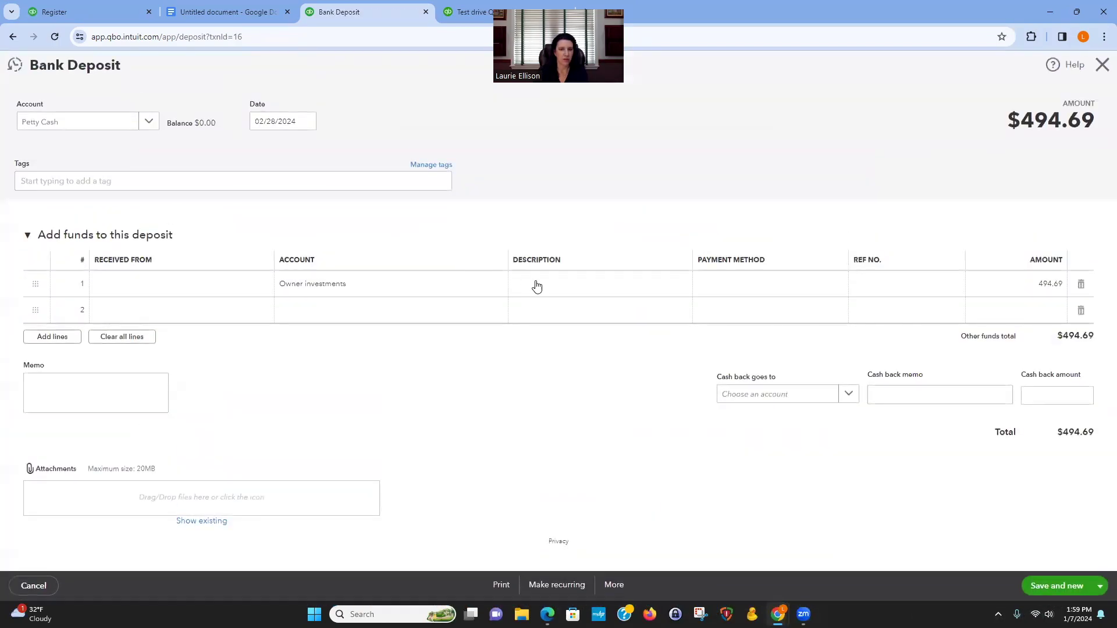
# Enter "To clear out petty cash." as the deposit's line description and memo, and save and close the deposit
pyautogui.click(536, 285)
pyautogui.write('To cl')
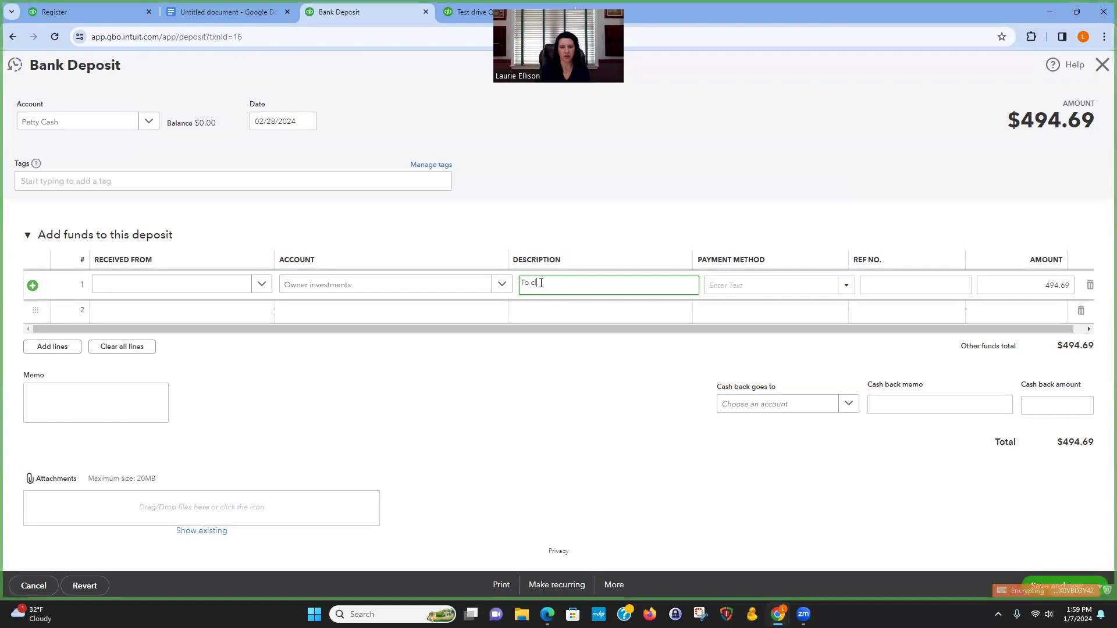
pyautogui.write('ear out petty ca')
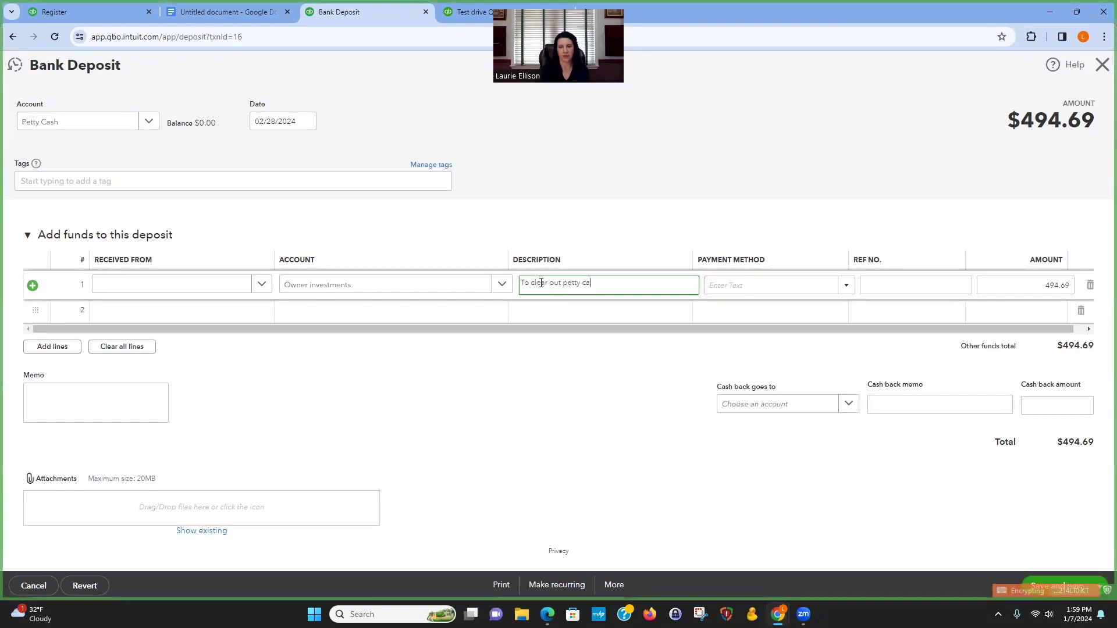
pyautogui.write('sh.')
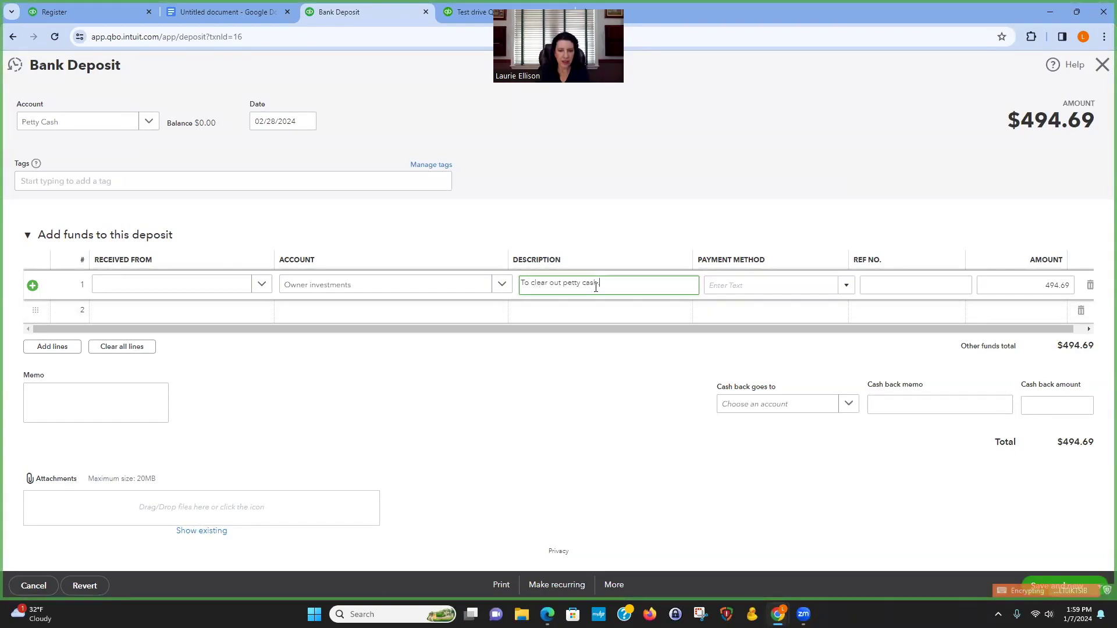
pyautogui.moveTo(601, 282); pyautogui.dragTo(515, 289)
pyautogui.hotkey('ctrl', 'c')
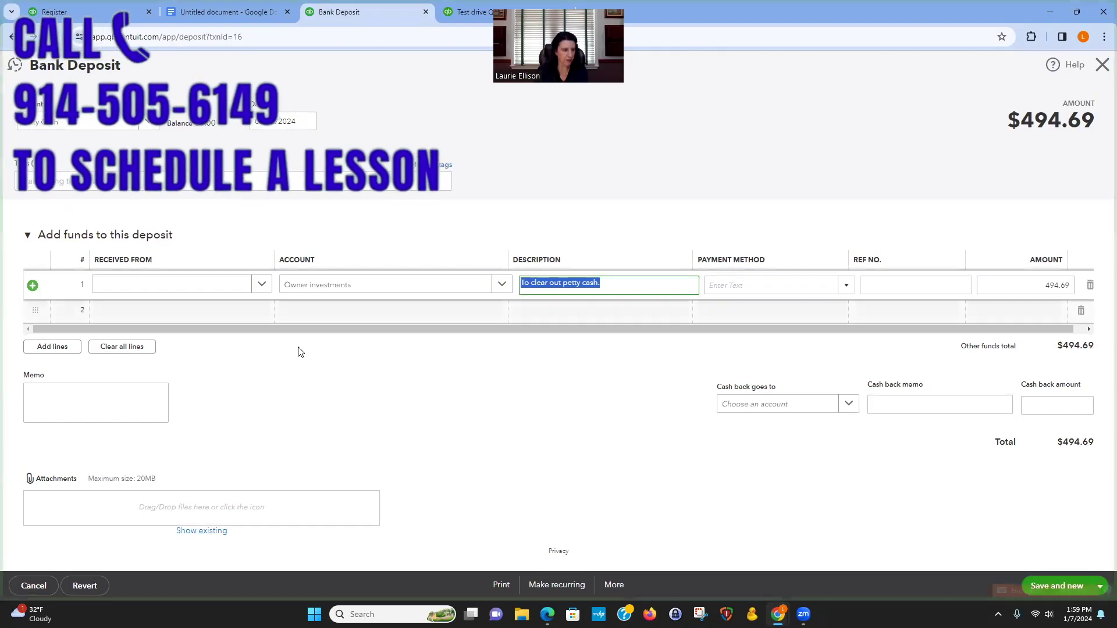
pyautogui.click(110, 390)
pyautogui.hotkey('ctrl', 'v')
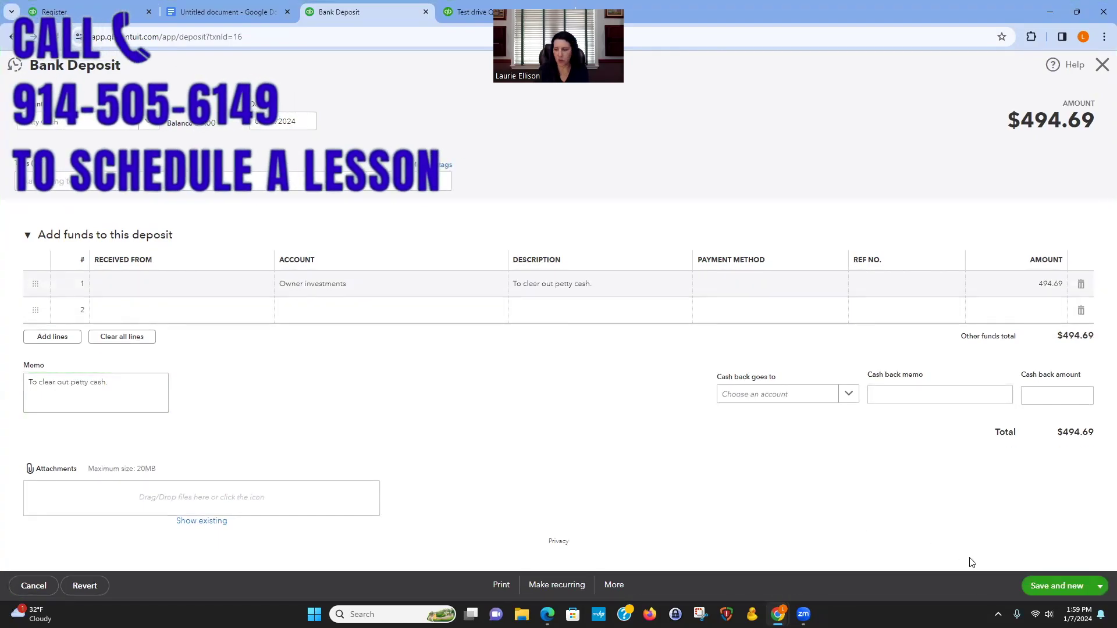
pyautogui.click(1100, 586)
pyautogui.click(1044, 566)
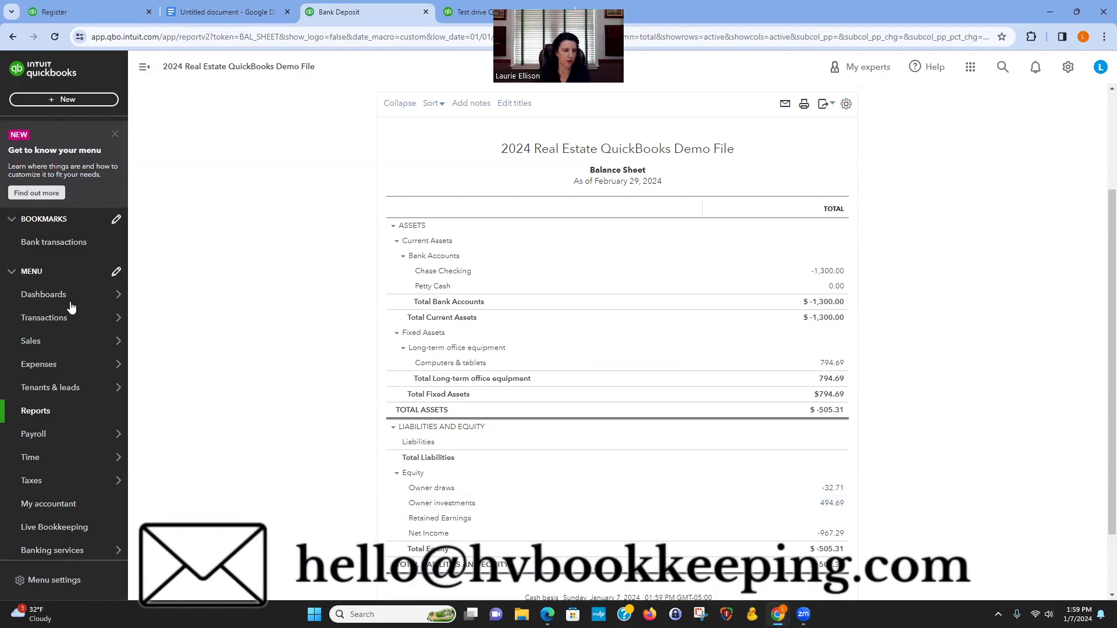
# Open the 01/31/2024 Owner draws expense from the balance sheet and describe its line as "To clear out January 2024 petty cash."
pyautogui.click(830, 492)
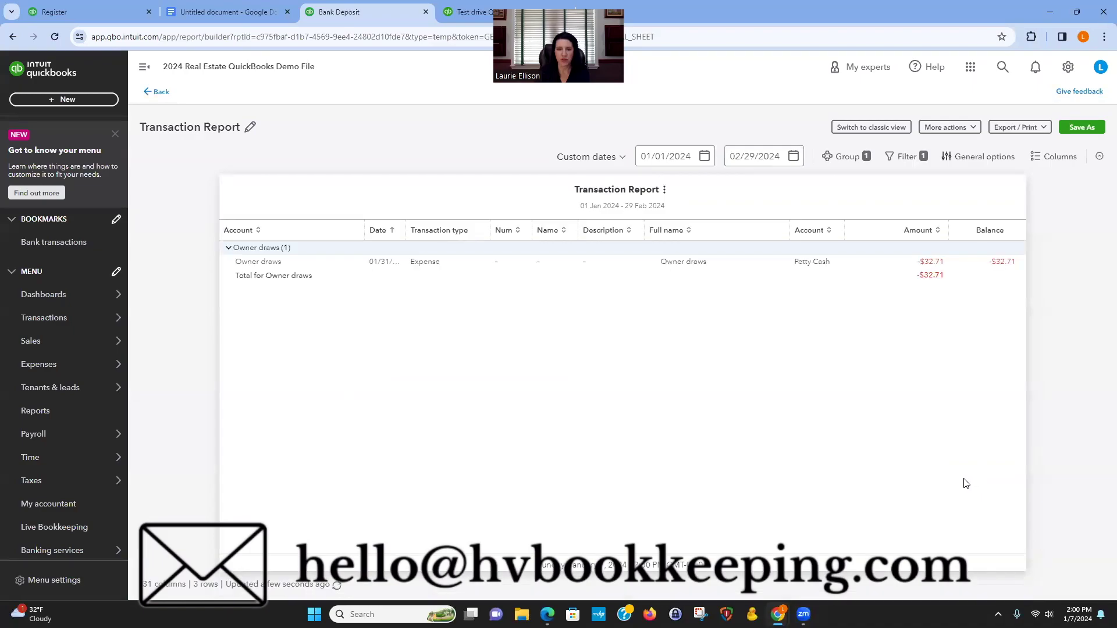
pyautogui.click(930, 262)
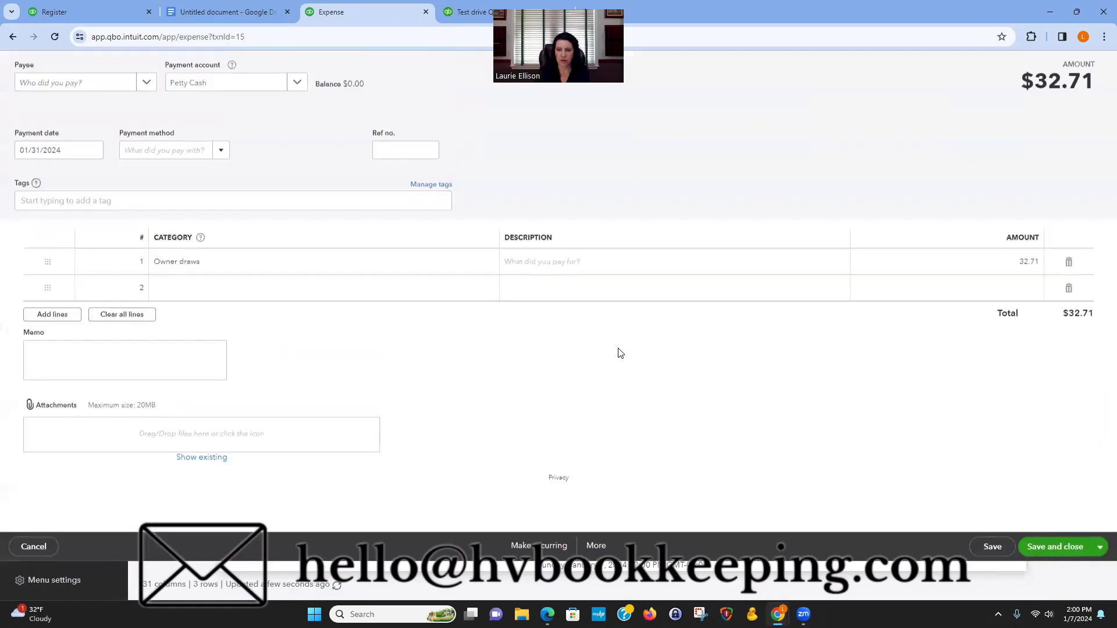
pyautogui.click(535, 302)
pyautogui.write('T')
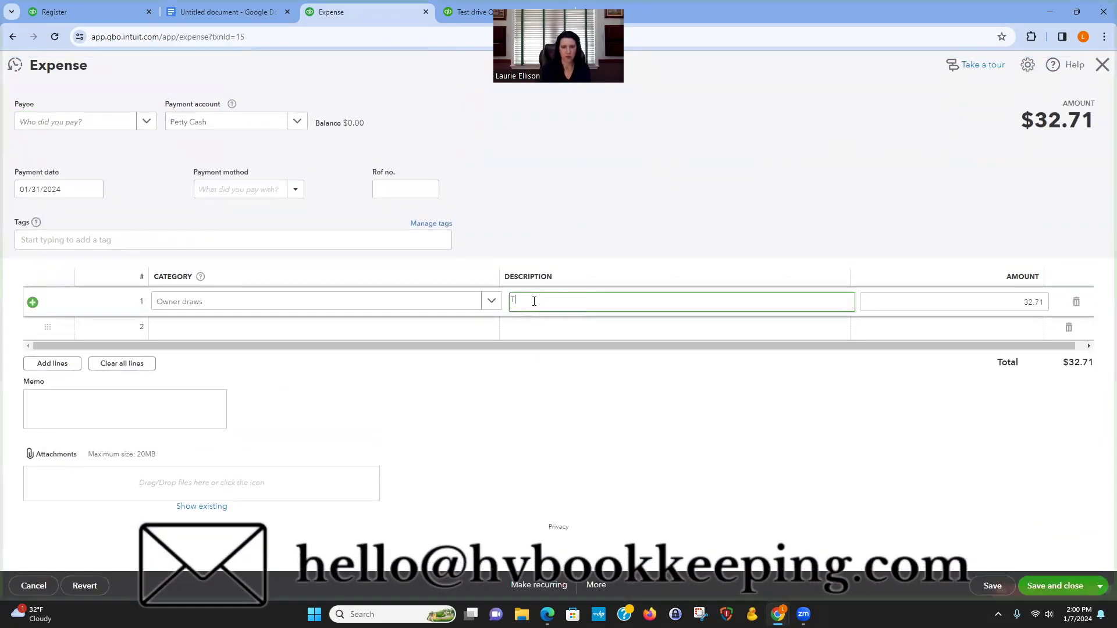
pyautogui.write('o dlear out January 24 petty cash.')
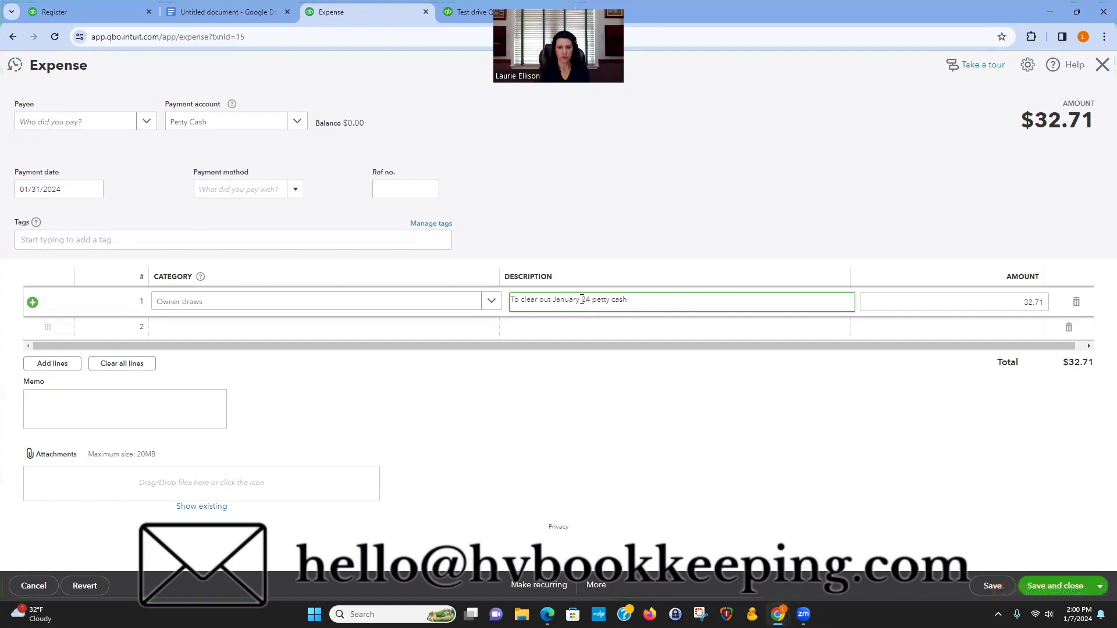
pyautogui.write('20')
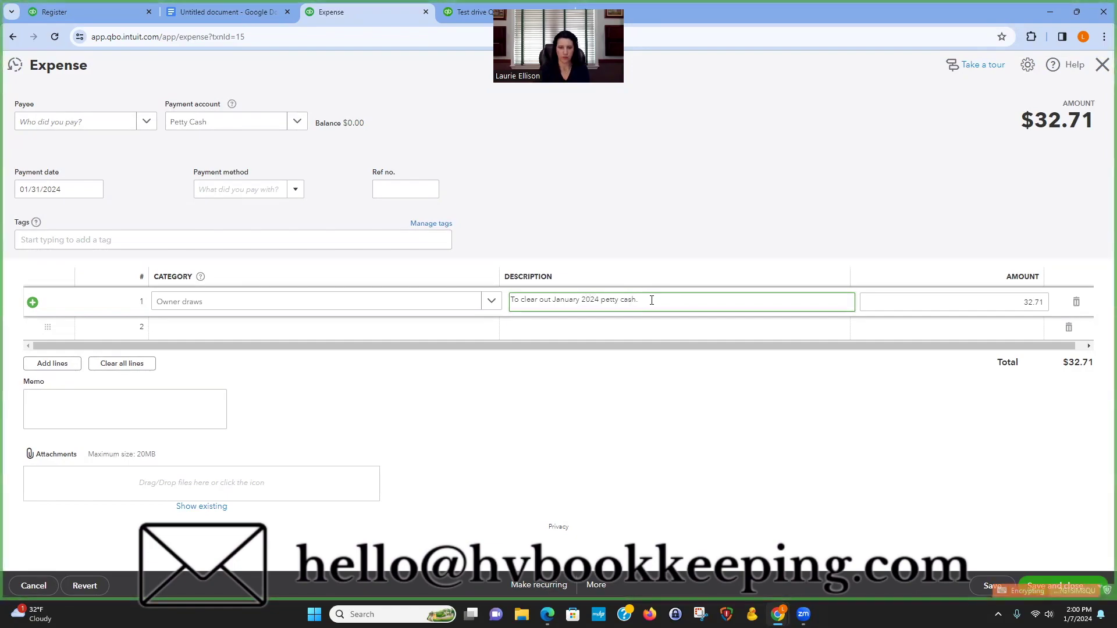
# Copy the line description into the expense's memo, save and close it, and switch to the Google Docs outline
pyautogui.moveTo(646, 302); pyautogui.dragTo(425, 302)
pyautogui.hotkey('ctrl', 'c')
pyautogui.click(127, 402)
pyautogui.hotkey('ctrl', 'v')
pyautogui.click(1057, 585)
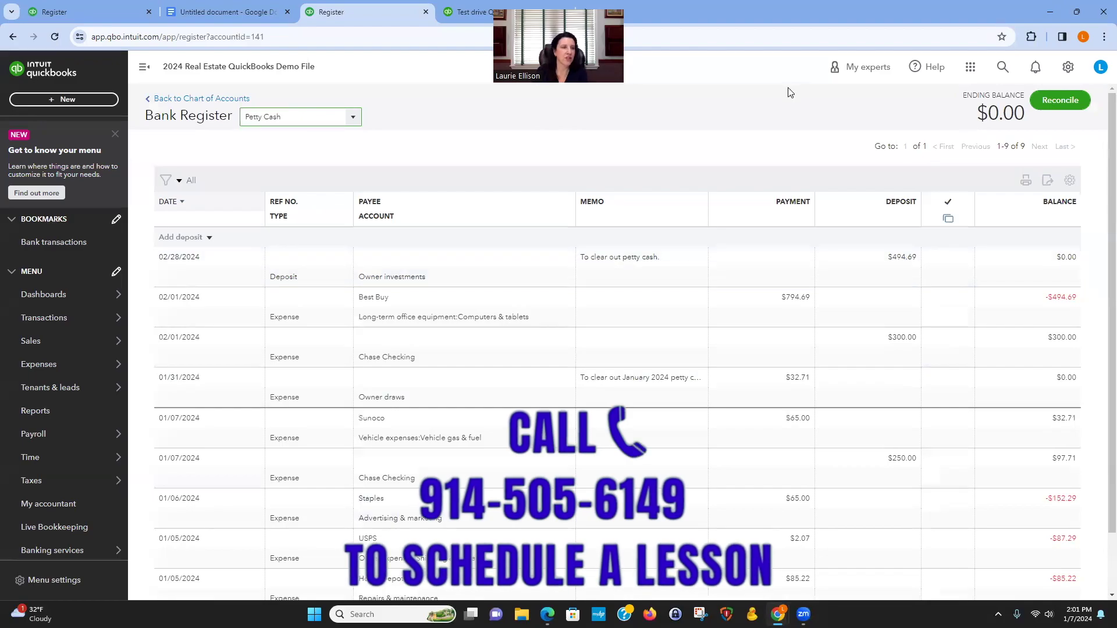
pyautogui.click(211, 13)
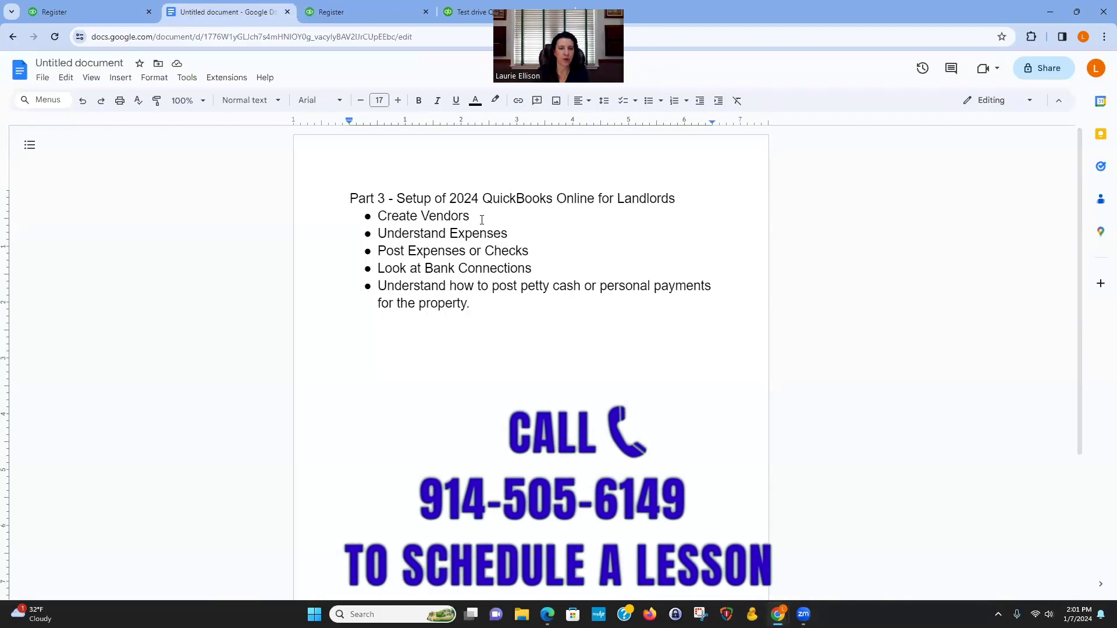